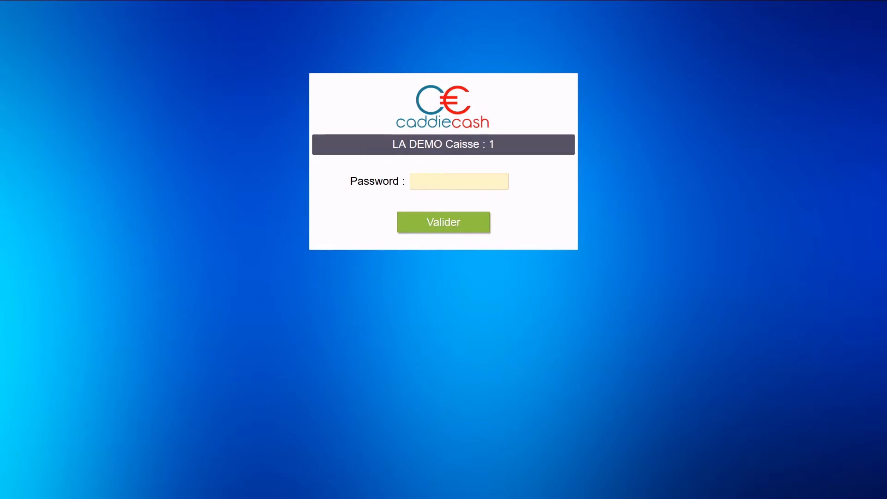
# Step: Log in to the register with the password and submit an empty opening cash float
pyautogui.click(432, 182)
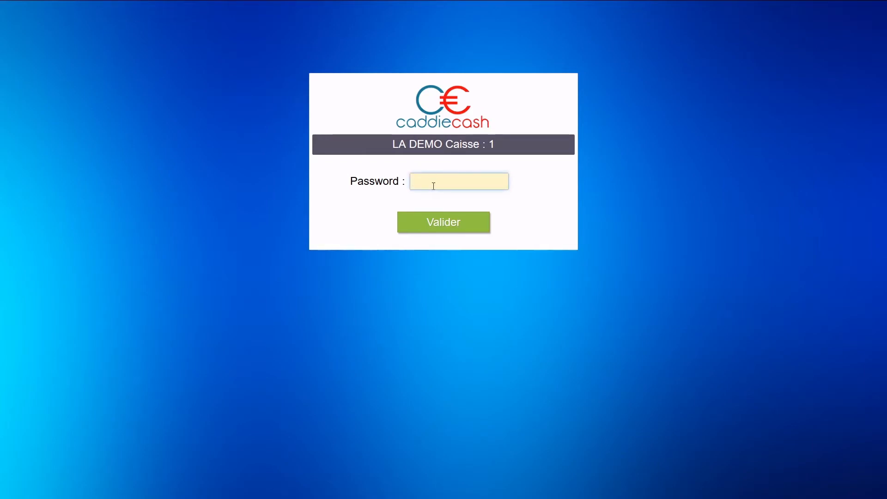
pyautogui.write('1234')
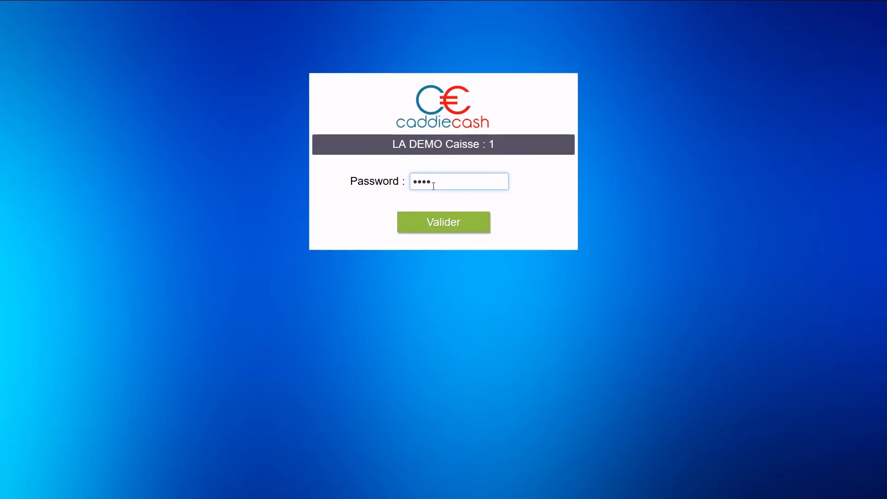
pyautogui.write('5')
pyautogui.click(442, 226)
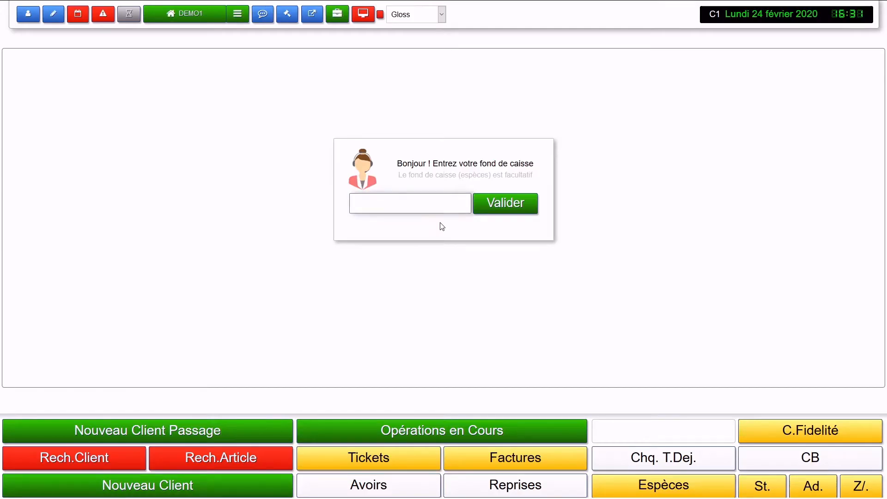
pyautogui.click(510, 207)
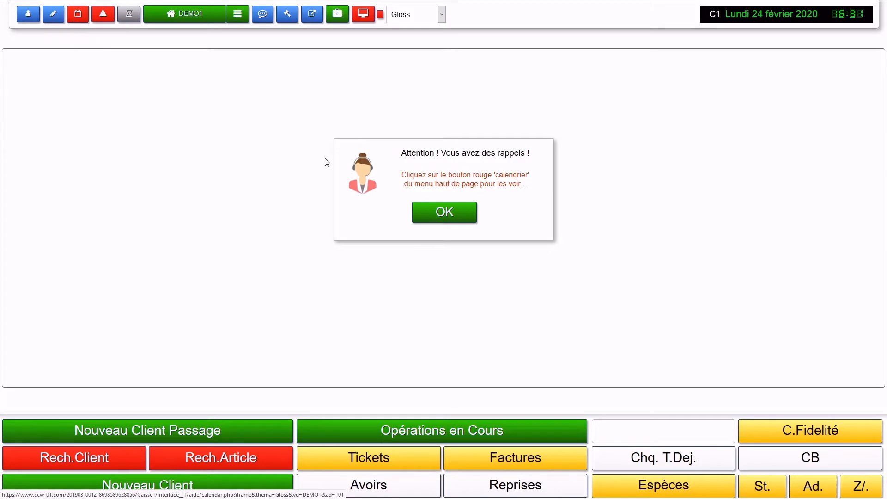
# Step: Dismiss the pending-reminders warning and point out the Recherche Client heading
pyautogui.click(445, 213)
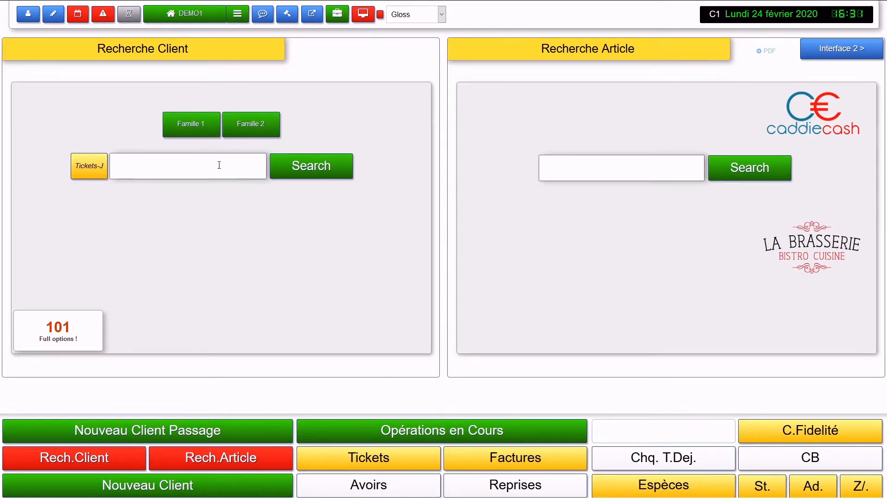
pyautogui.moveTo(204, 50); pyautogui.dragTo(73, 40)
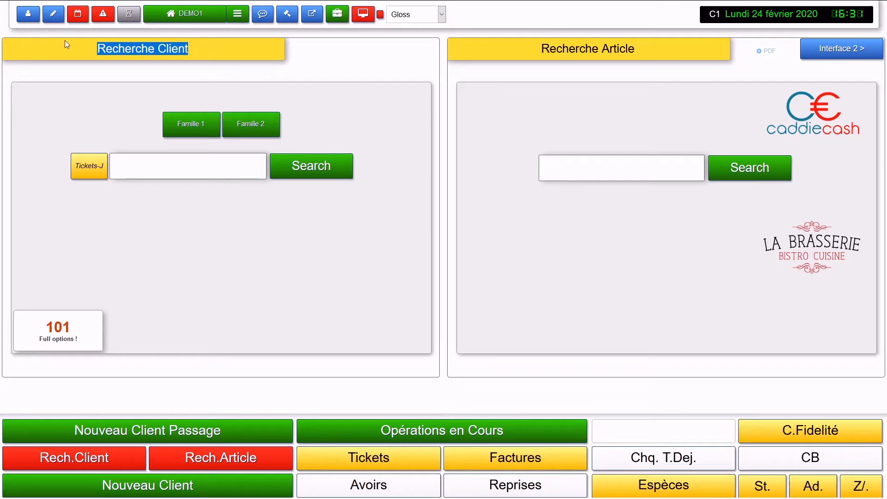
pyautogui.click(509, 93)
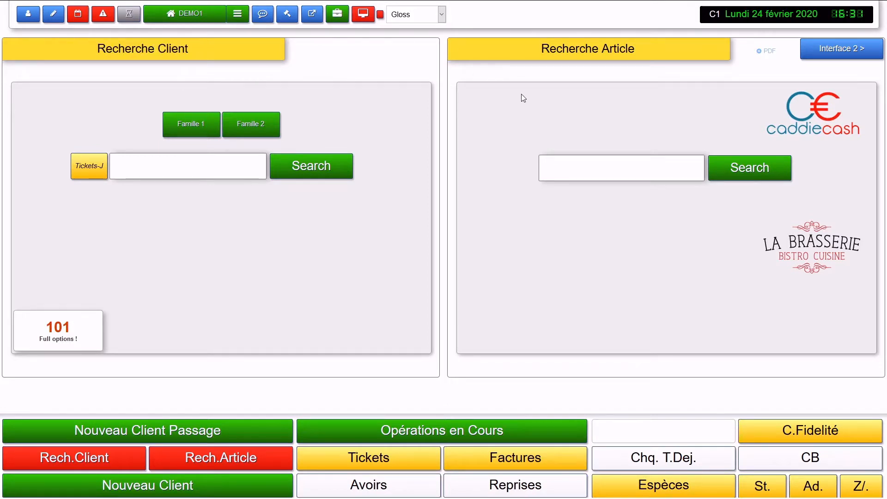
pyautogui.click(834, 55)
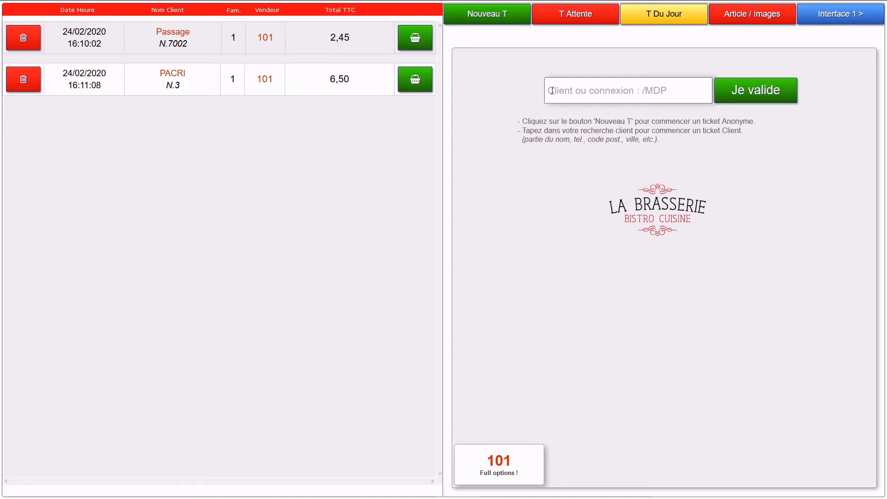
pyautogui.click(829, 19)
pyautogui.click(265, 255)
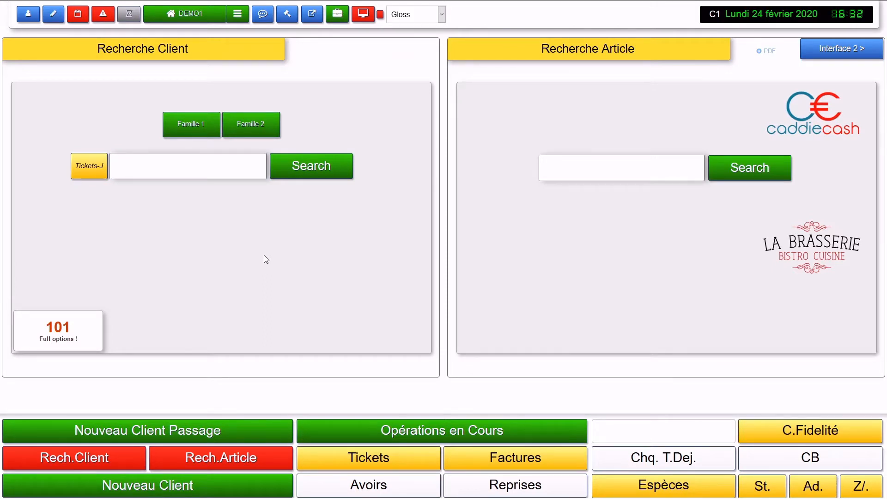
# Step: Start a walk-in sale with one Expresso (1,50) from Boissons Chaudes and leave it pending
pyautogui.click(207, 432)
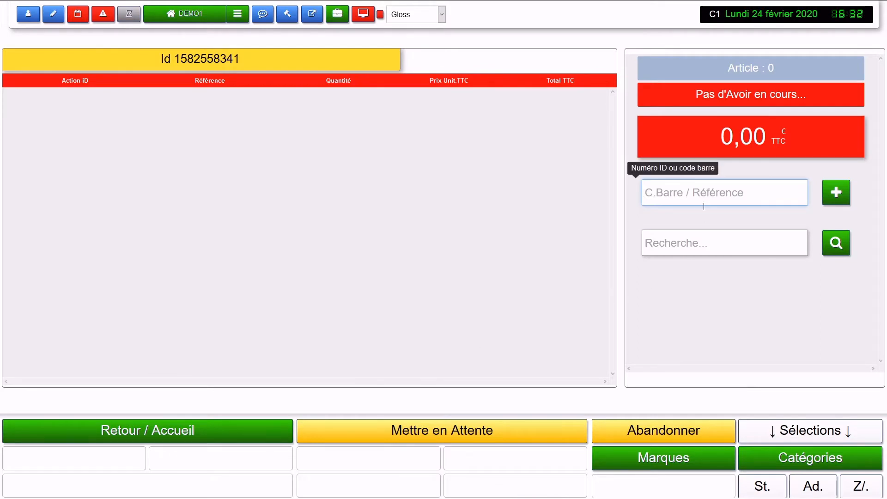
pyautogui.click(806, 464)
pyautogui.click(107, 106)
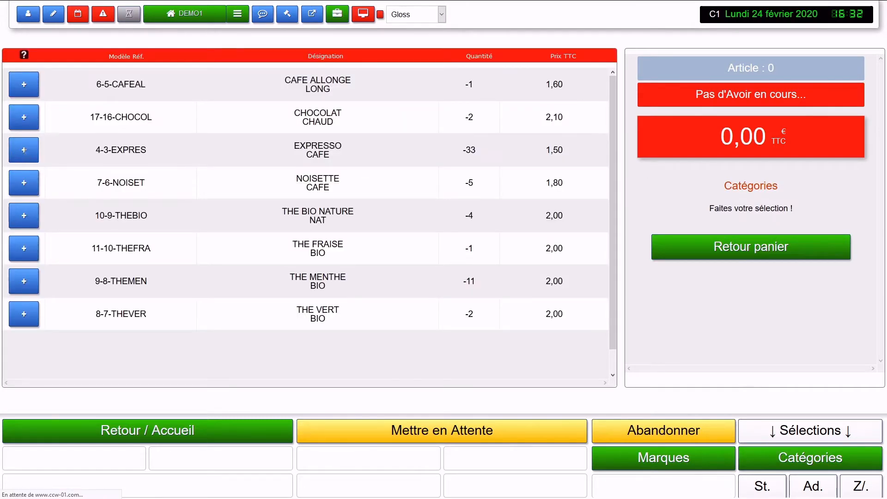
pyautogui.click(24, 151)
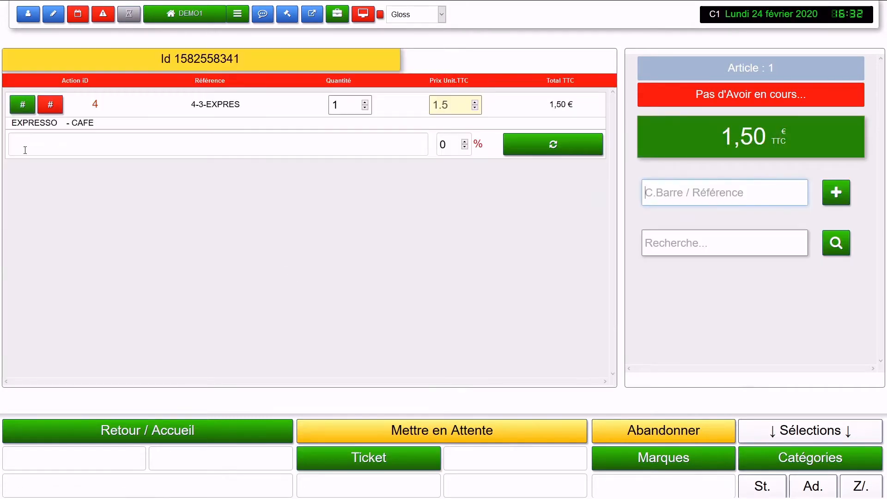
pyautogui.click(96, 427)
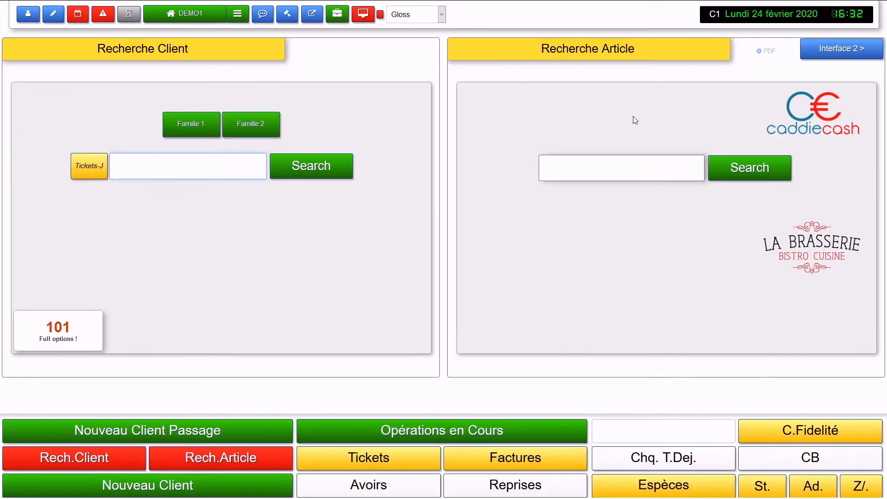
# Step: On Interface 2, open a new ticket with an Expresso and a Croissant Nature, totalling 2,45
pyautogui.click(830, 51)
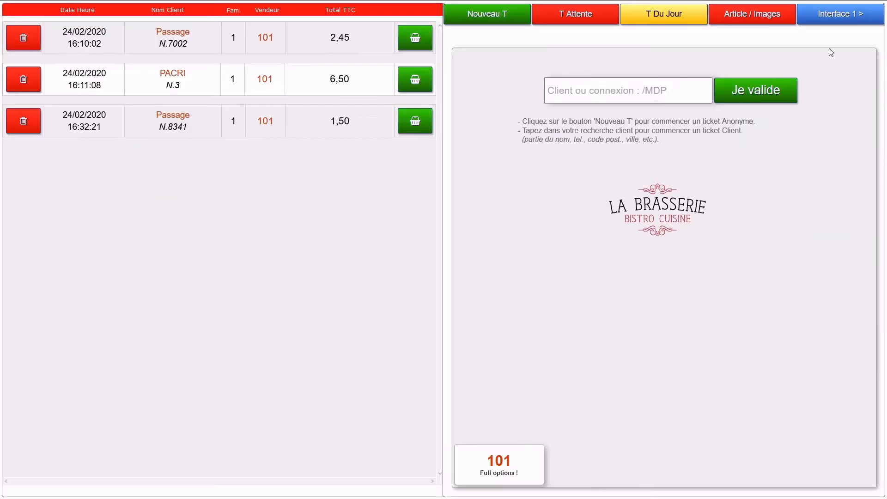
pyautogui.click(483, 15)
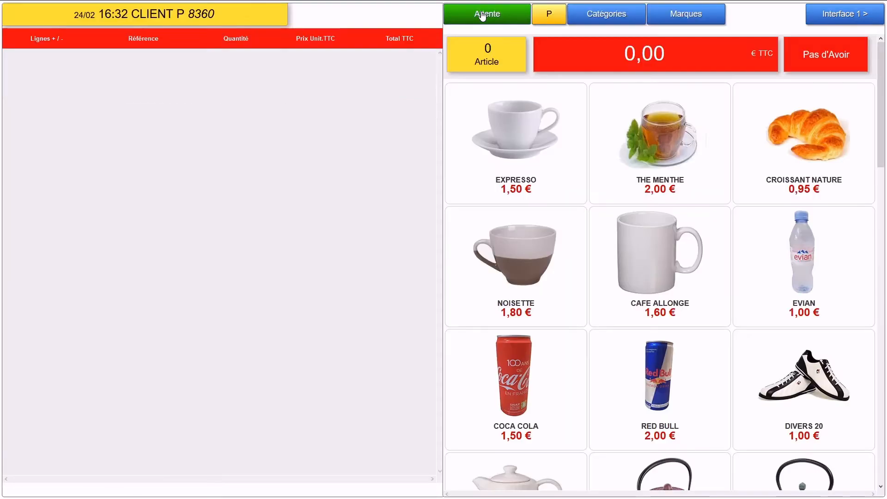
pyautogui.moveTo(226, 16); pyautogui.dragTo(190, 8)
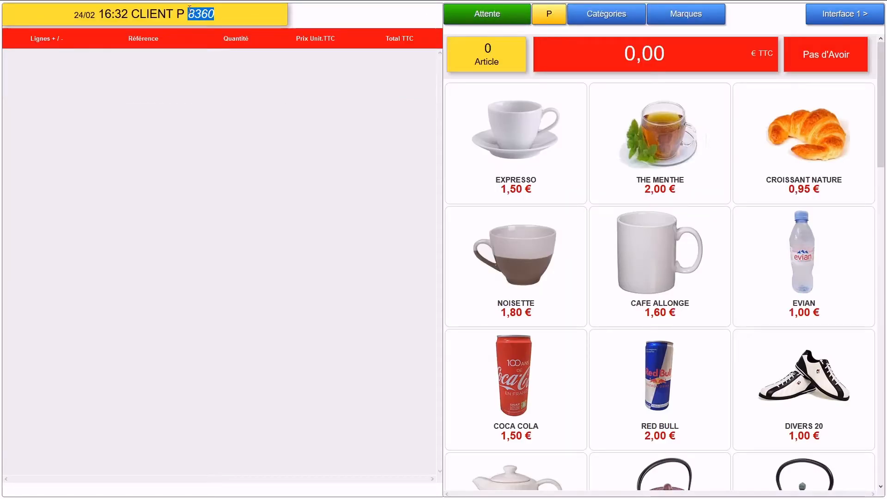
pyautogui.click(528, 148)
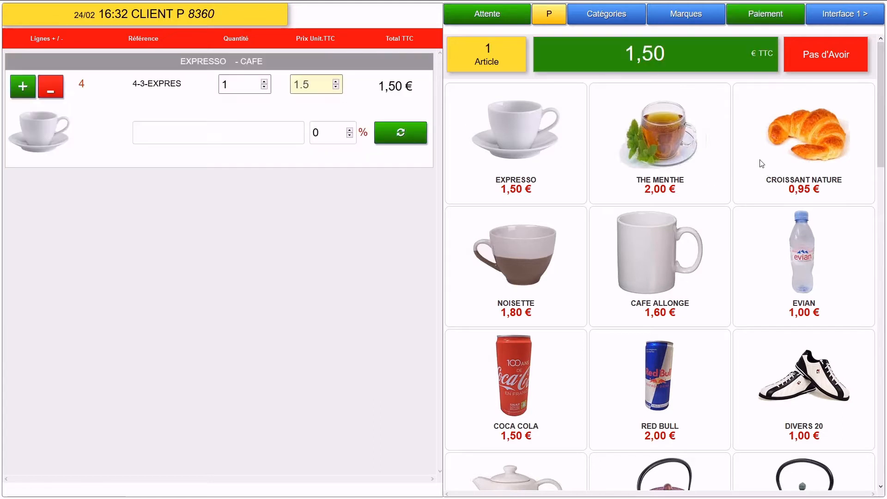
pyautogui.click(800, 148)
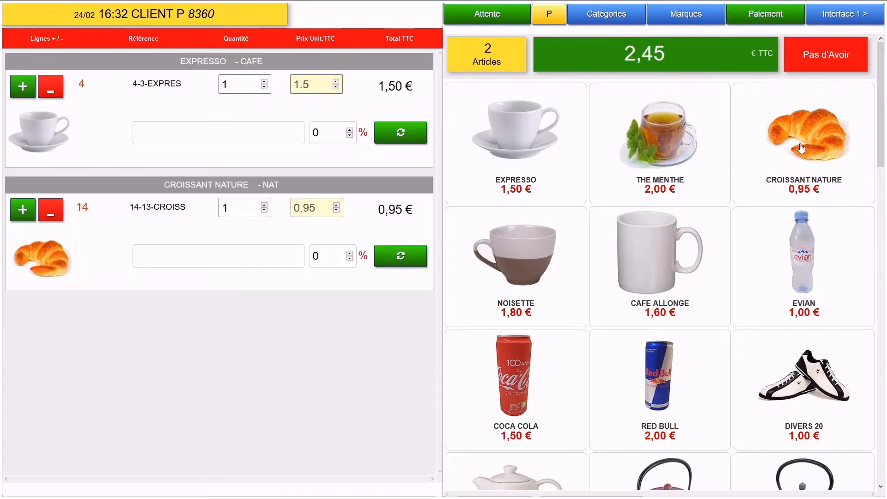
pyautogui.click(831, 17)
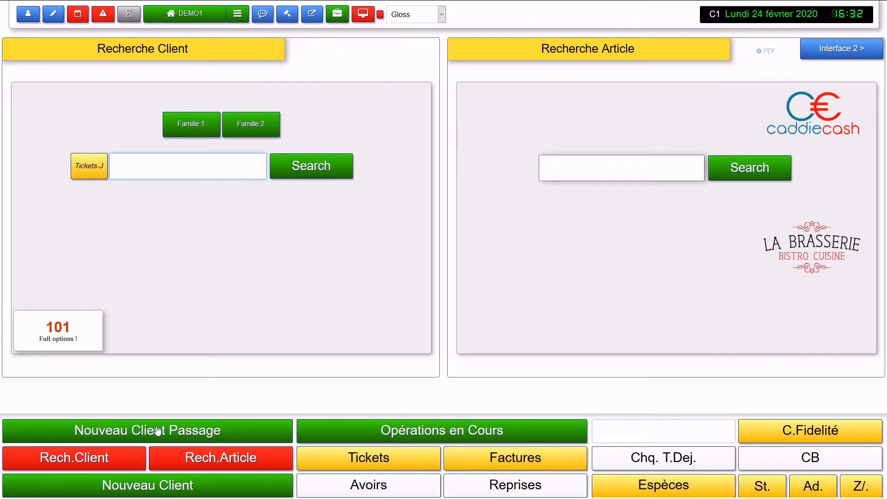
# Step: Review the four pending tickets in Opérations en Cours, then purge them all
pyautogui.click(368, 437)
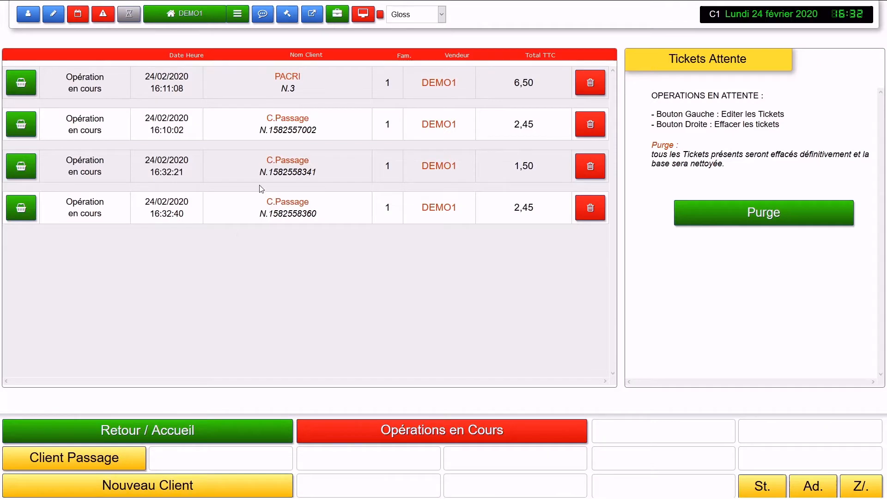
pyautogui.moveTo(322, 128); pyautogui.dragTo(223, 137)
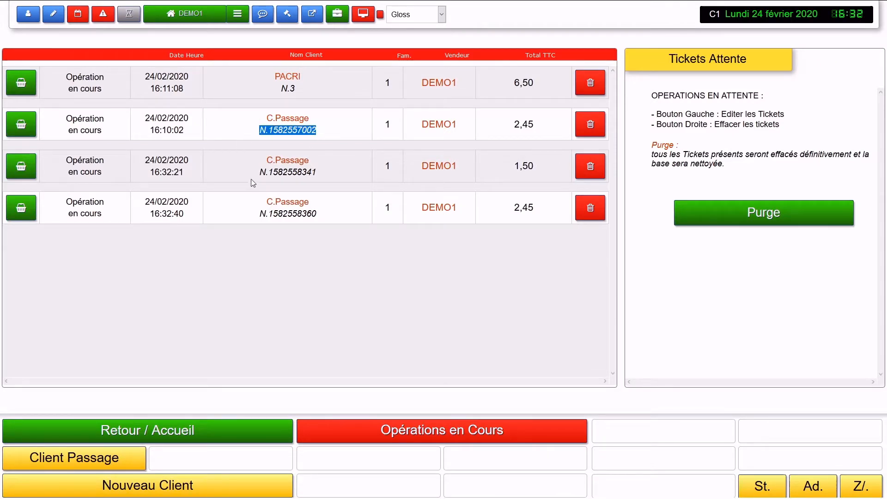
pyautogui.moveTo(253, 183); pyautogui.dragTo(322, 178)
pyautogui.moveTo(356, 221); pyautogui.dragTo(234, 219)
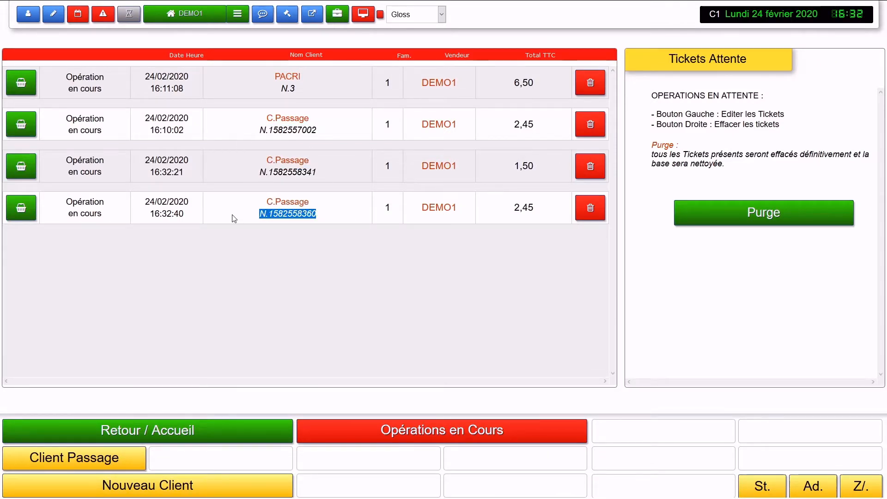
pyautogui.click(259, 284)
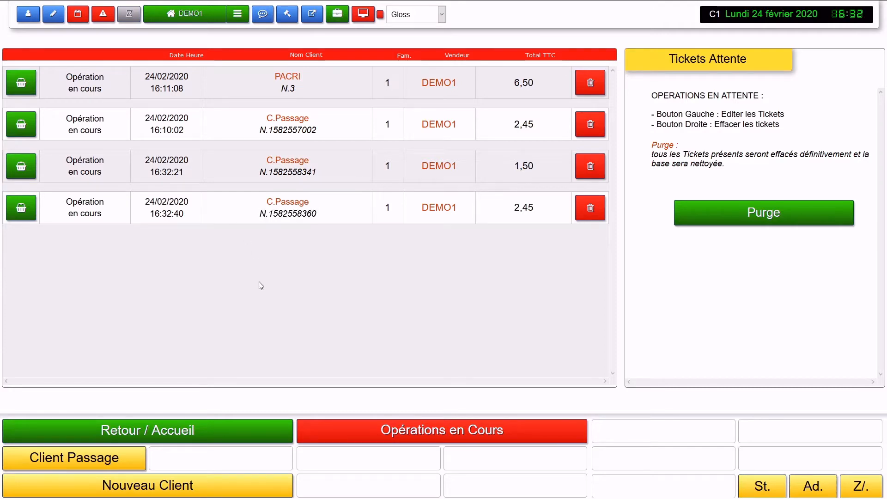
pyautogui.click(760, 214)
pyautogui.click(431, 196)
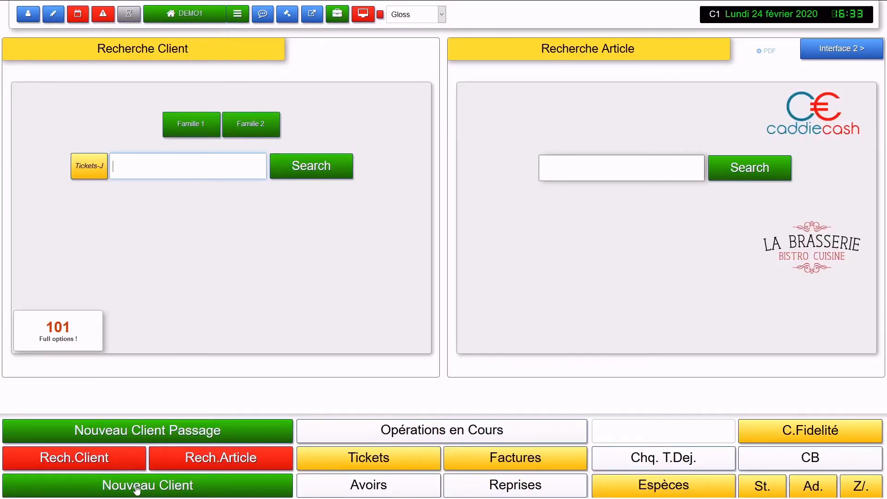
# Step: Open the Nouveau Client form and point out its Nom, Adresse, Ville and postal code fields
pyautogui.click(137, 490)
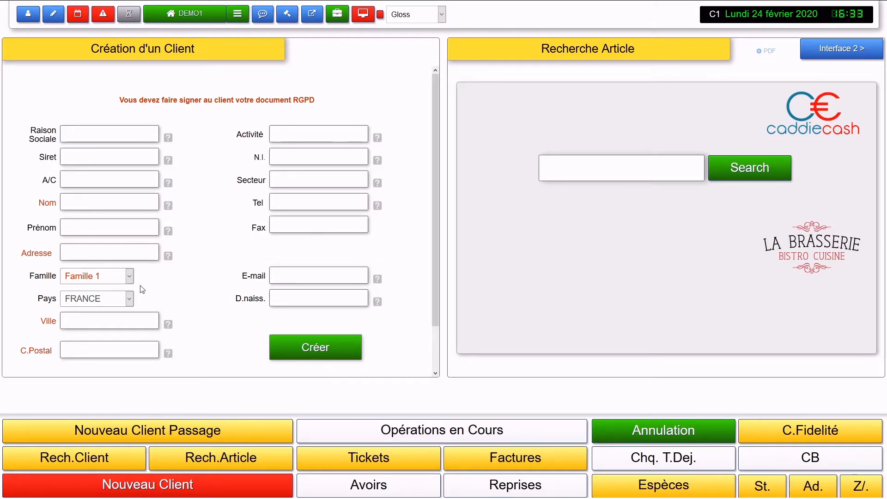
pyautogui.doubleClick(48, 202)
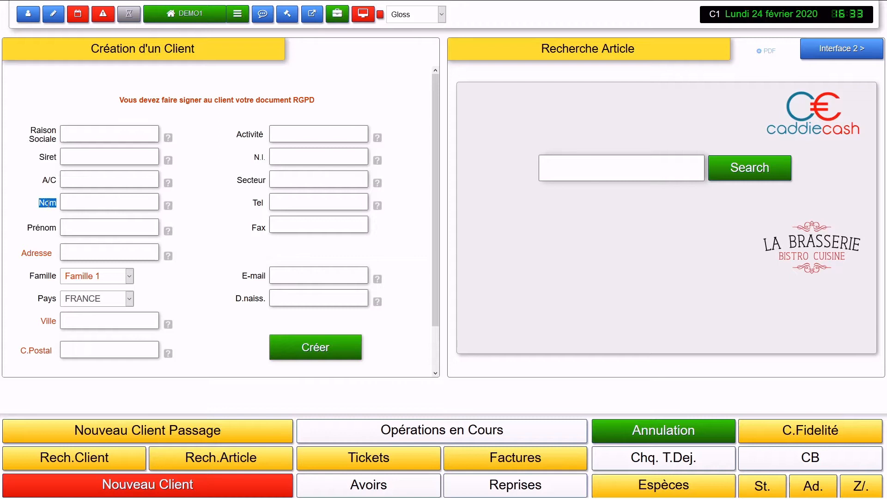
pyautogui.click(39, 249)
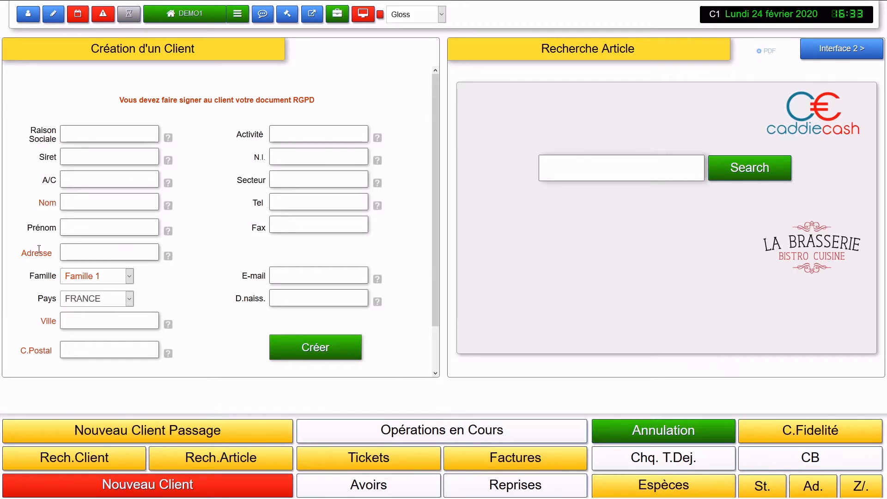
pyautogui.doubleClick(39, 249)
pyautogui.doubleClick(45, 320)
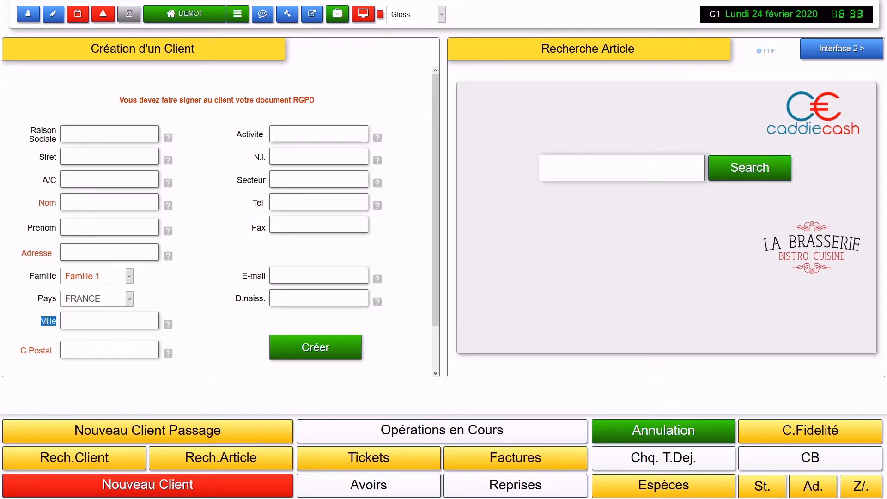
pyautogui.doubleClick(43, 350)
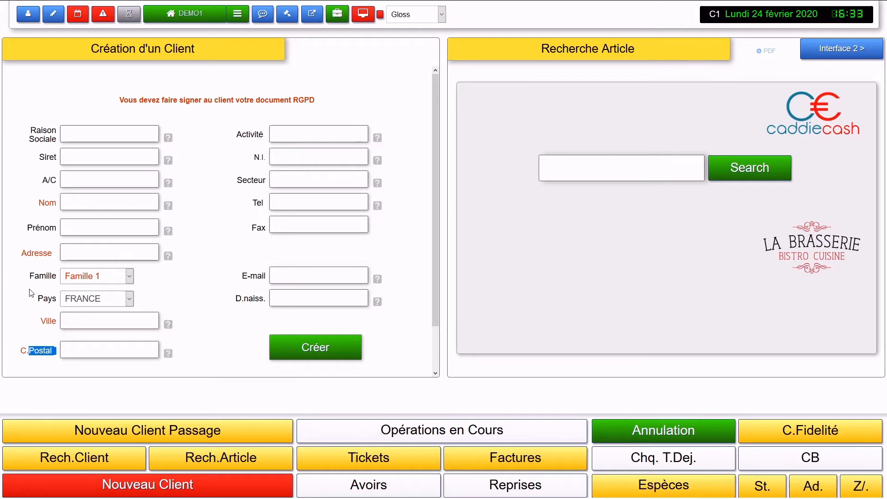
pyautogui.click(41, 286)
# Step: Look through the Famille dropdown choices, leaving the form otherwise blank
pyautogui.click(94, 280)
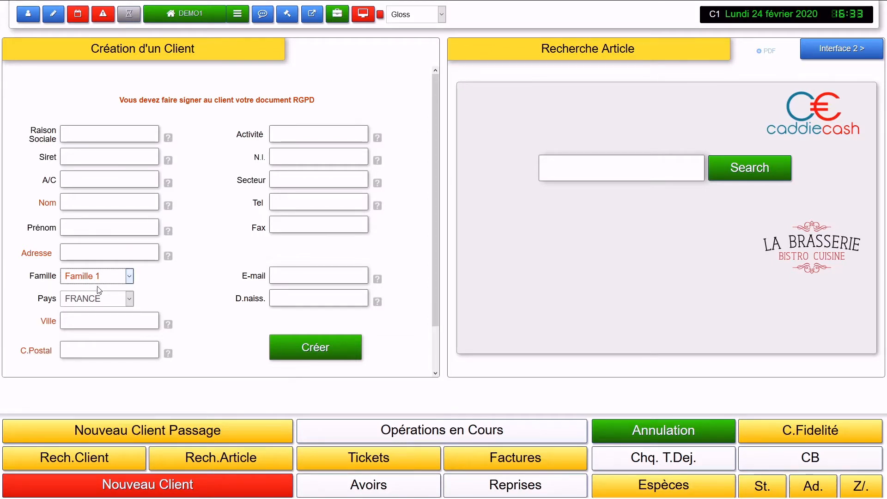
pyautogui.click(177, 284)
pyautogui.click(106, 276)
pyautogui.click(159, 295)
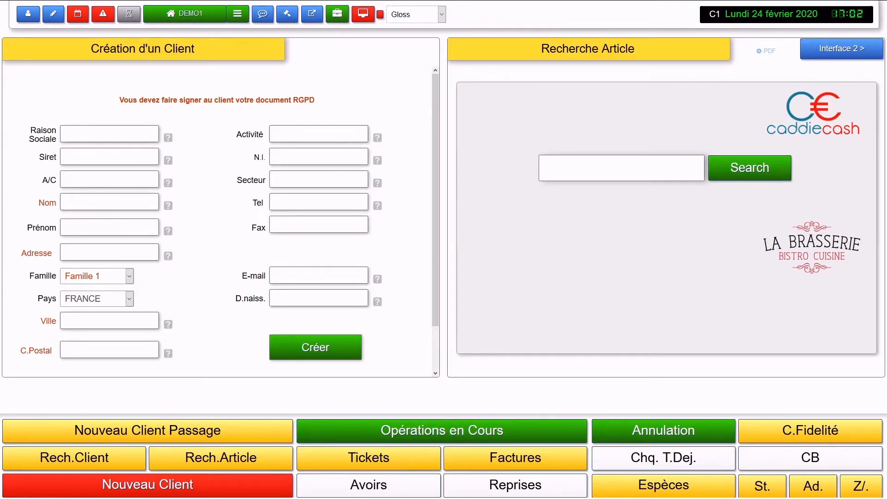
pyautogui.moveTo(119, 100); pyautogui.dragTo(353, 105)
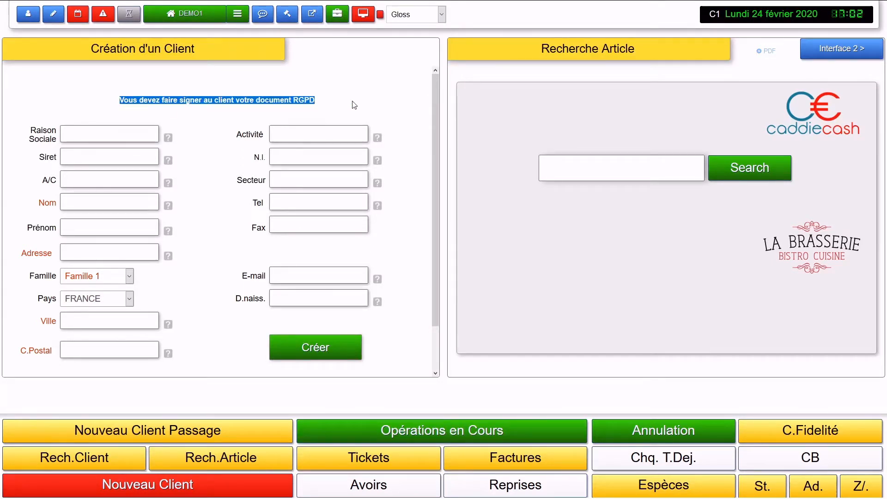
pyautogui.click(354, 105)
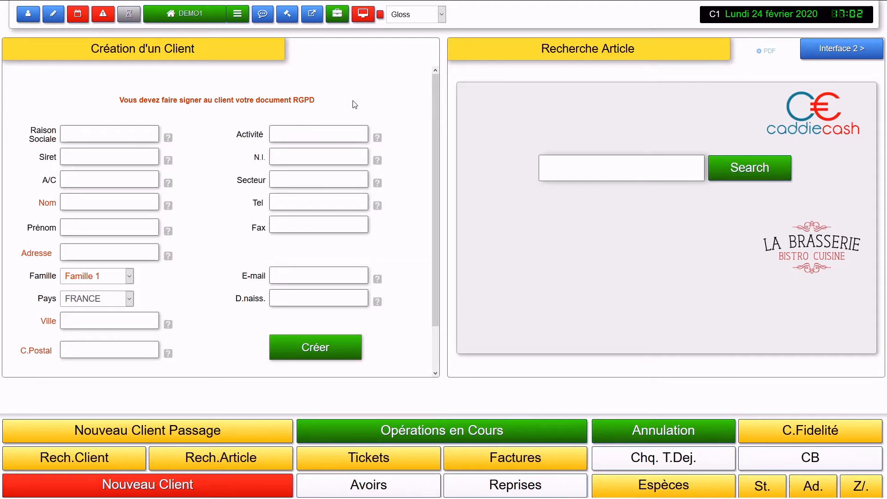
pyautogui.scroll(-1, 224, 175)
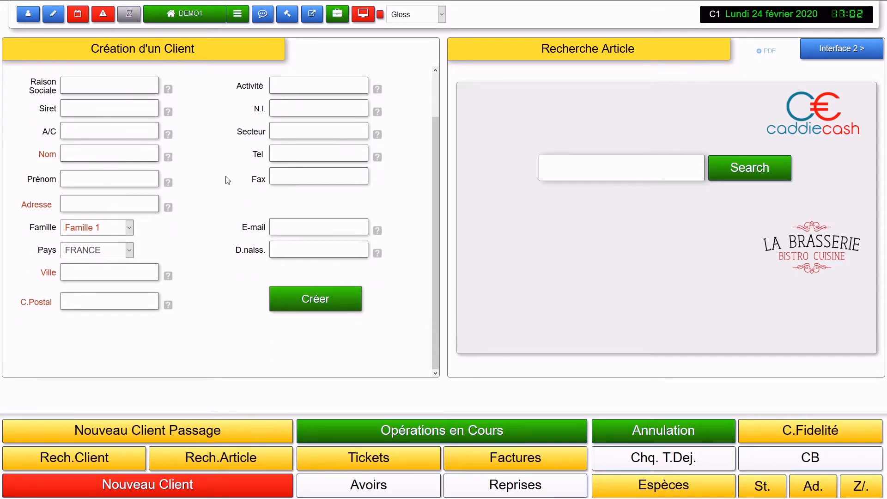
pyautogui.scroll(1, 225, 174)
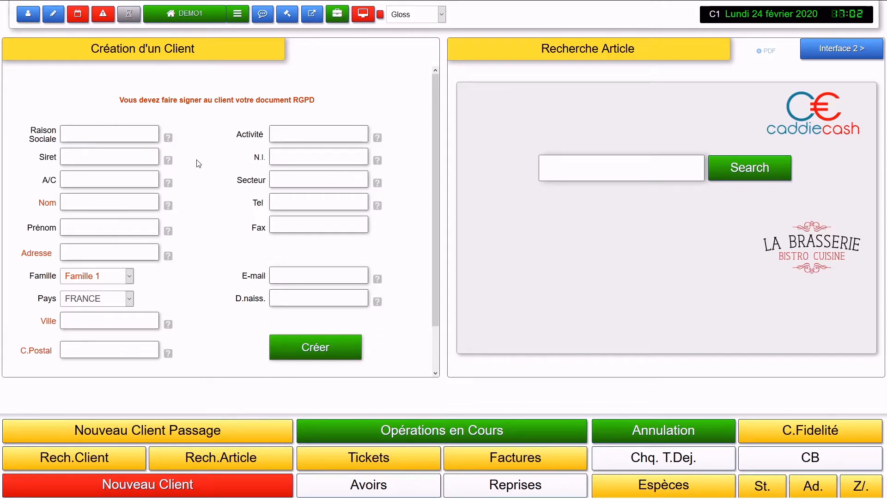
pyautogui.click(102, 135)
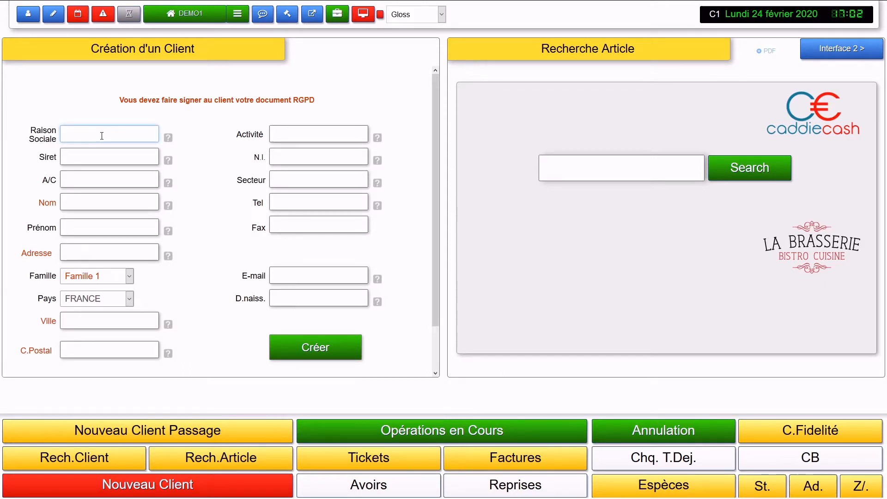
pyautogui.click(102, 157)
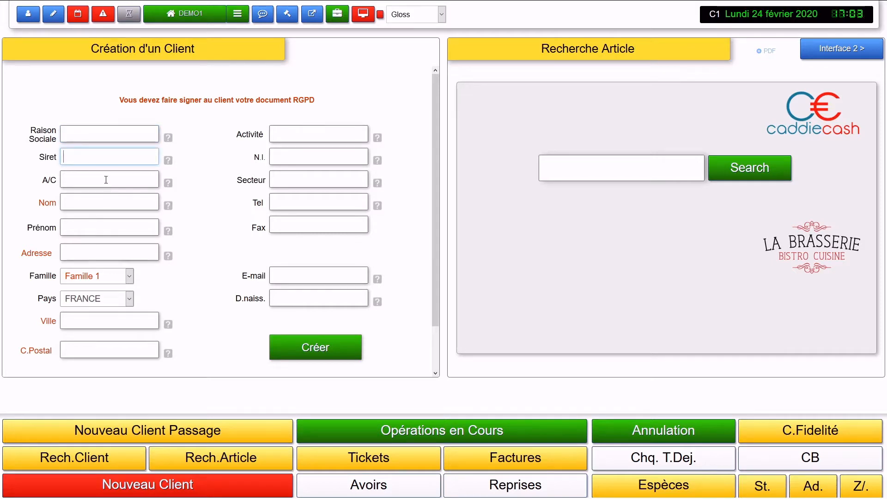
pyautogui.click(106, 180)
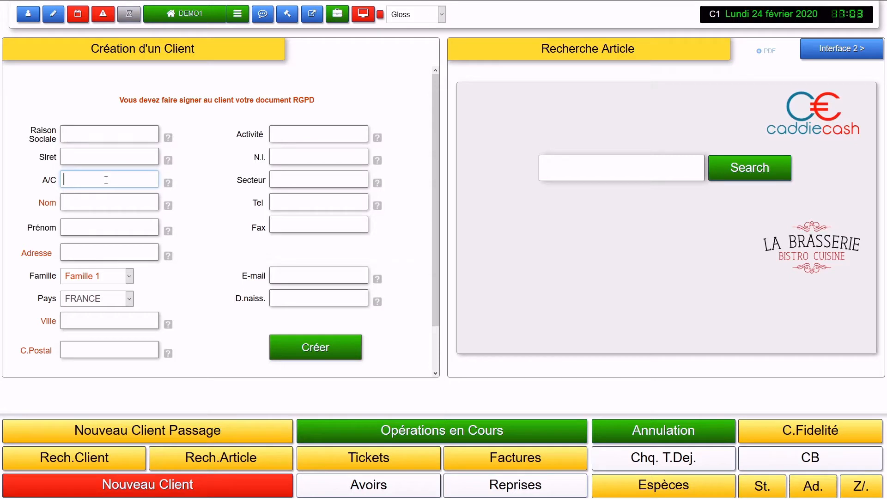
pyautogui.click(292, 137)
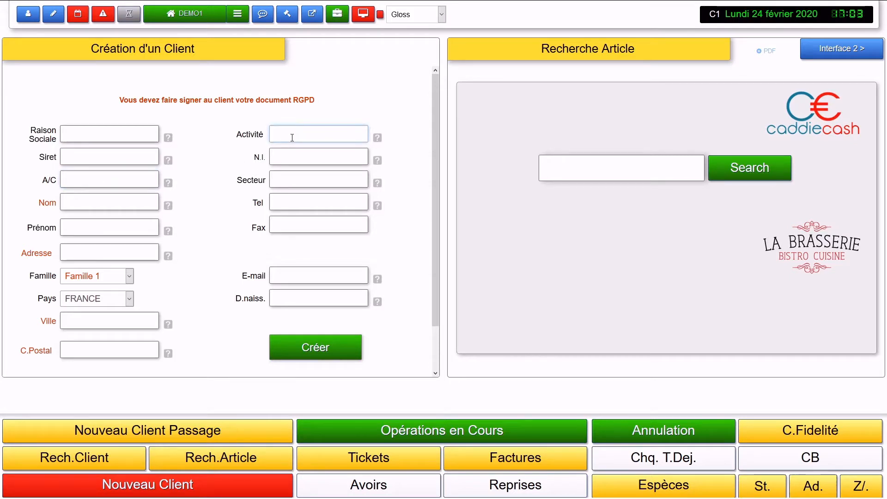
pyautogui.click(296, 154)
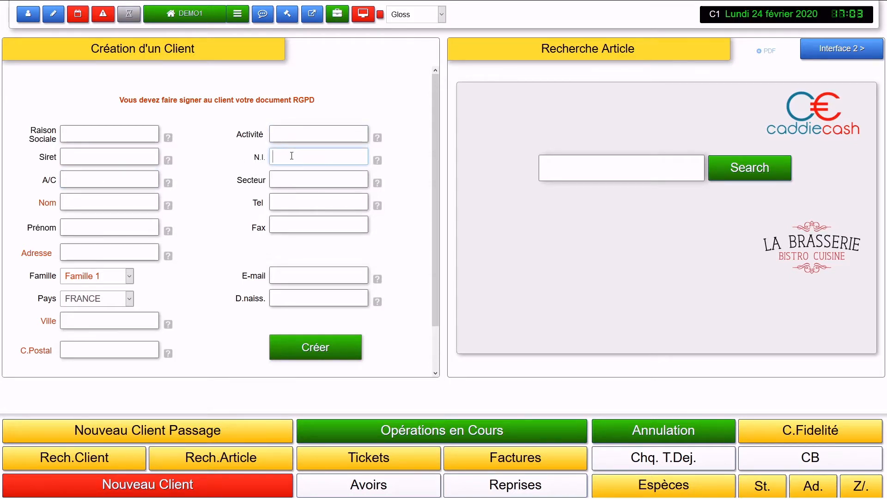
pyautogui.click(316, 178)
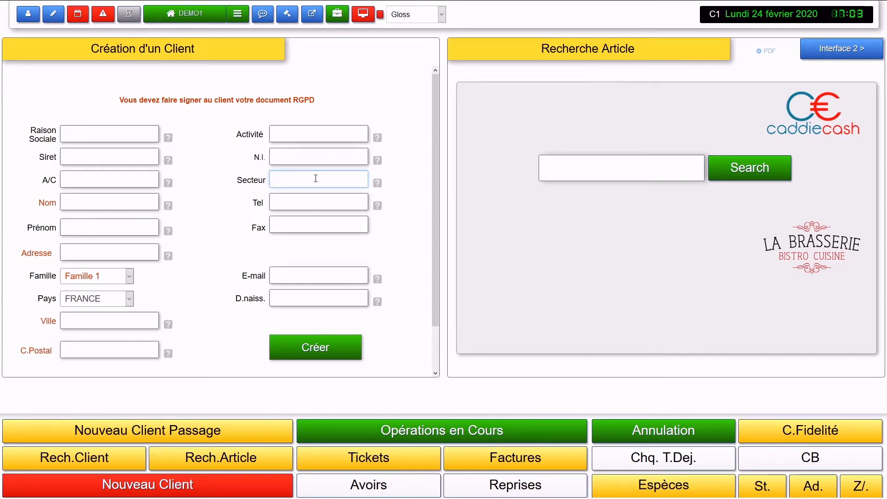
pyautogui.click(319, 205)
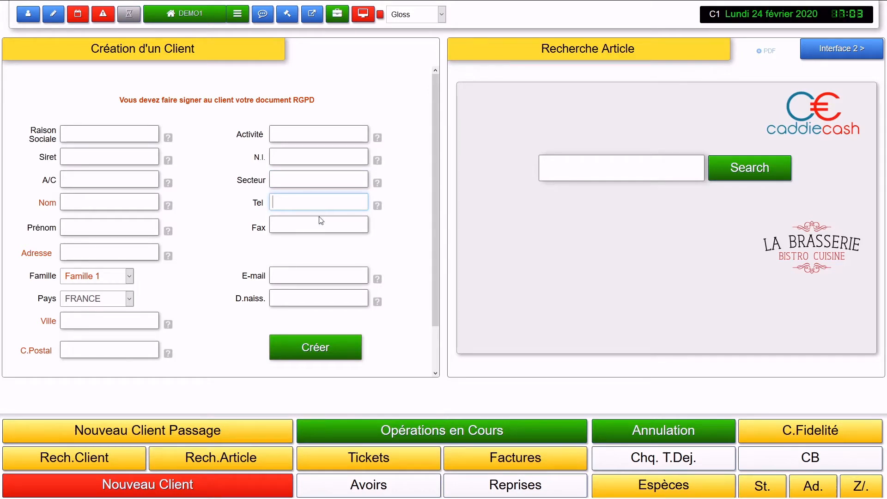
# Step: Enter the client's phone number in the Tel field
pyautogui.click(317, 222)
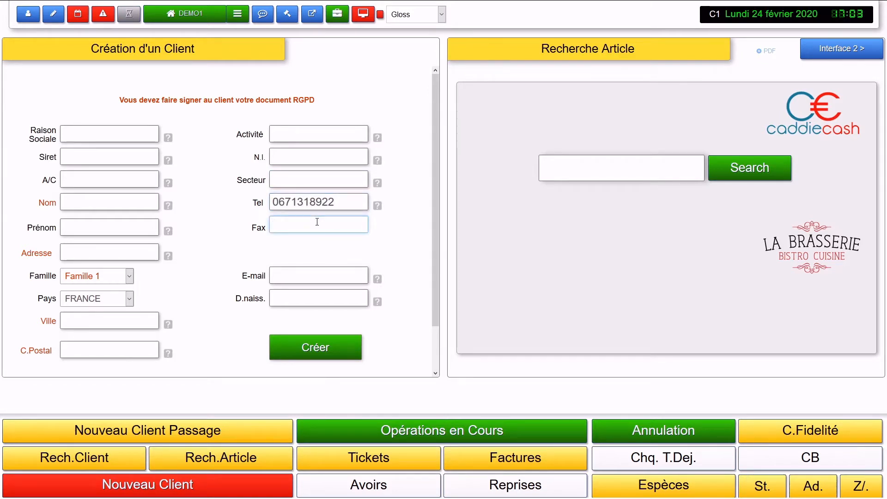
pyautogui.doubleClick(259, 230)
pyautogui.click(252, 243)
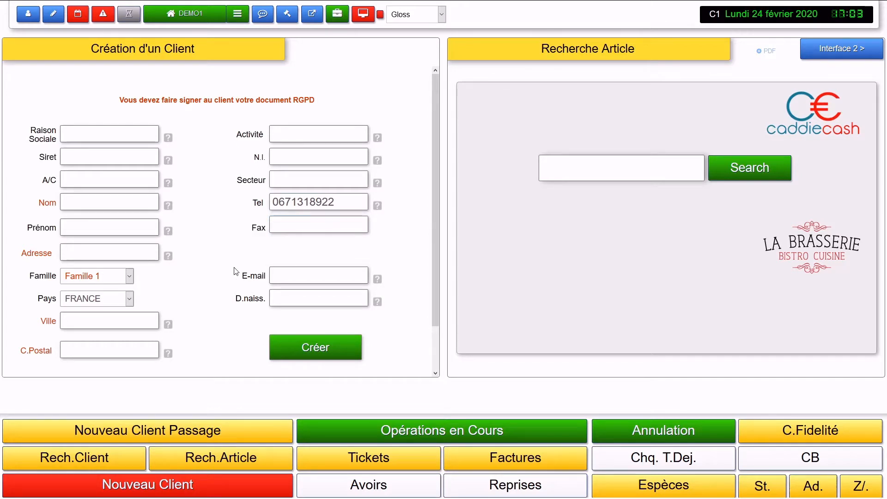
# Step: Fill in the client's surname and first name
pyautogui.click(89, 200)
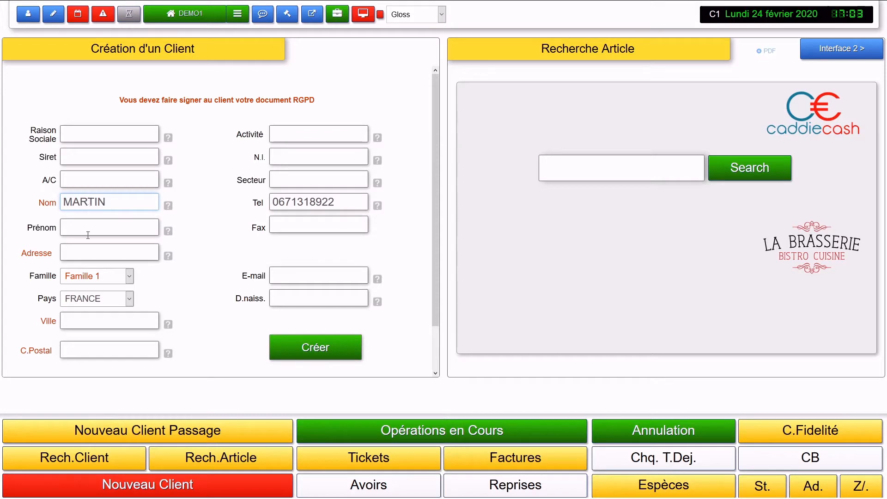
pyautogui.click(86, 223)
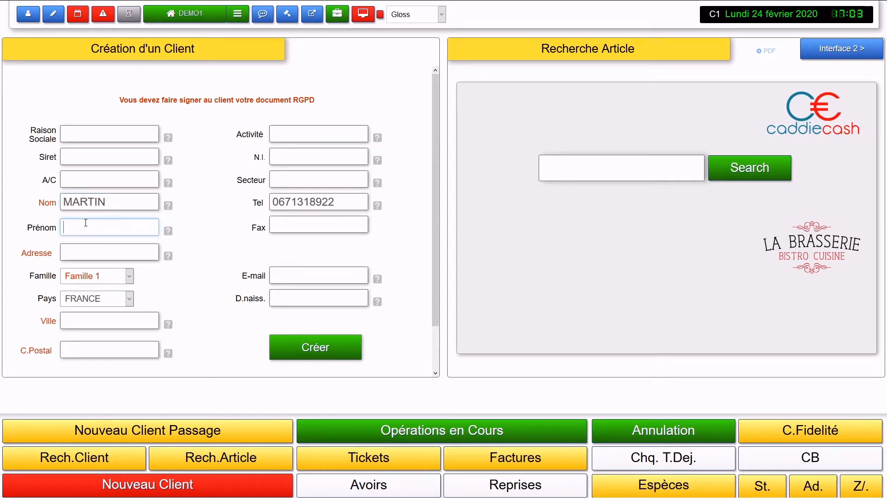
# Step: Put a dotted placeholder '.....' in the Adresse field
pyautogui.click(92, 254)
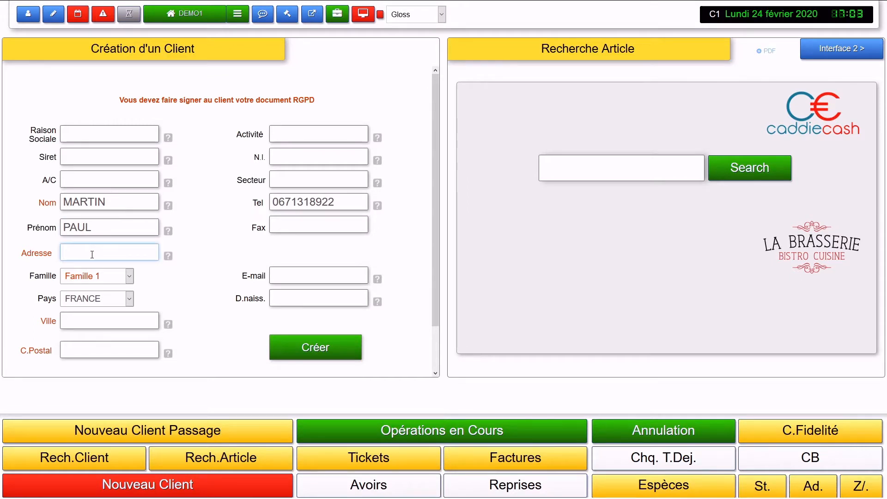
pyautogui.write('.....')
pyautogui.moveTo(167, 257)
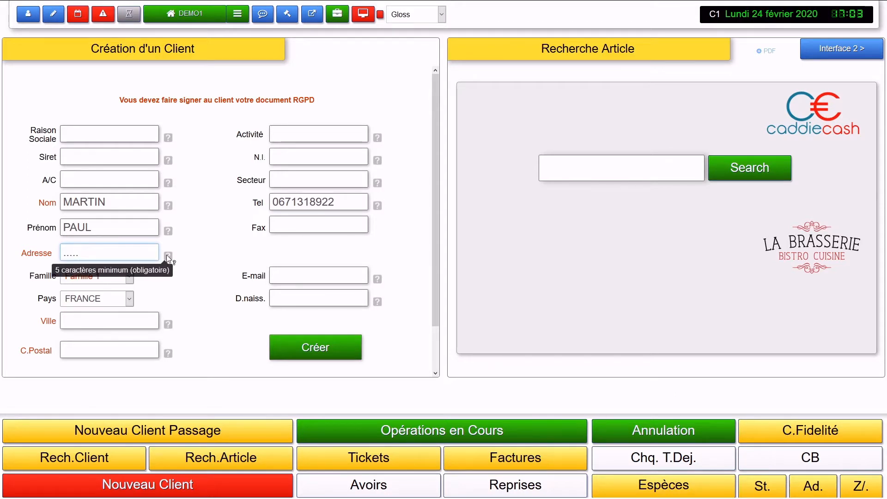
pyautogui.click(213, 255)
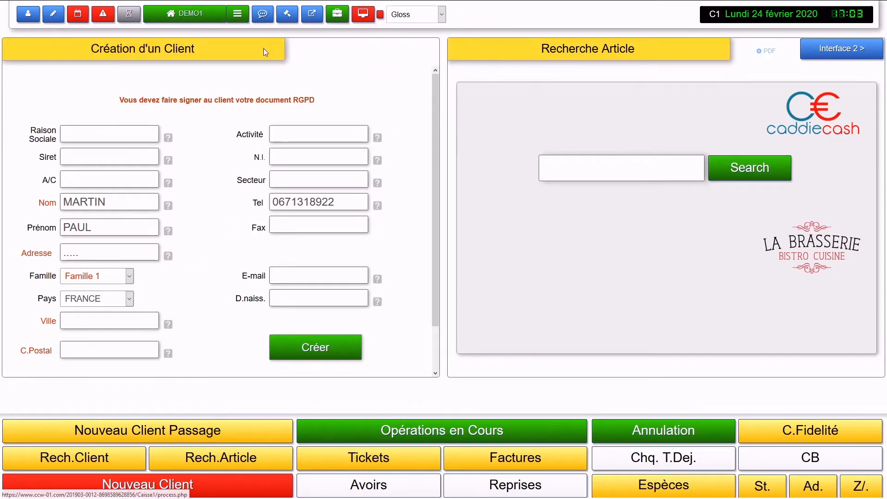
pyautogui.moveTo(257, 23)
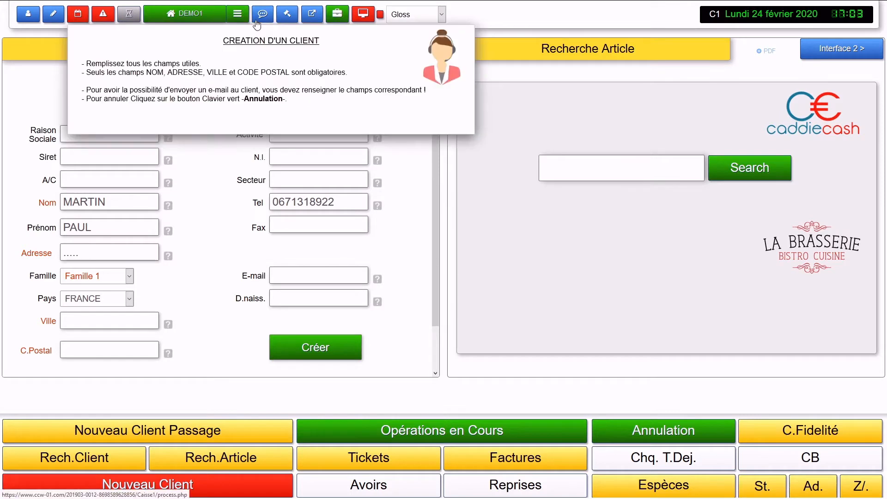
pyautogui.click(102, 302)
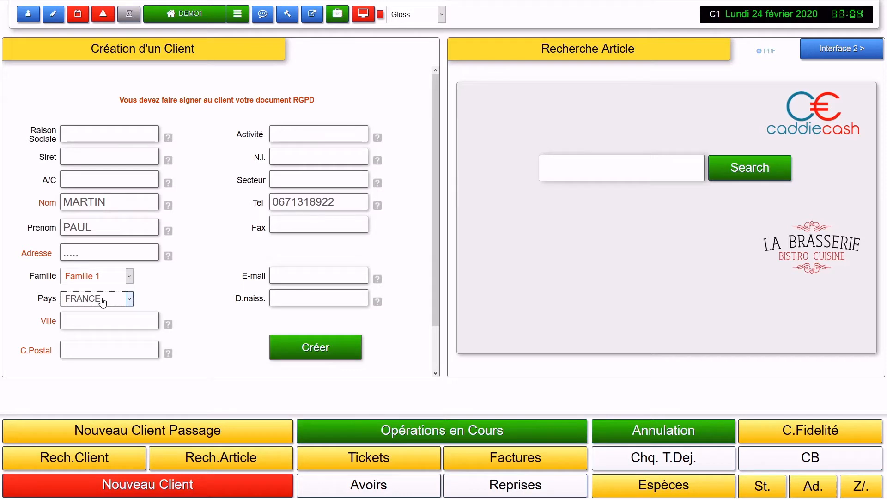
pyautogui.scroll(-1, 102, 303)
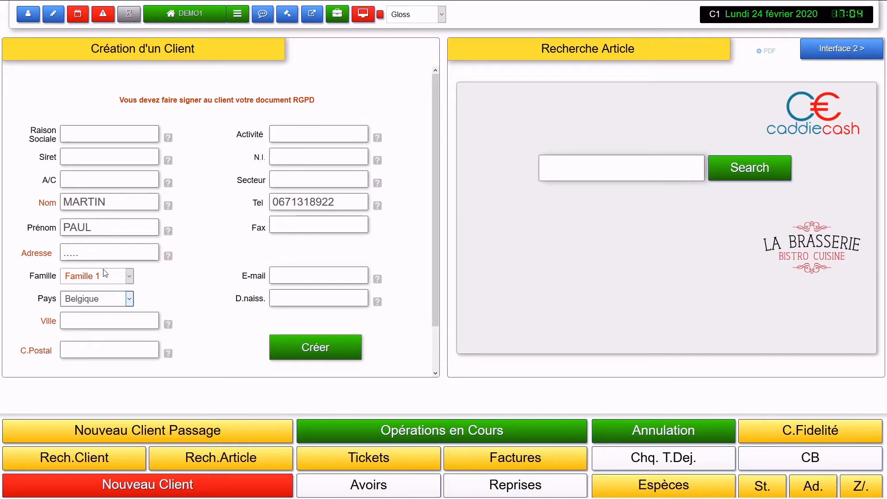
pyautogui.press('Down')
pyautogui.press('Down')
pyautogui.press('Down')
pyautogui.press('Down')
pyautogui.press('Down')
pyautogui.press('Down')
pyautogui.press('Down')
pyautogui.press('Down')
pyautogui.press('Down')
pyautogui.press('Down')
pyautogui.press('Up')
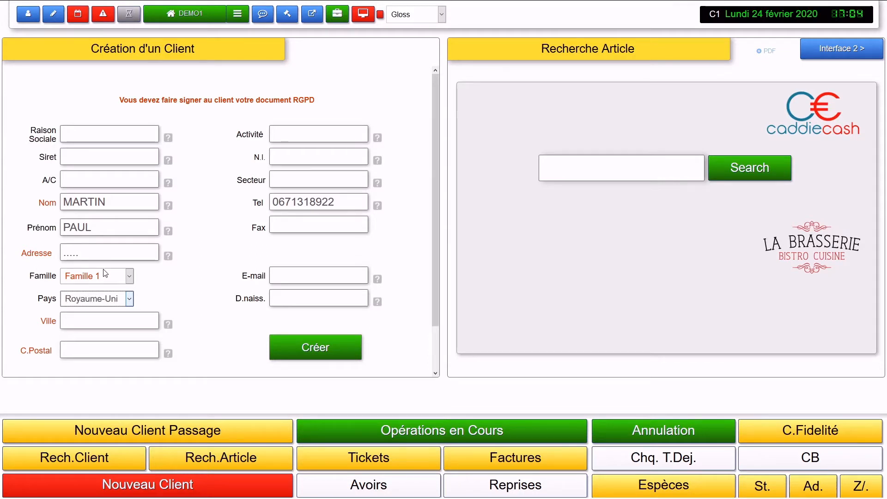
pyautogui.press('Down')
pyautogui.press('Down')
pyautogui.press('Down')
pyautogui.press('Down')
pyautogui.press('Up')
pyautogui.press('Up')
pyautogui.press('Up')
pyautogui.press('Up')
pyautogui.press('Up')
pyautogui.press('Up')
pyautogui.press('Up')
pyautogui.press('Up')
pyautogui.press('Up')
pyautogui.press('Up')
pyautogui.press('Up')
pyautogui.press('Up')
pyautogui.press('Down')
pyautogui.press('Down')
pyautogui.press('Down')
pyautogui.press('Down')
pyautogui.press('Down')
pyautogui.press('Down')
pyautogui.press('Down')
pyautogui.press('Down')
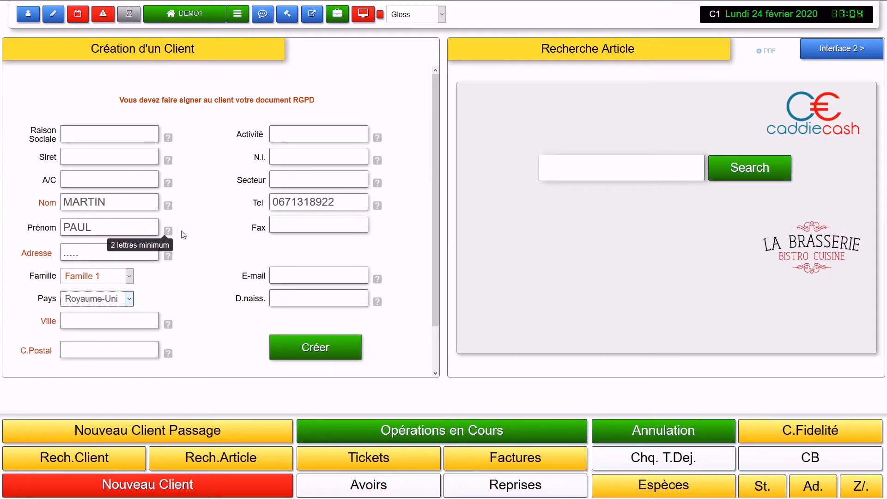
pyautogui.click(219, 218)
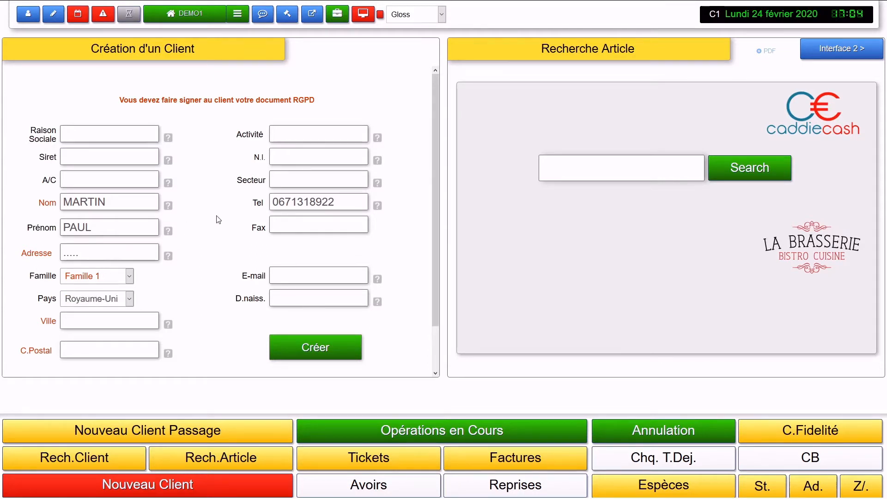
pyautogui.click(90, 299)
pyautogui.press('f')
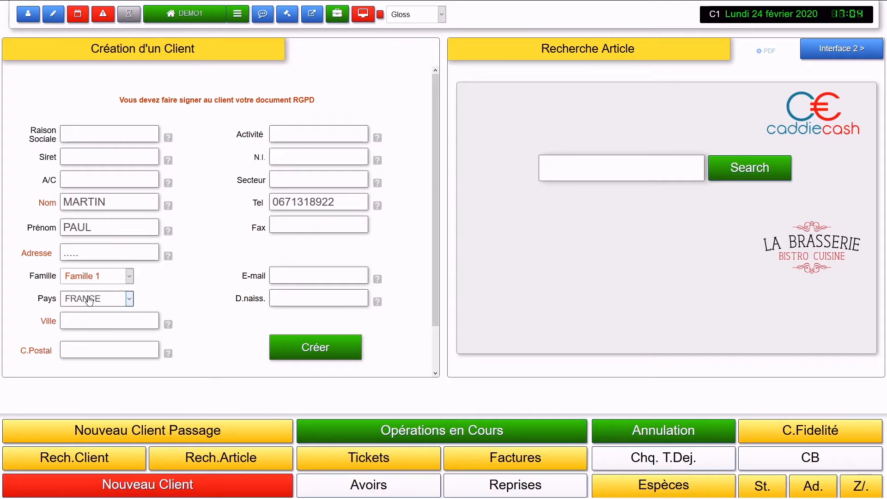
pyautogui.click(192, 296)
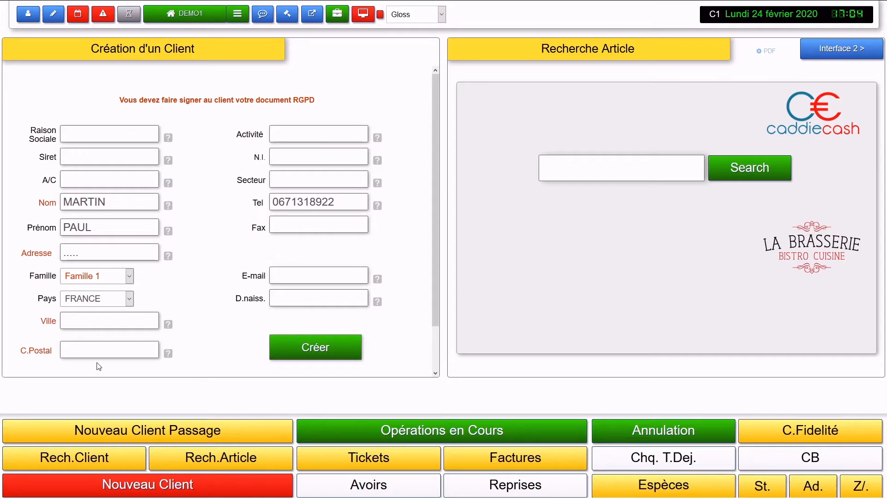
# Step: Fill in the client's town and postal code, then paste the client's e-mail address
pyautogui.click(101, 319)
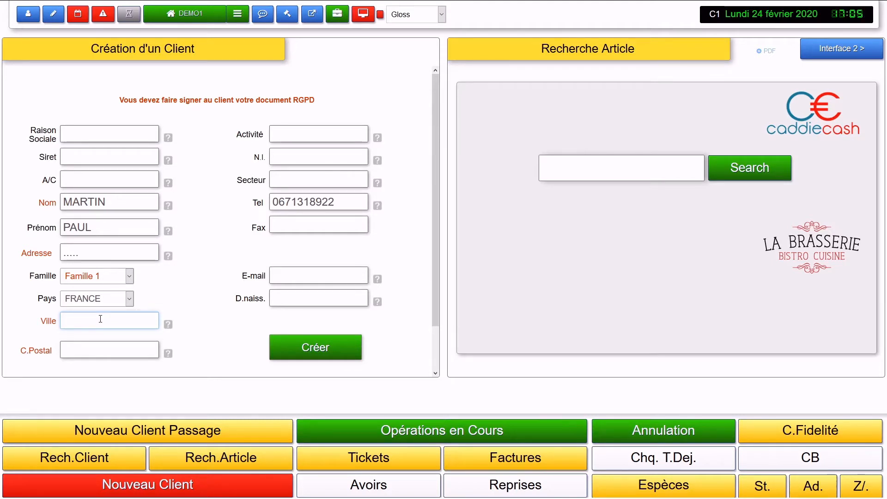
pyautogui.write('MASSERET')
pyautogui.click(82, 351)
pyautogui.write('19')
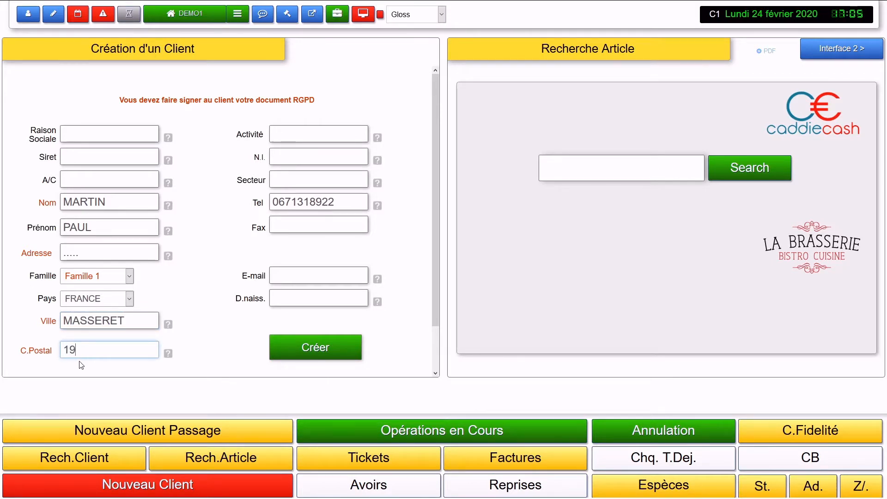
pyautogui.write('510')
pyautogui.moveTo(167, 356)
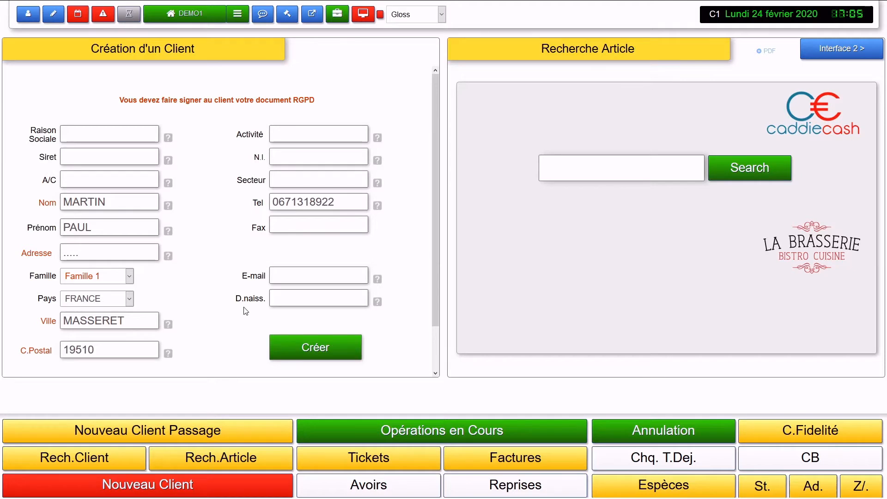
pyautogui.click(285, 276)
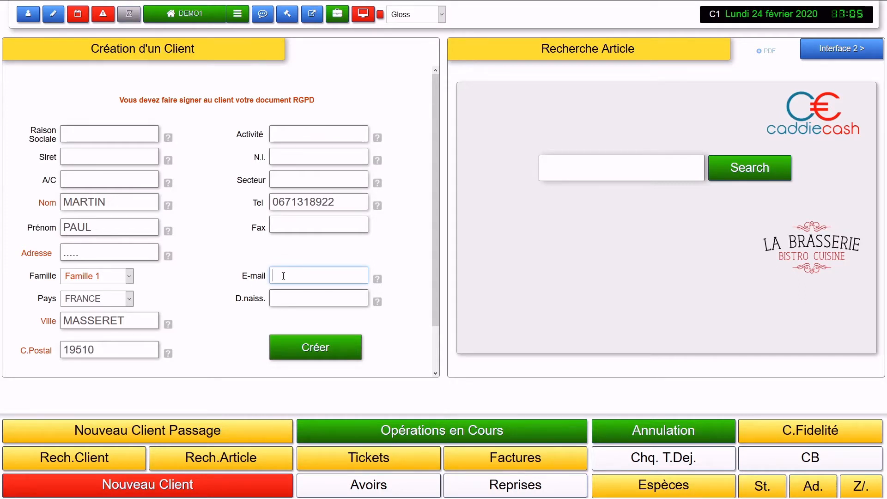
pyautogui.hotkey('ctrl', 'v')
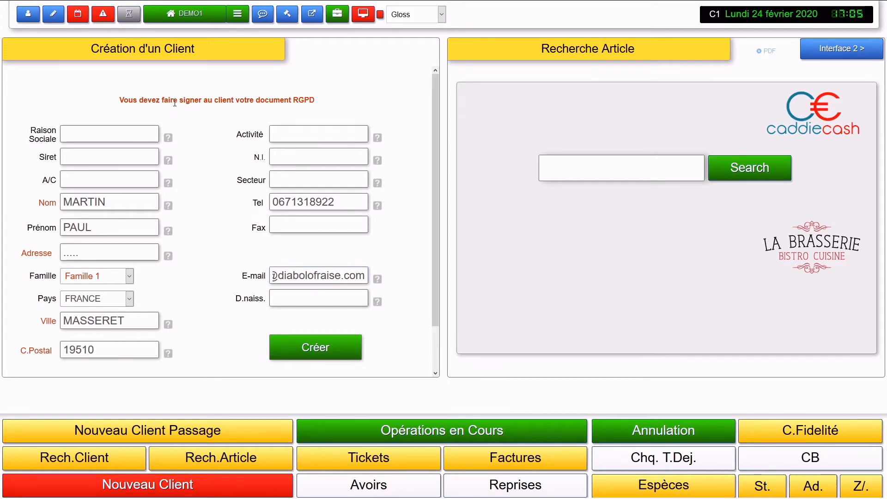
pyautogui.moveTo(175, 103); pyautogui.dragTo(325, 110)
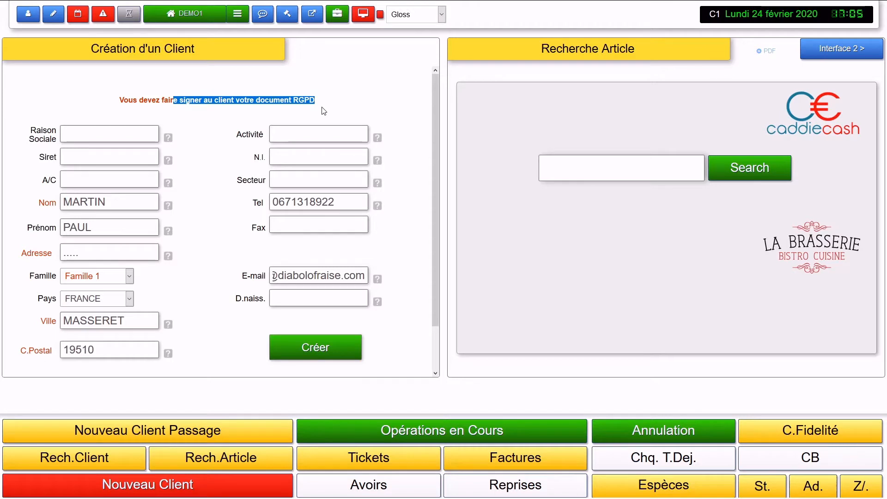
pyautogui.click(228, 225)
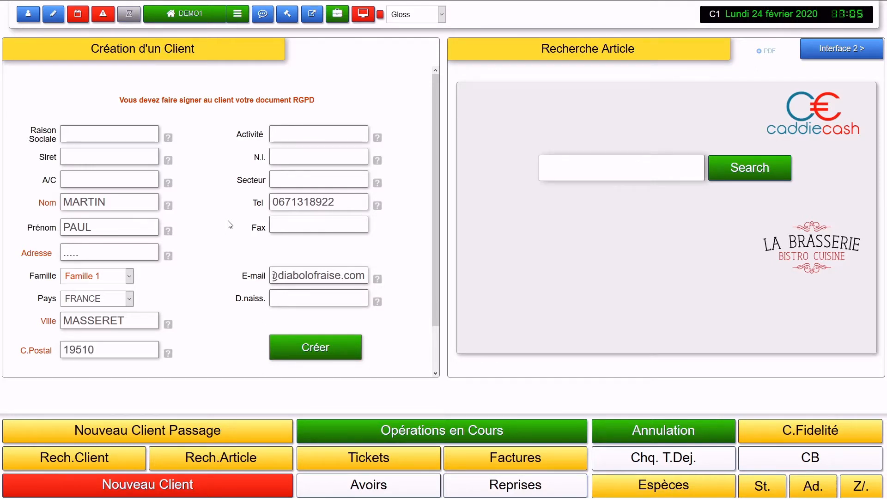
pyautogui.click(307, 294)
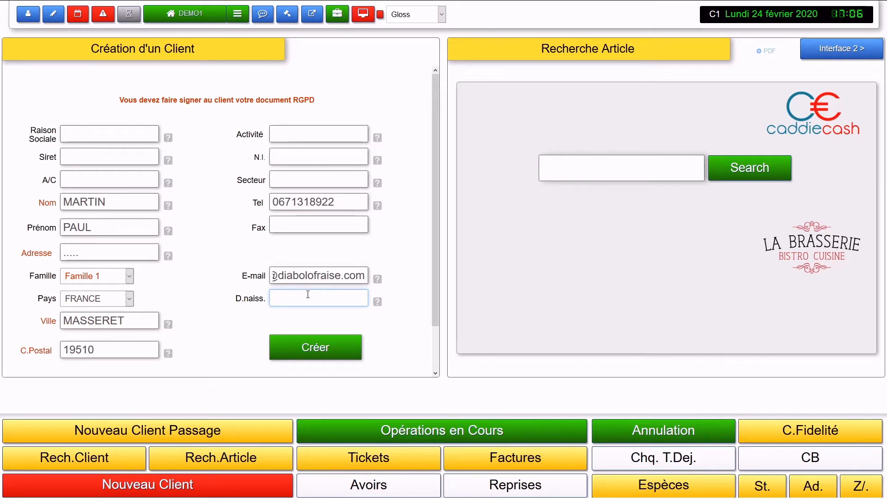
pyautogui.click(316, 101)
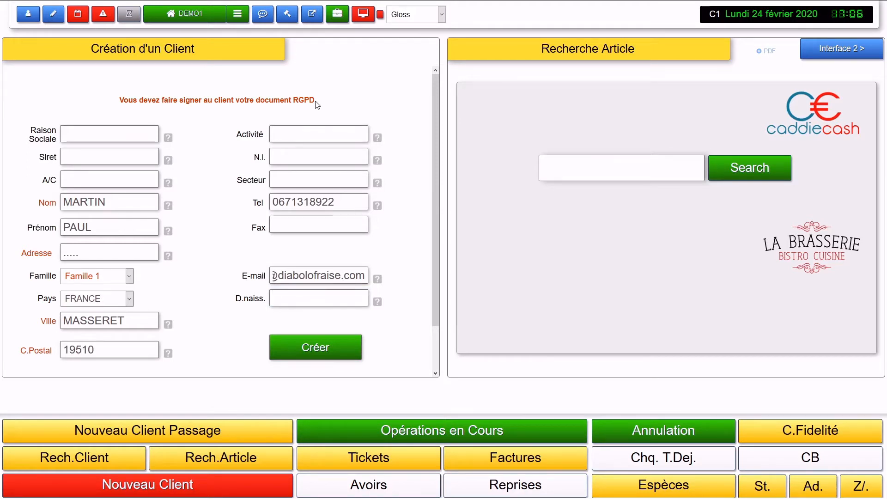
pyautogui.moveTo(316, 101); pyautogui.dragTo(237, 99)
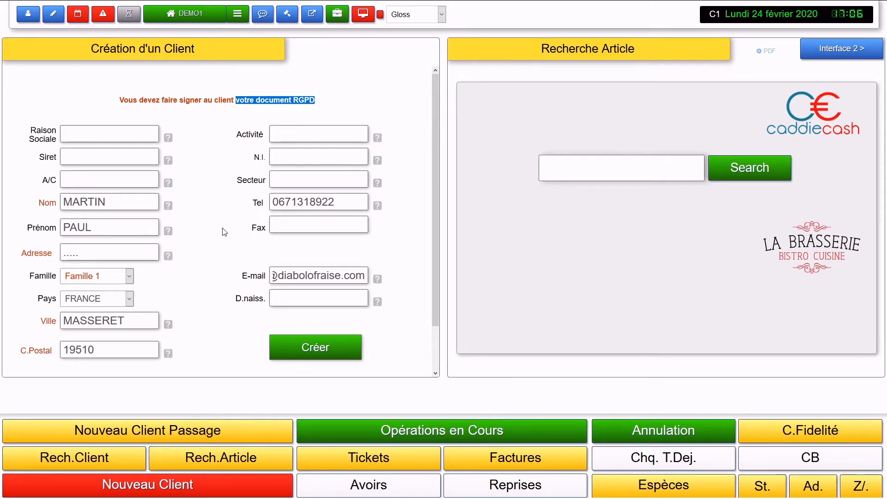
pyautogui.click(224, 250)
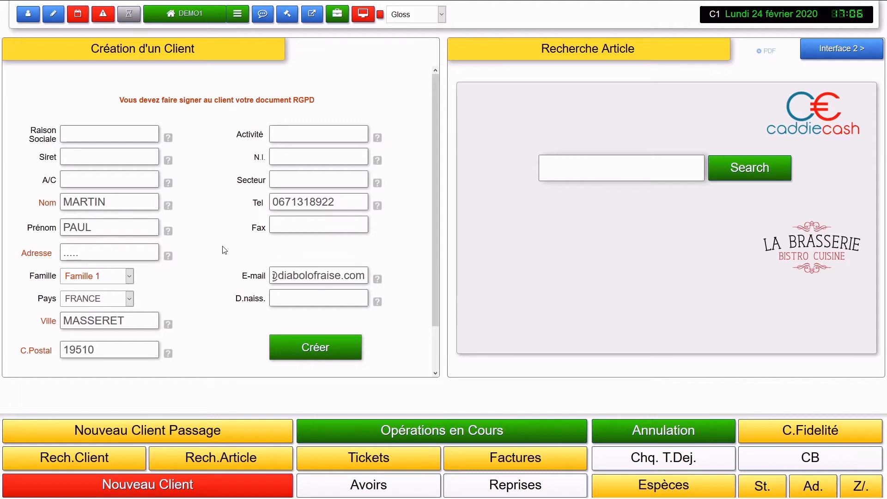
# Step: Create the client record and decline starting a ticket for it now
pyautogui.scroll(-1, 224, 250)
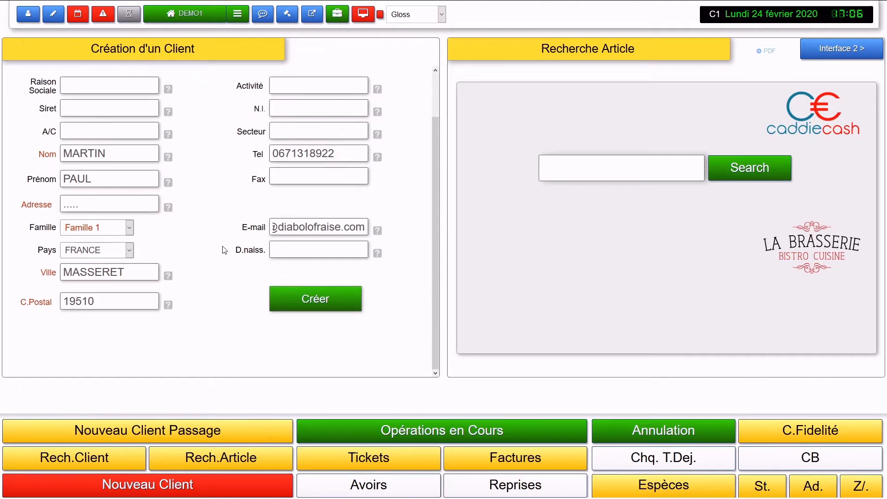
pyautogui.click(340, 306)
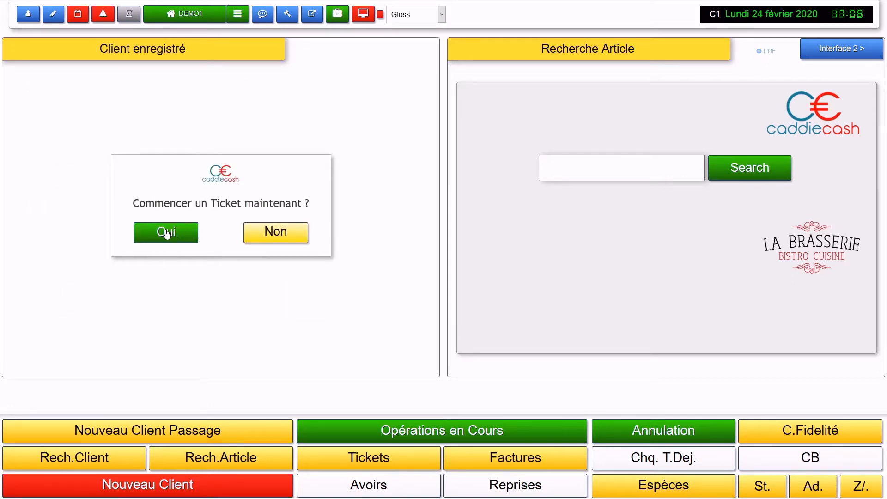
pyautogui.click(266, 234)
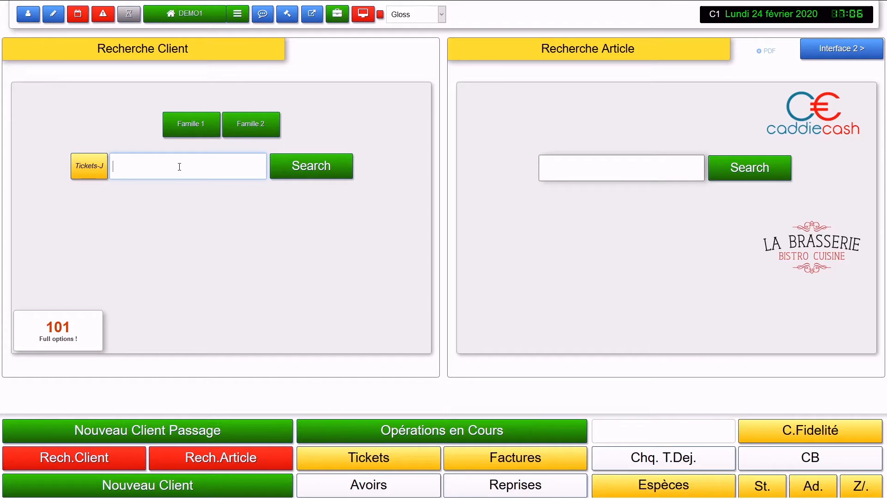
# Step: Search clients by the new surname, by phone digits '71', then by 'MASS'
pyautogui.write('MARTIN')
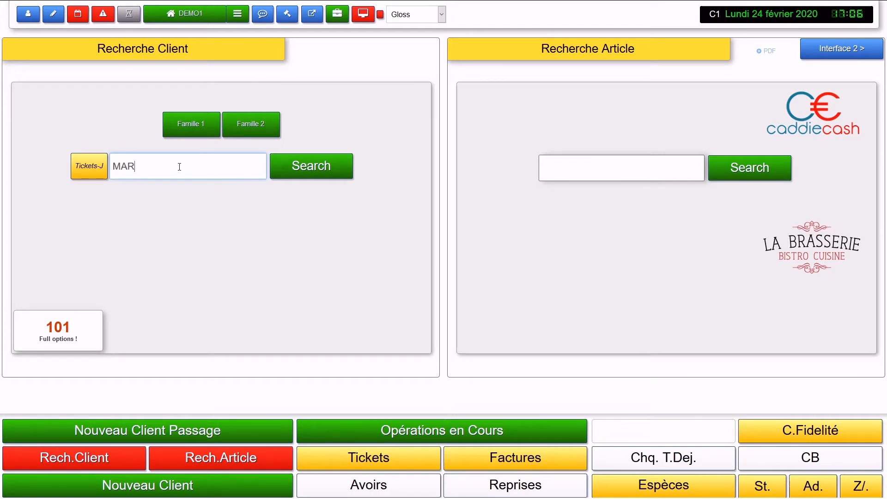
pyautogui.press('Return')
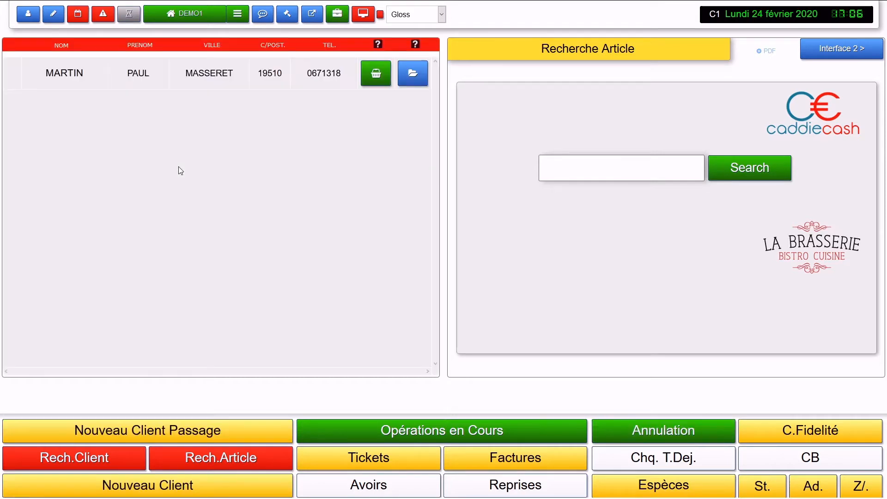
pyautogui.click(199, 21)
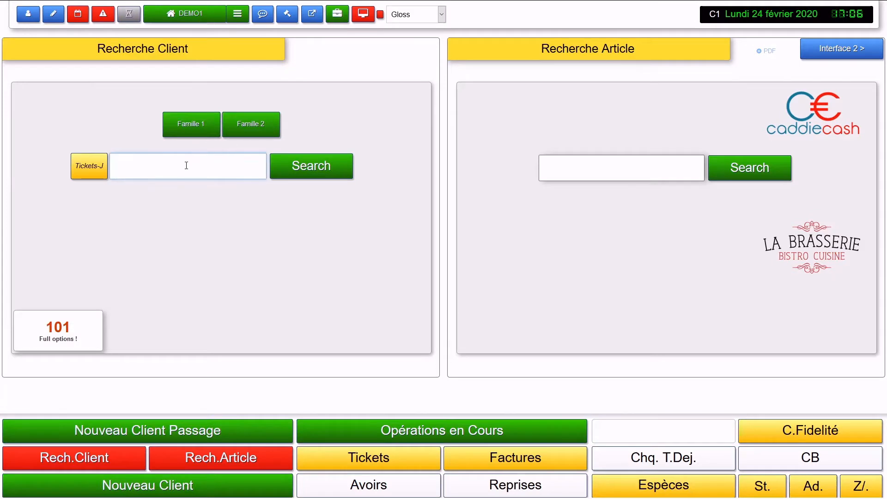
pyautogui.write('71')
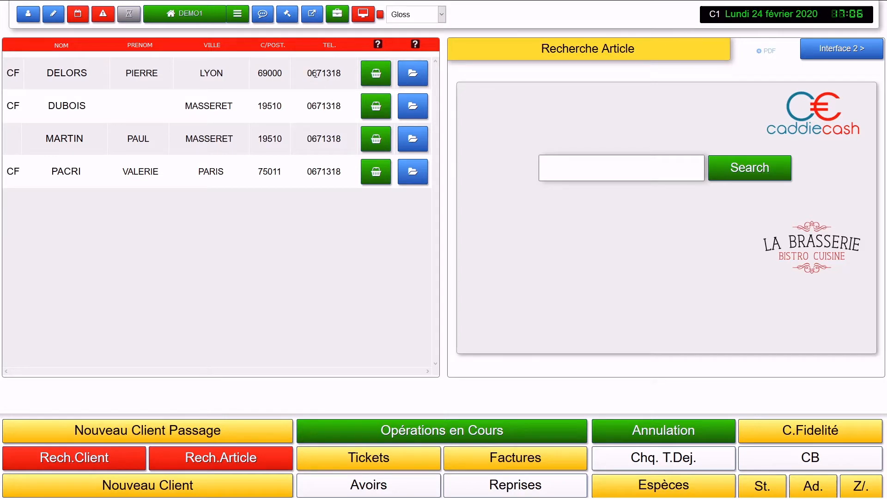
pyautogui.moveTo(317, 74); pyautogui.dragTo(327, 74)
pyautogui.click(202, 15)
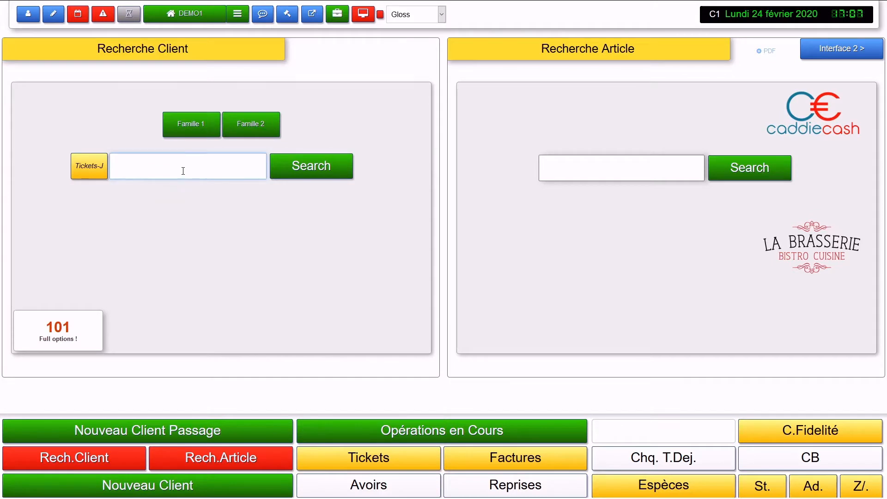
pyautogui.write('MASS')
pyautogui.press('Return')
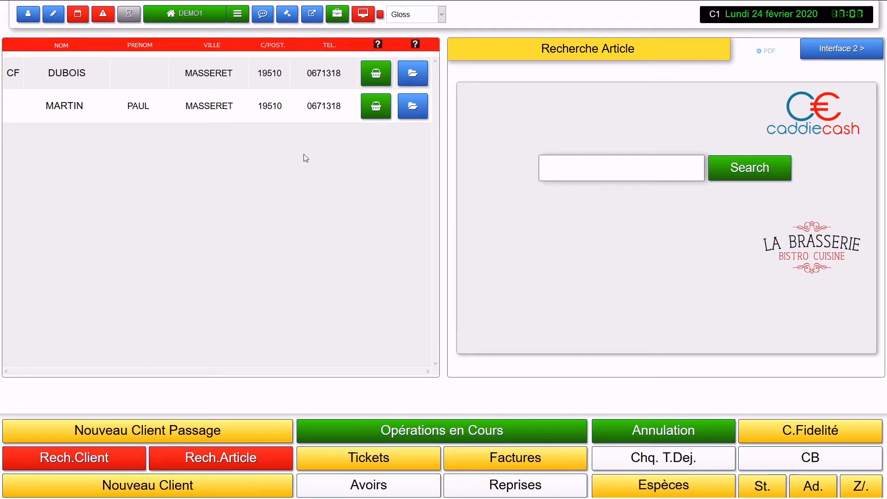
# Step: Open client 13's empty history (no operations, 0,00 € balance), then its client sheet
pyautogui.click(422, 108)
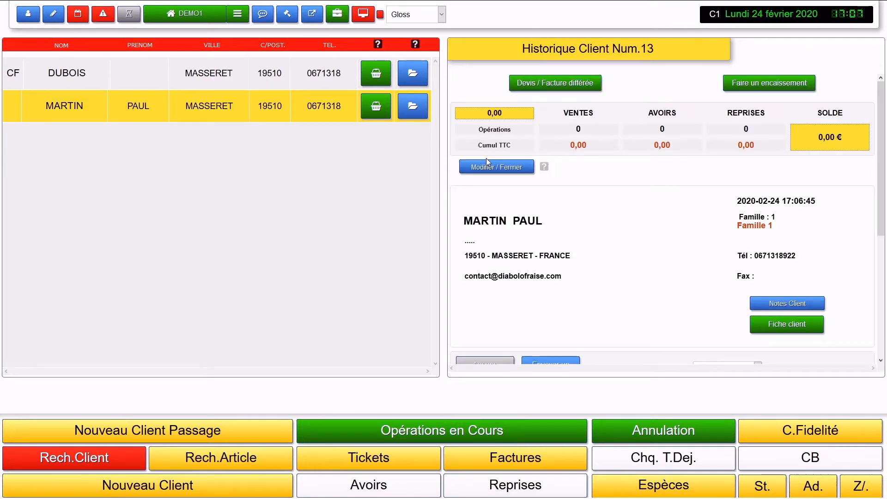
pyautogui.scroll(-3, 644, 227)
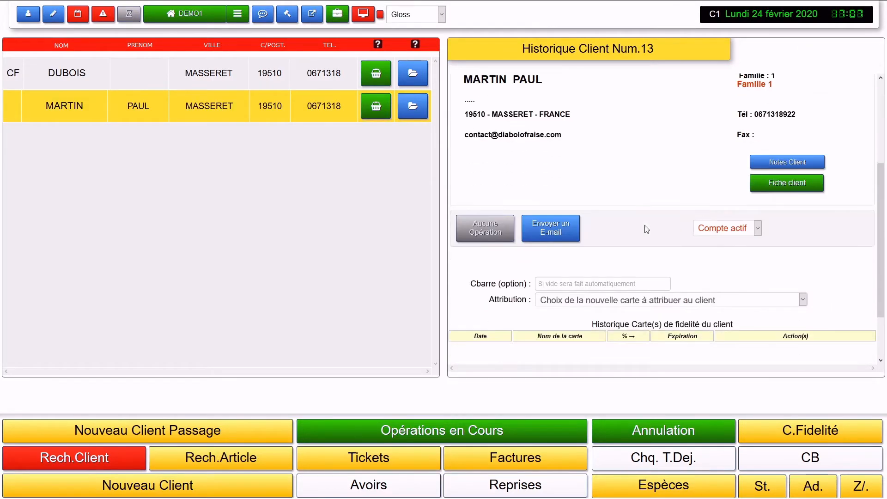
pyautogui.click(761, 185)
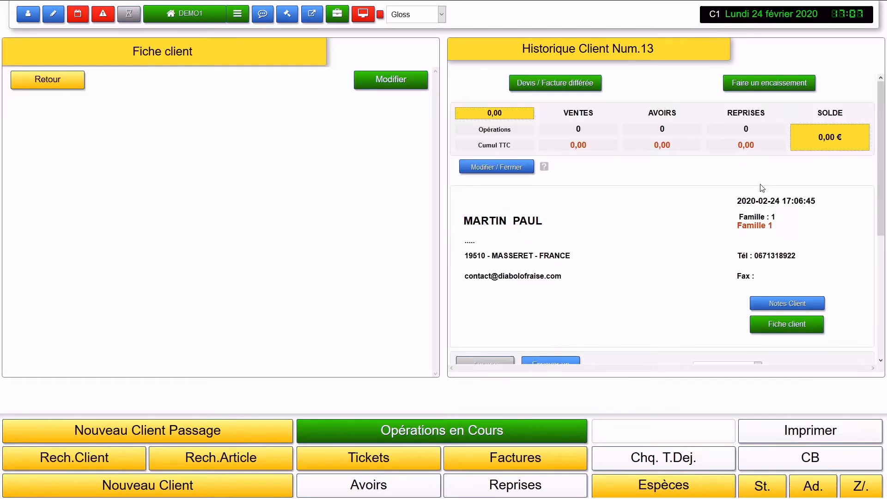
# Step: Edit the client sheet and type FFFFFFF, dismissing the link settings without adding a link
pyautogui.click(382, 81)
pyautogui.click(176, 144)
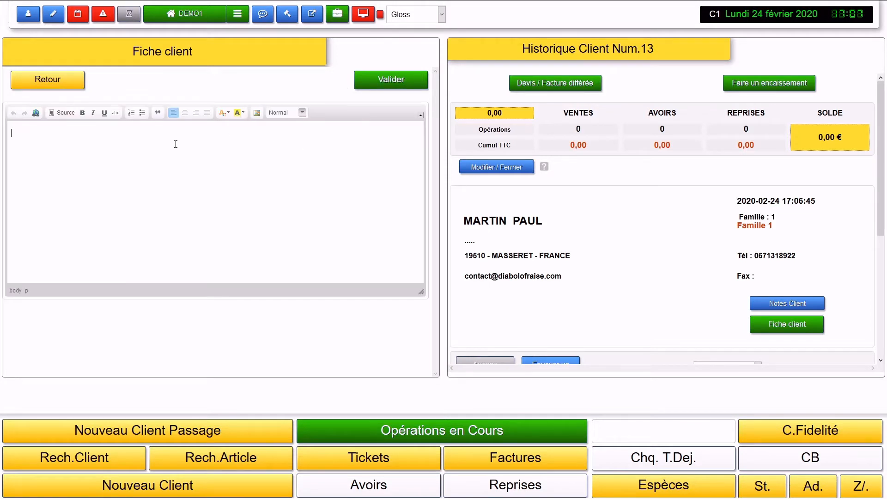
pyautogui.write('FFFFFFF')
pyautogui.doubleClick(29, 133)
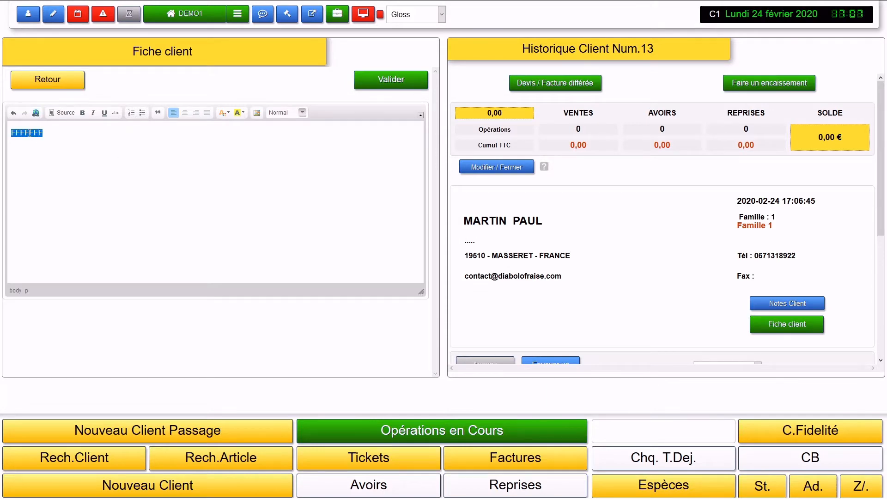
pyautogui.click(35, 113)
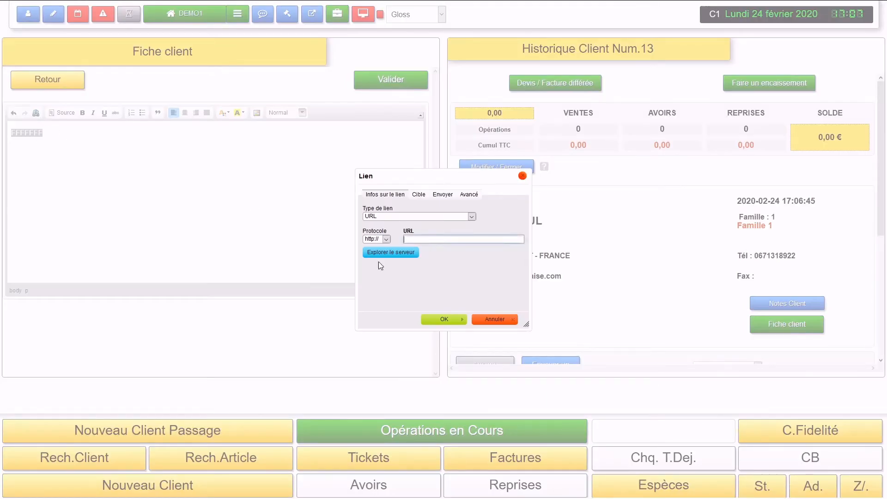
pyautogui.click(522, 176)
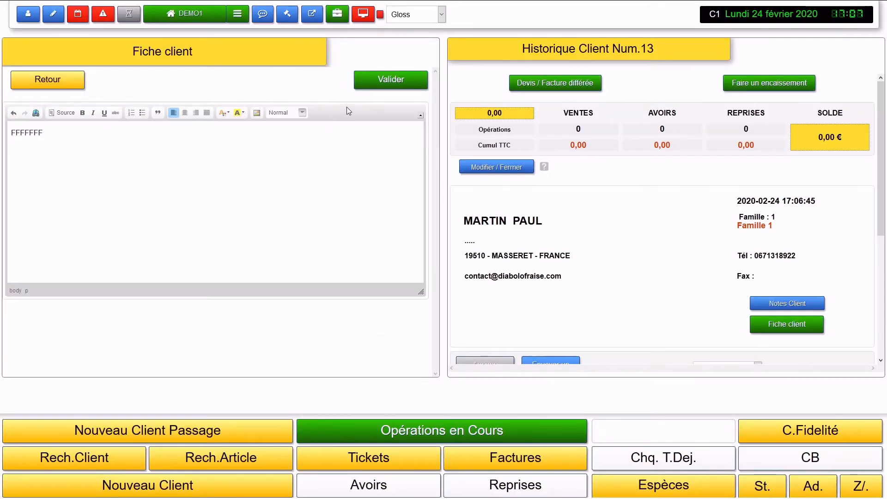
# Step: Insert the server image plan_1.jpg into the sheet and save it
pyautogui.click(259, 113)
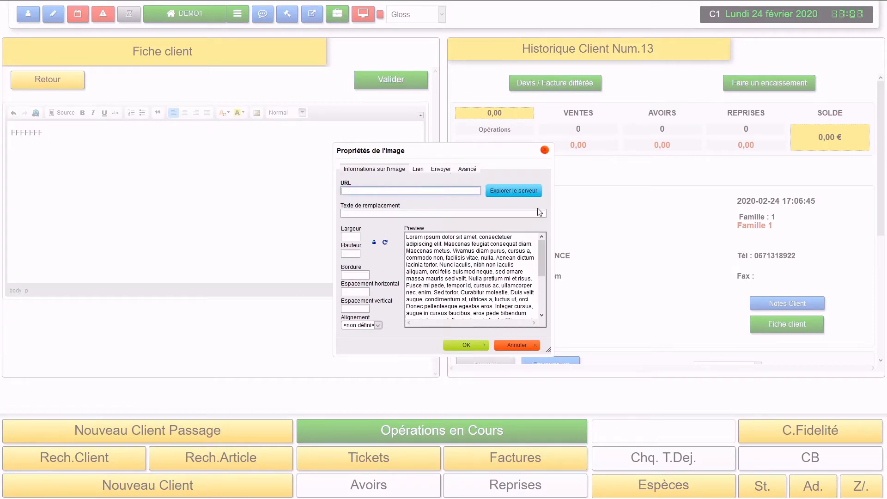
pyautogui.click(524, 193)
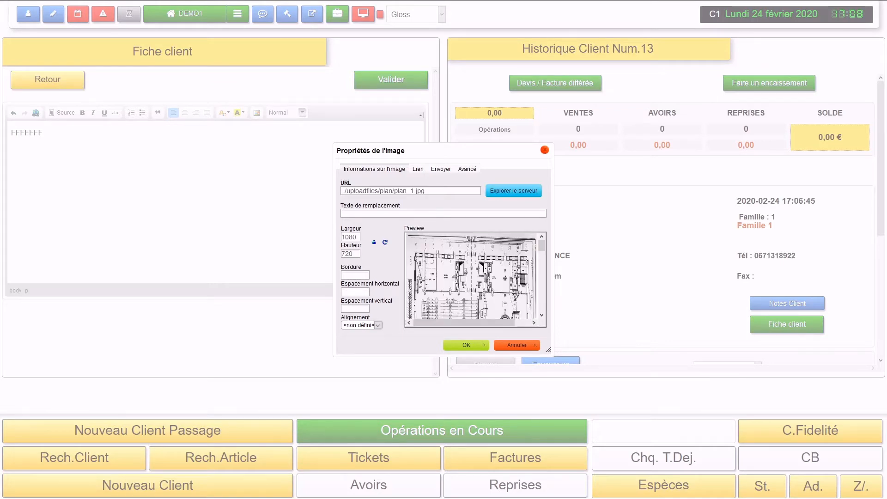
pyautogui.click(467, 345)
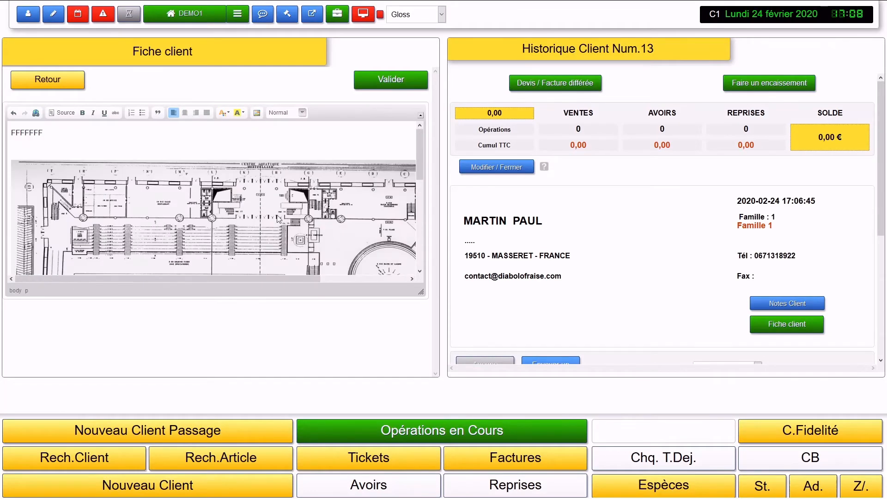
pyautogui.click(379, 88)
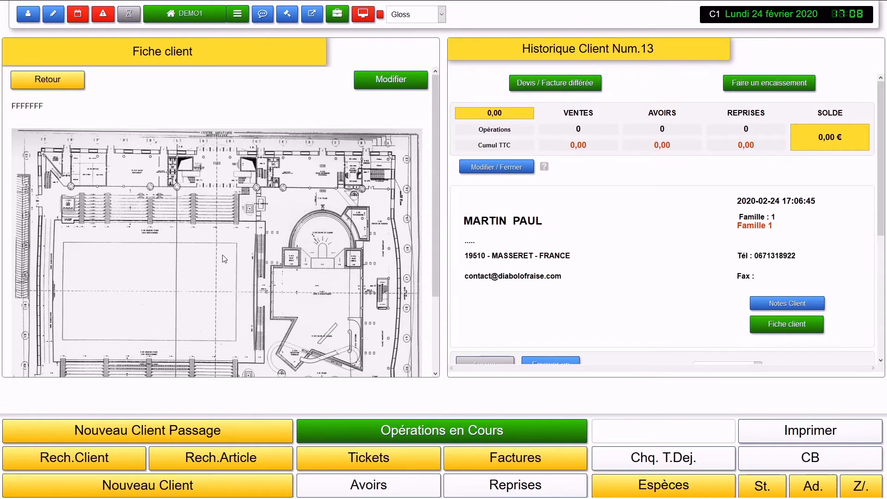
pyautogui.scroll(-2, 223, 259)
pyautogui.scroll(2, 223, 259)
pyautogui.scroll(-3, 225, 190)
pyautogui.scroll(3, 225, 188)
pyautogui.scroll(-1, 228, 186)
pyautogui.scroll(1, 228, 185)
pyautogui.scroll(-3, 228, 186)
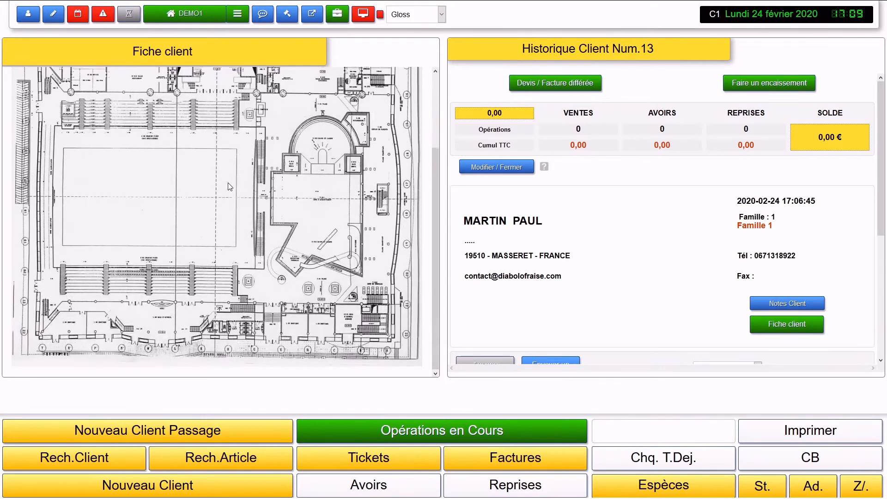
pyautogui.scroll(3, 228, 186)
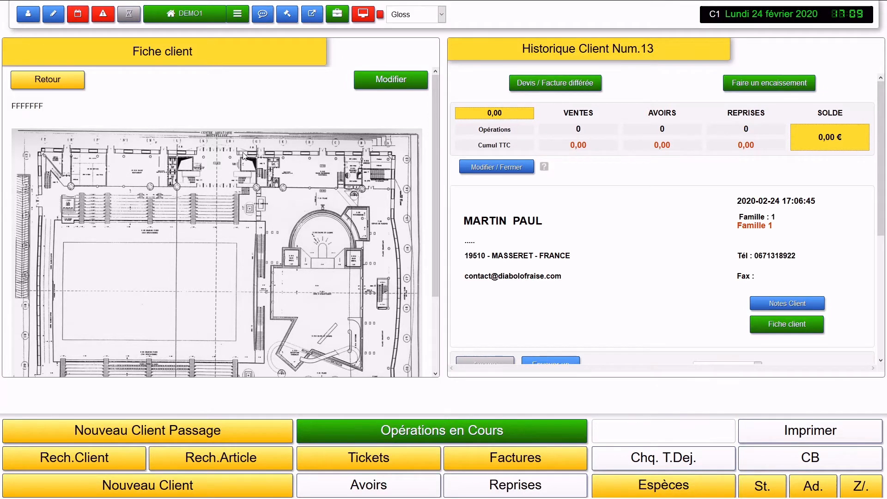
pyautogui.scroll(-3, 241, 157)
pyautogui.scroll(3, 238, 160)
pyautogui.scroll(-4, 681, 273)
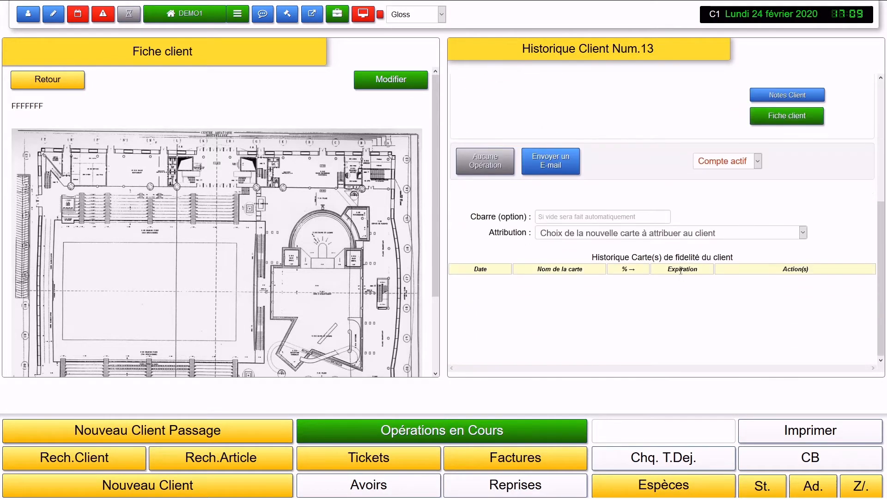
pyautogui.scroll(4, 680, 273)
pyautogui.scroll(-3, 681, 272)
pyautogui.scroll(3, 681, 273)
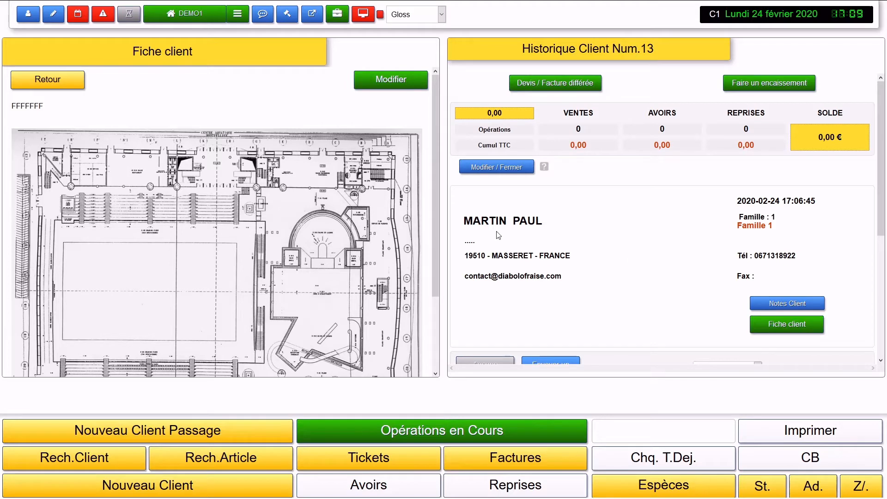
# Step: Search clients for 'DU' and open the history of client Num.2 from Paris
pyautogui.click(172, 18)
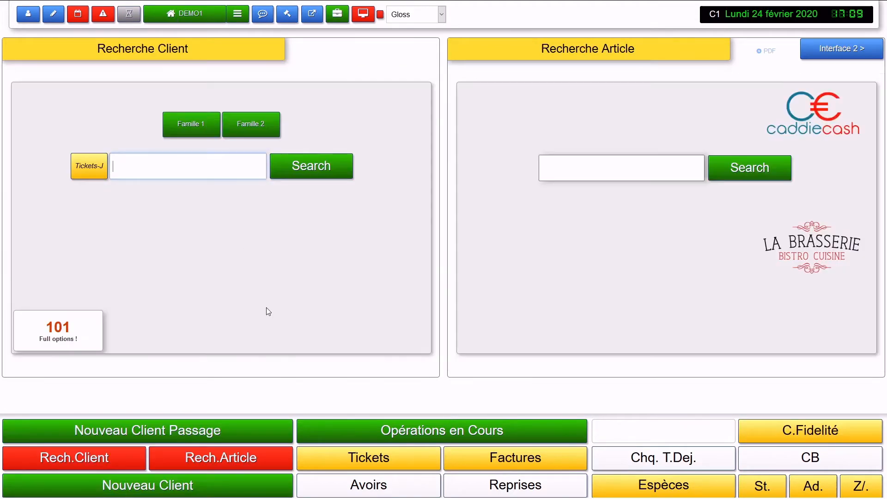
pyautogui.click(259, 172)
pyautogui.write('DU')
pyautogui.press('Return')
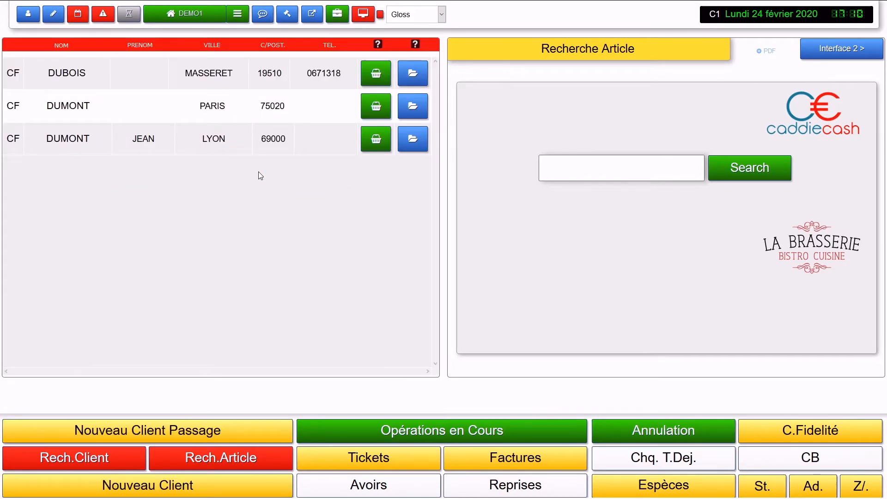
pyautogui.click(423, 114)
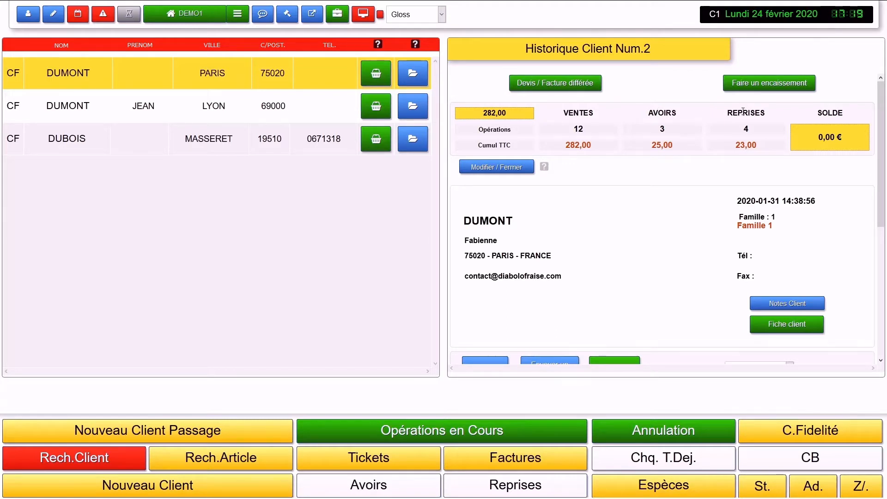
pyautogui.doubleClick(665, 114)
pyautogui.click(678, 161)
pyautogui.moveTo(816, 138); pyautogui.dragTo(859, 134)
pyautogui.click(846, 141)
pyautogui.moveTo(846, 138); pyautogui.dragTo(815, 142)
pyautogui.click(725, 167)
pyautogui.moveTo(734, 145); pyautogui.dragTo(763, 148)
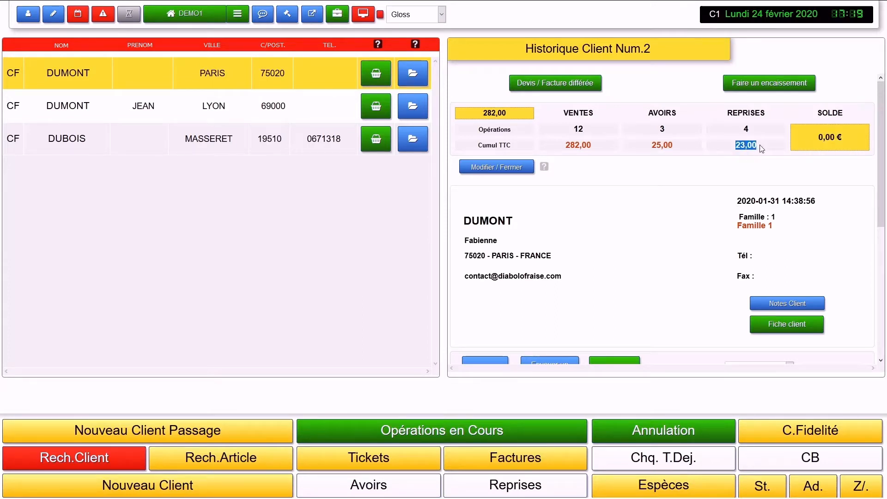
pyautogui.click(707, 176)
pyautogui.scroll(-2, 702, 164)
pyautogui.scroll(2, 700, 165)
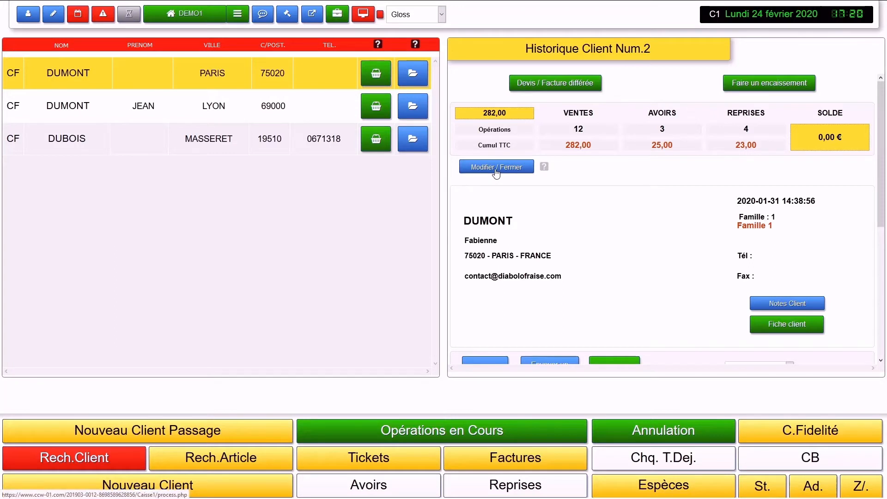
pyautogui.moveTo(545, 168)
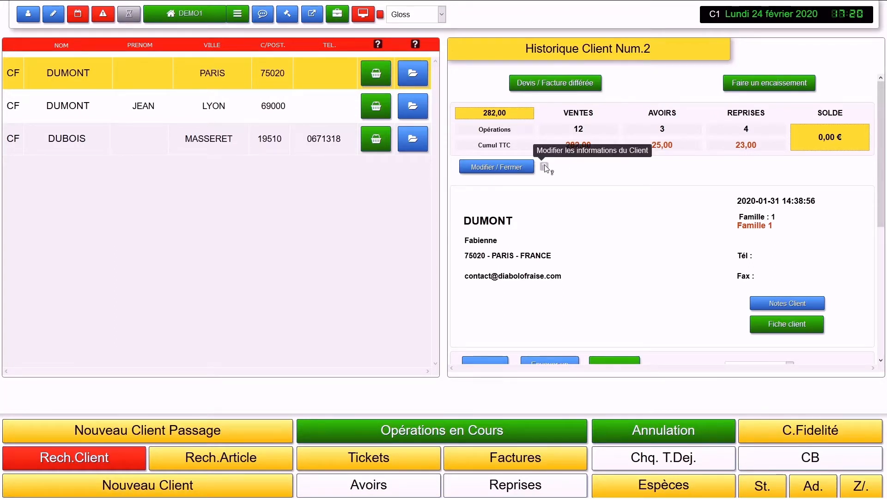
pyautogui.click(519, 169)
pyautogui.scroll(-5, 645, 218)
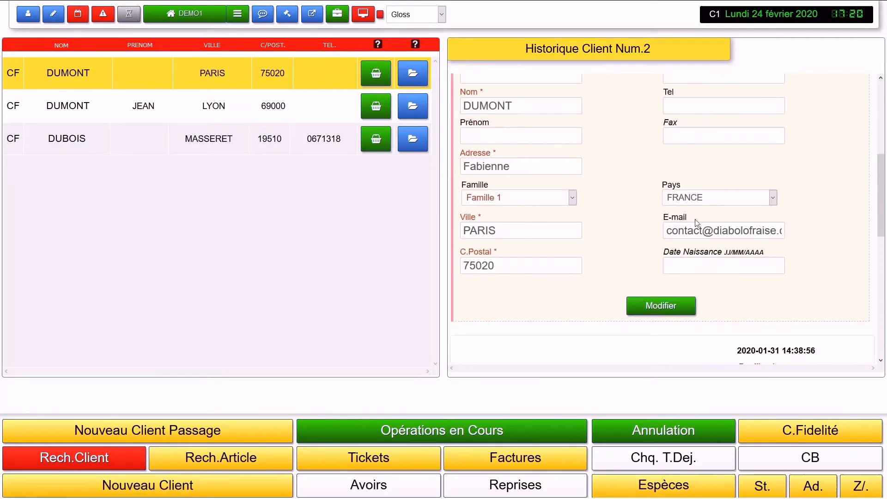
pyautogui.scroll(4, 609, 260)
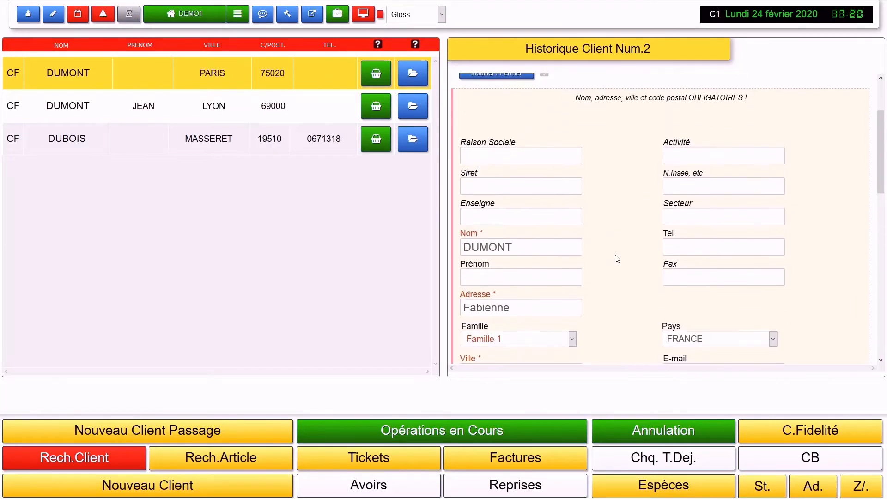
pyautogui.scroll(1, 620, 259)
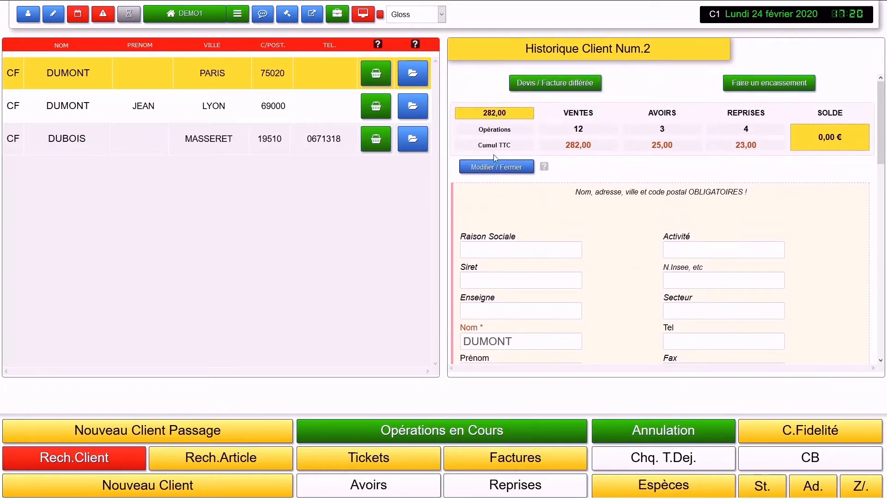
pyautogui.click(499, 167)
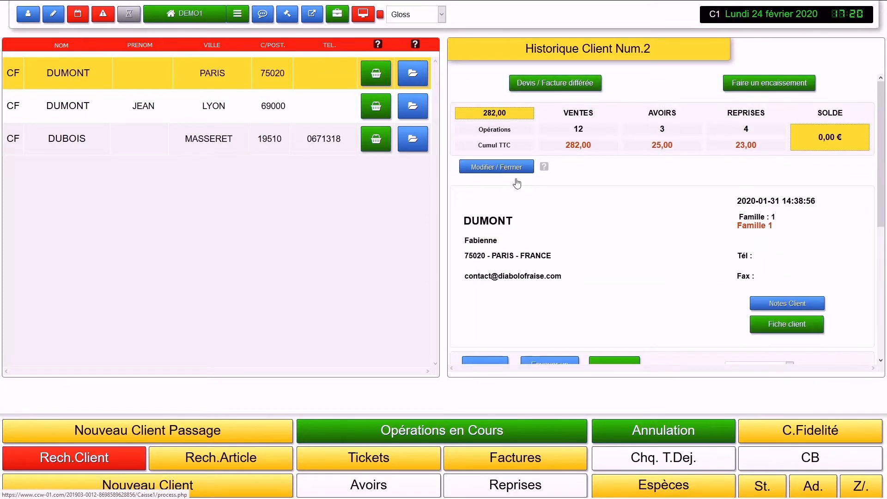
pyautogui.scroll(-1, 619, 225)
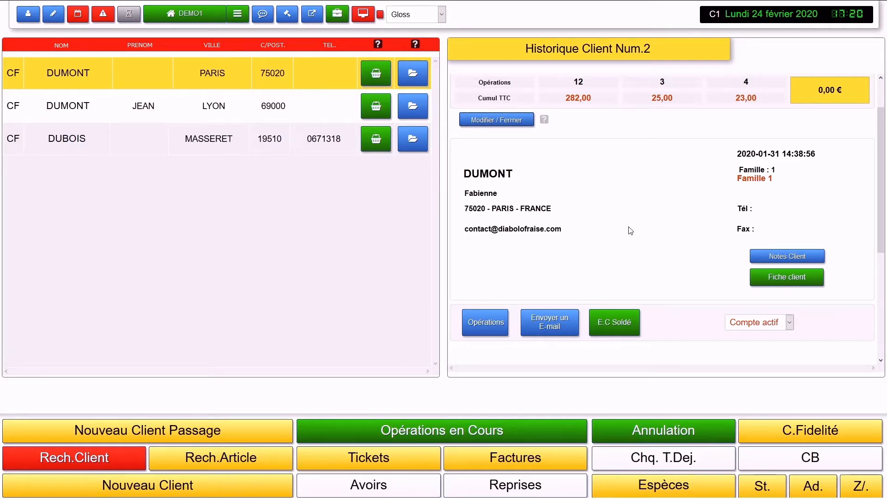
pyautogui.click(55, 15)
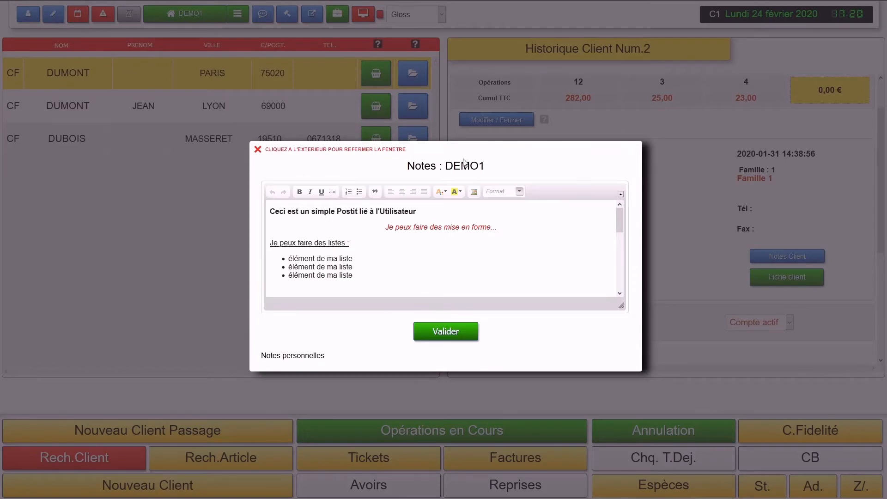
pyautogui.doubleClick(457, 166)
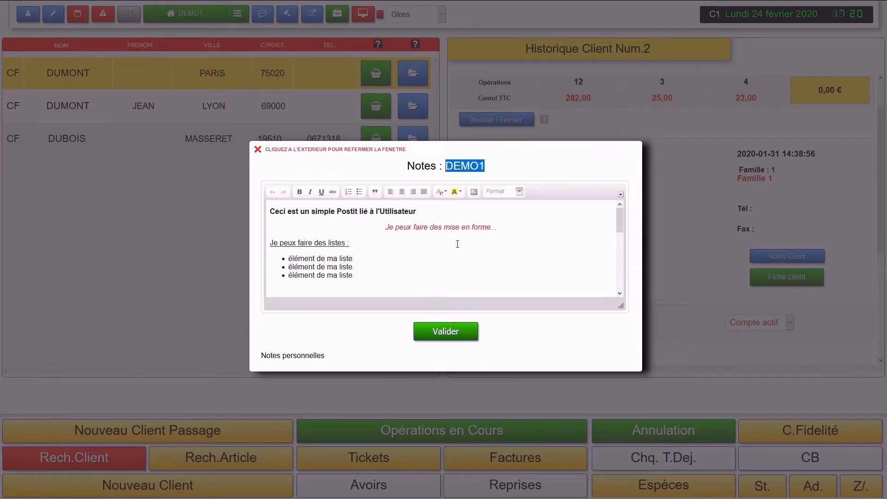
pyautogui.scroll(-3, 457, 247)
pyautogui.scroll(3, 457, 247)
pyautogui.click(148, 209)
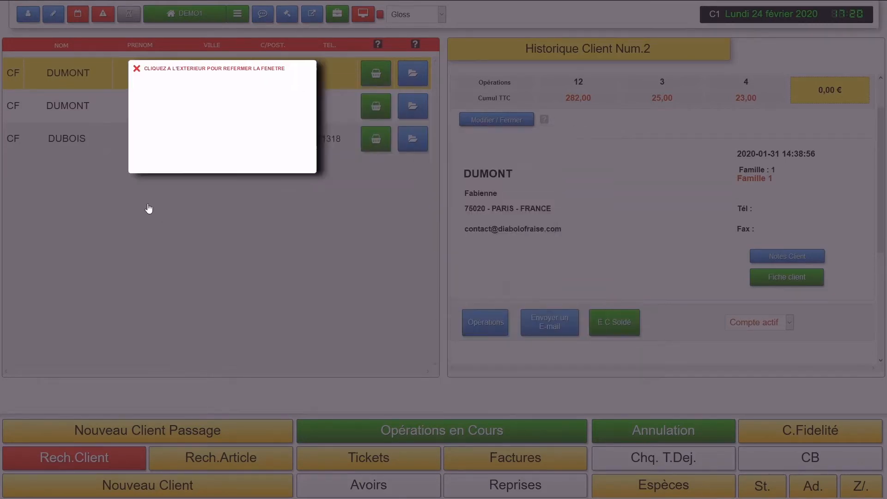
pyautogui.click(76, 12)
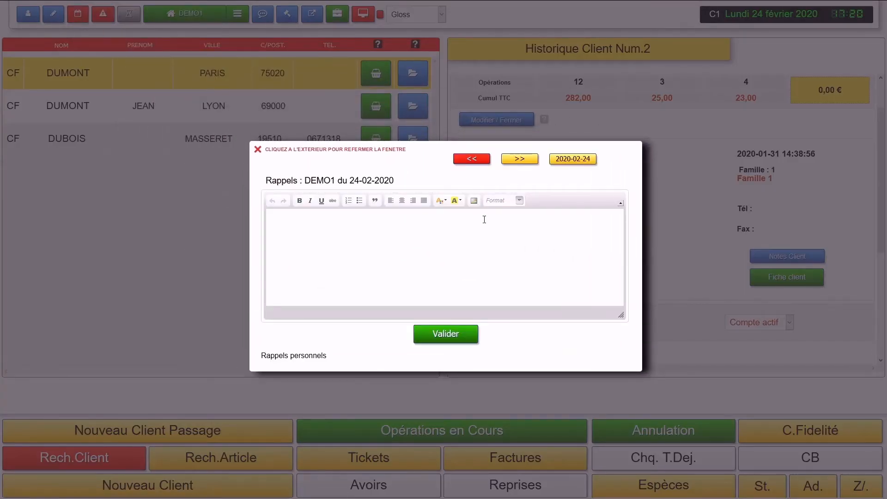
pyautogui.click(472, 159)
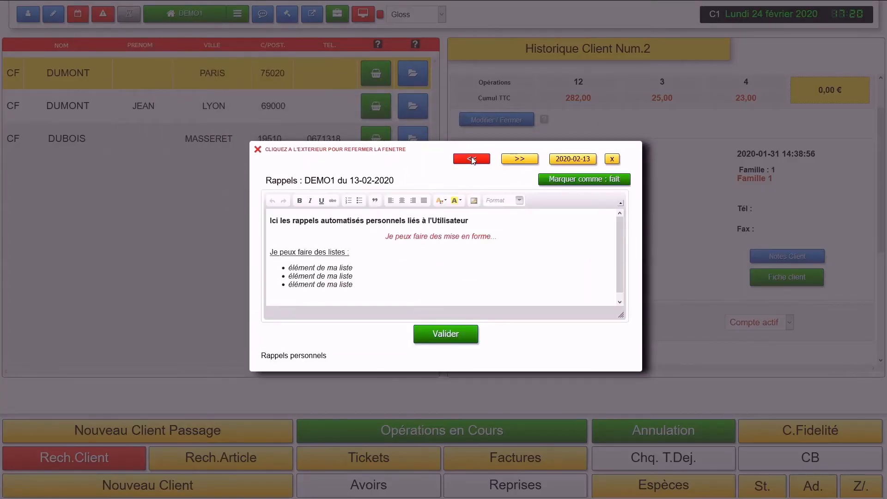
pyautogui.moveTo(402, 289); pyautogui.dragTo(258, 223)
pyautogui.click(495, 268)
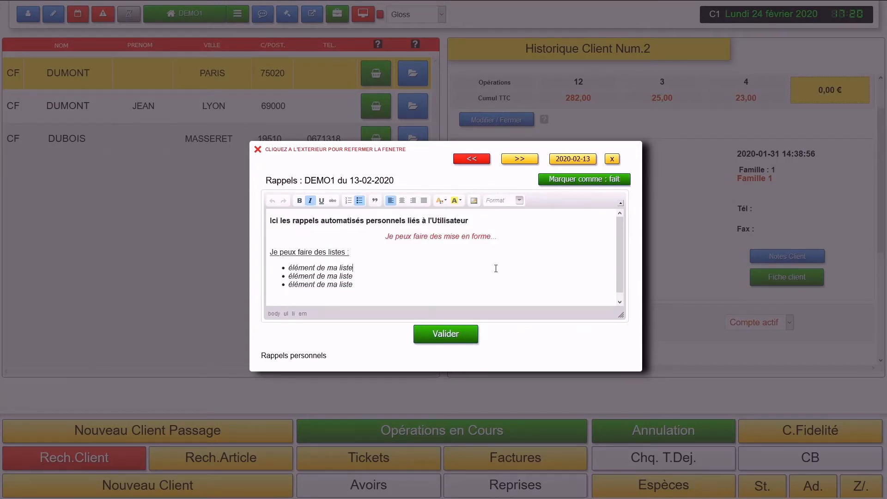
pyautogui.click(567, 180)
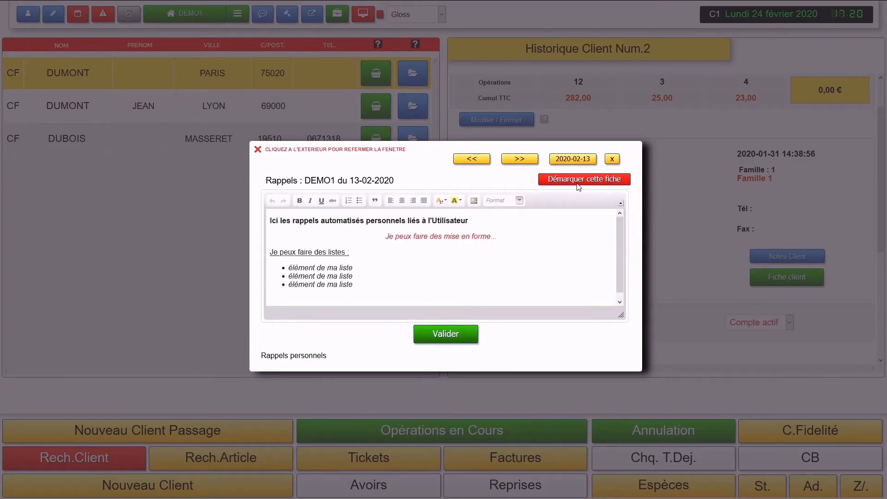
pyautogui.click(470, 161)
pyautogui.click(175, 159)
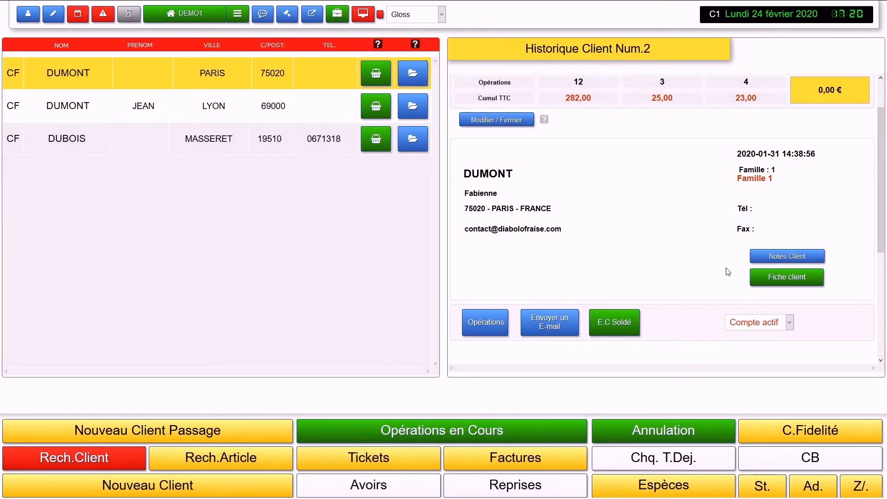
# Step: Replace client Num.2's note AAAAAA with MERCI BEAUCOUP, save it, and close the notes window
pyautogui.click(775, 260)
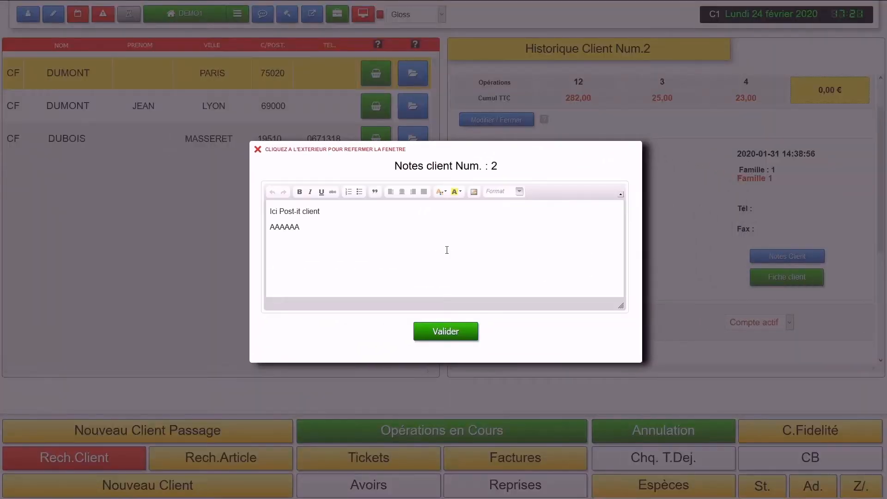
pyautogui.click(340, 234)
pyautogui.doubleClick(296, 226)
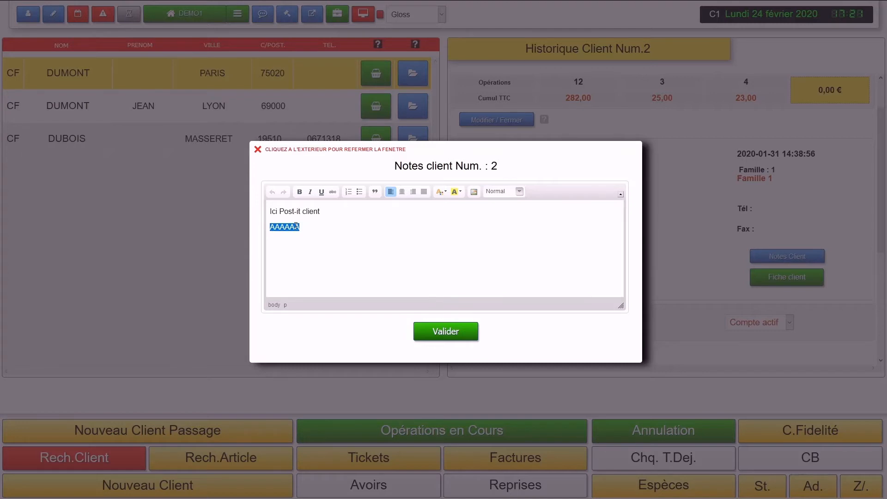
pyautogui.write('MERCI BEAUCOUP')
pyautogui.click(450, 331)
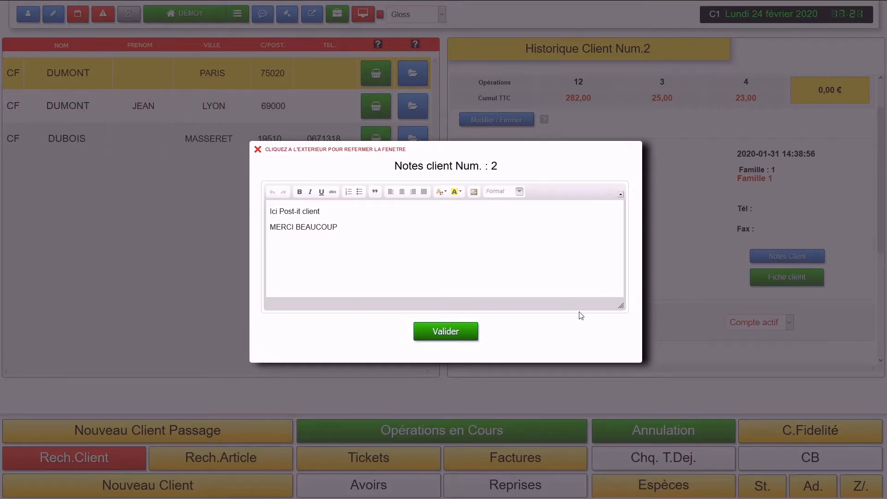
pyautogui.click(665, 262)
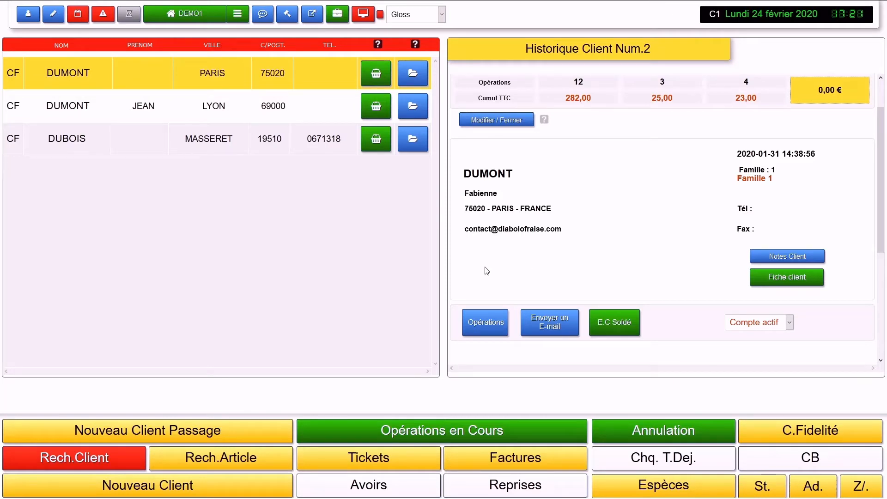
pyautogui.click(495, 325)
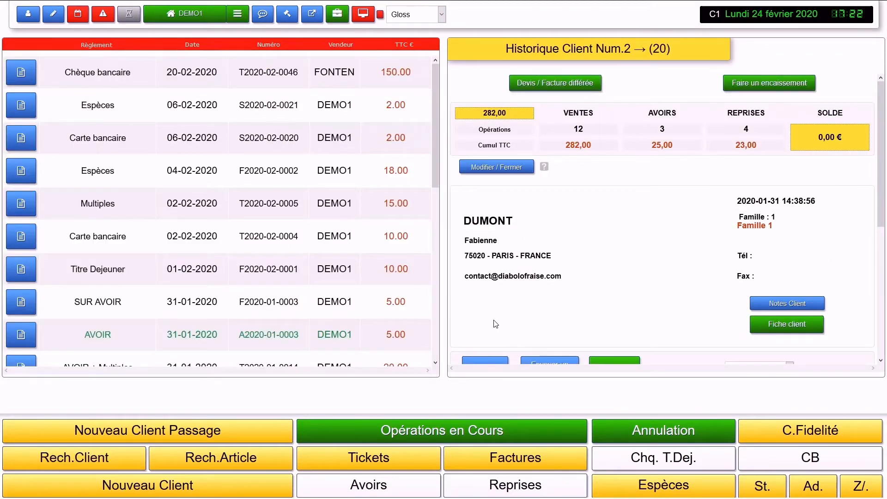
pyautogui.scroll(-8, 273, 137)
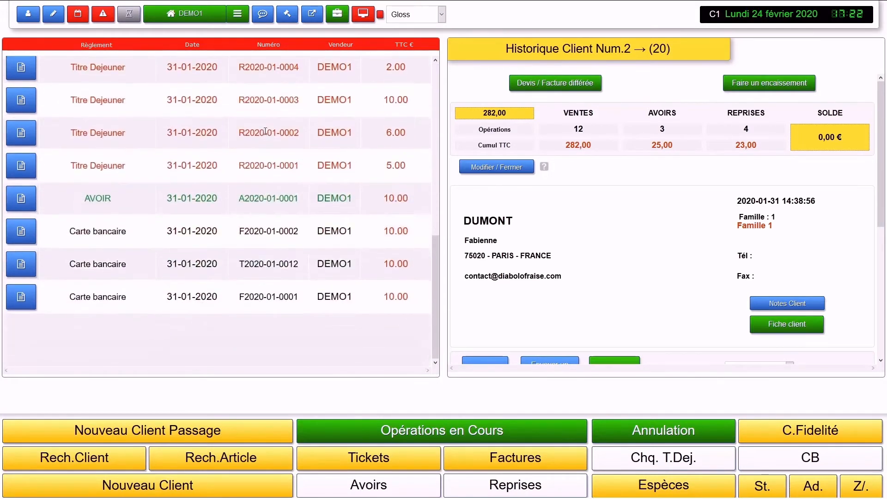
pyautogui.scroll(8, 267, 134)
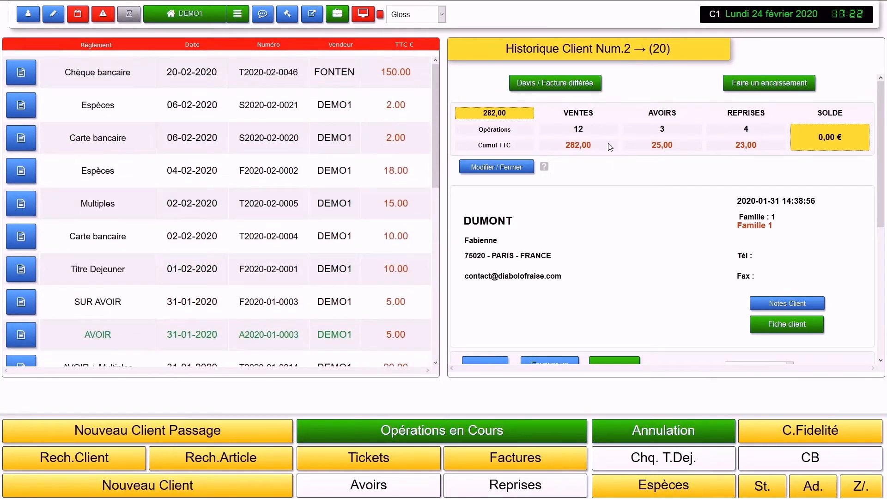
pyautogui.moveTo(591, 146); pyautogui.dragTo(563, 146)
pyautogui.click(663, 147)
pyautogui.moveTo(244, 70); pyautogui.dragTo(239, 71)
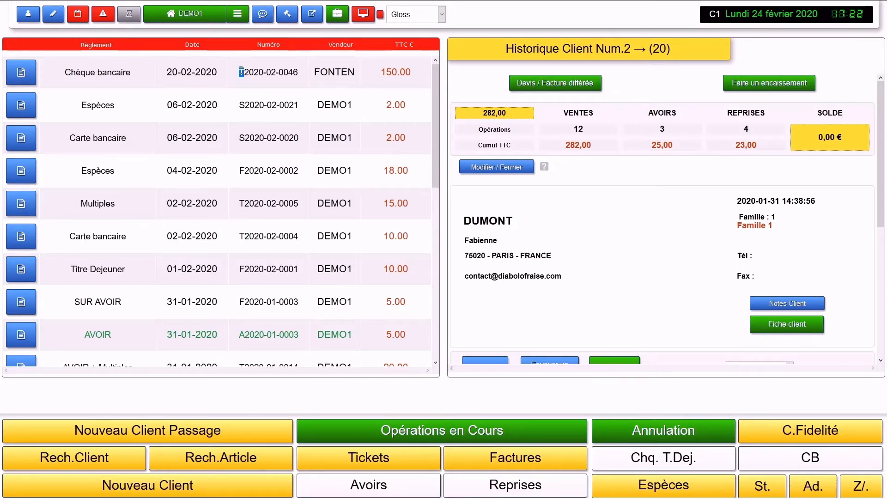
pyautogui.click(284, 91)
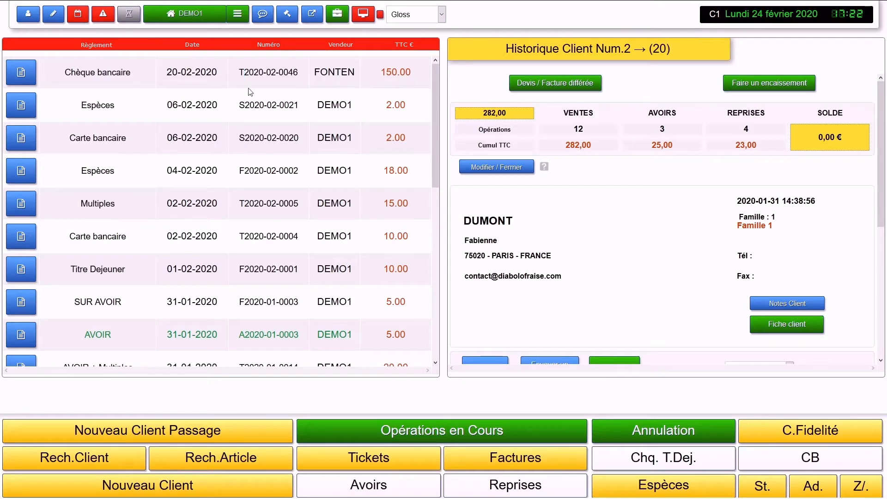
pyautogui.click(21, 77)
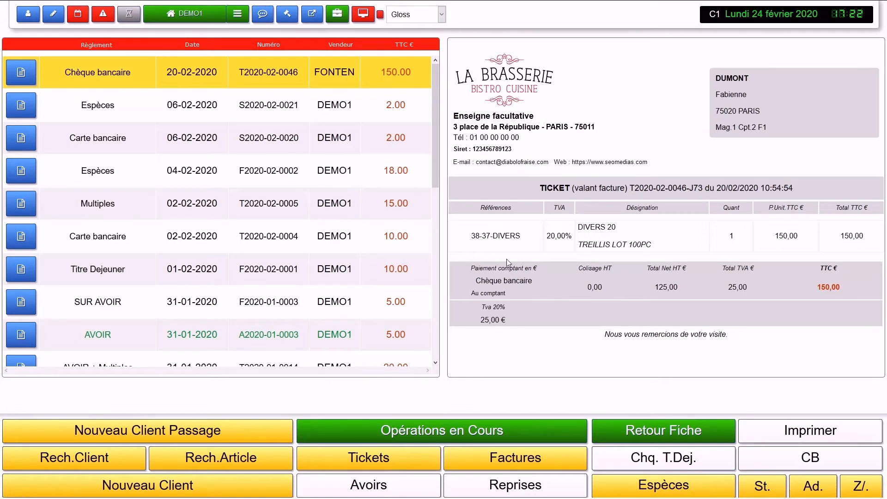
pyautogui.moveTo(475, 190); pyautogui.dragTo(477, 308)
pyautogui.click(536, 313)
pyautogui.click(558, 313)
pyautogui.moveTo(239, 105); pyautogui.dragTo(246, 106)
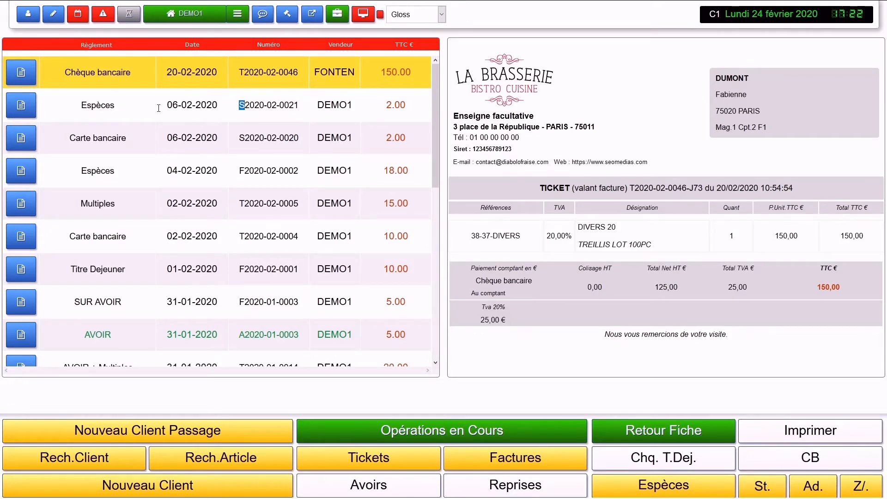
pyautogui.click(33, 113)
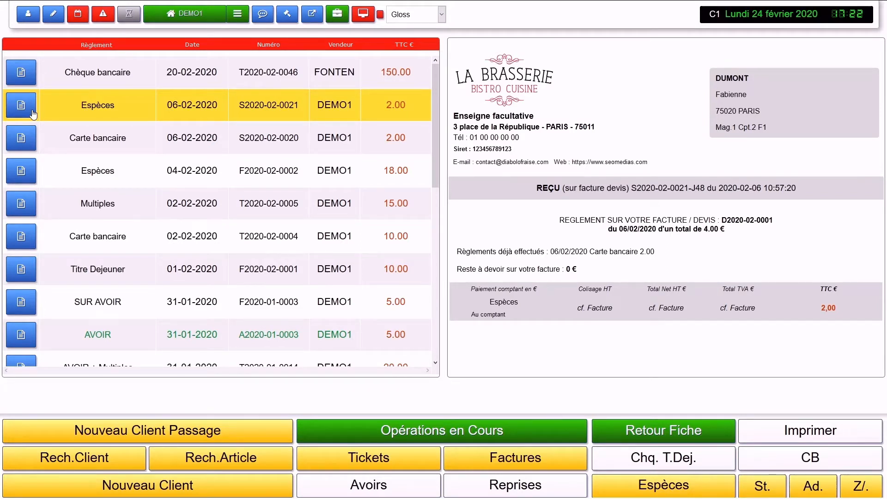
pyautogui.moveTo(655, 255); pyautogui.dragTo(459, 256)
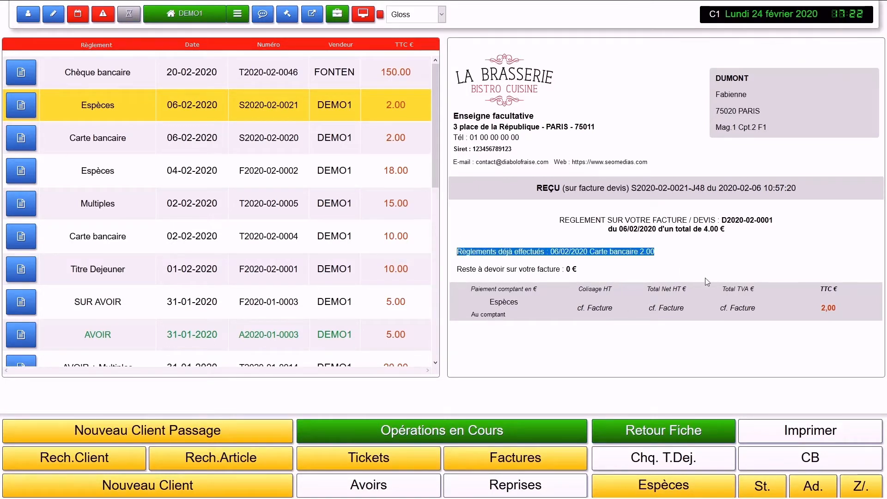
pyautogui.click(839, 311)
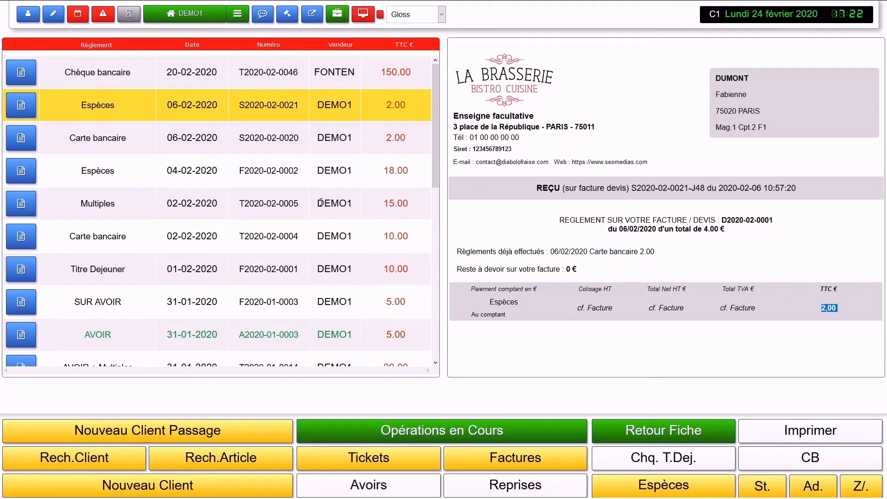
pyautogui.click(21, 138)
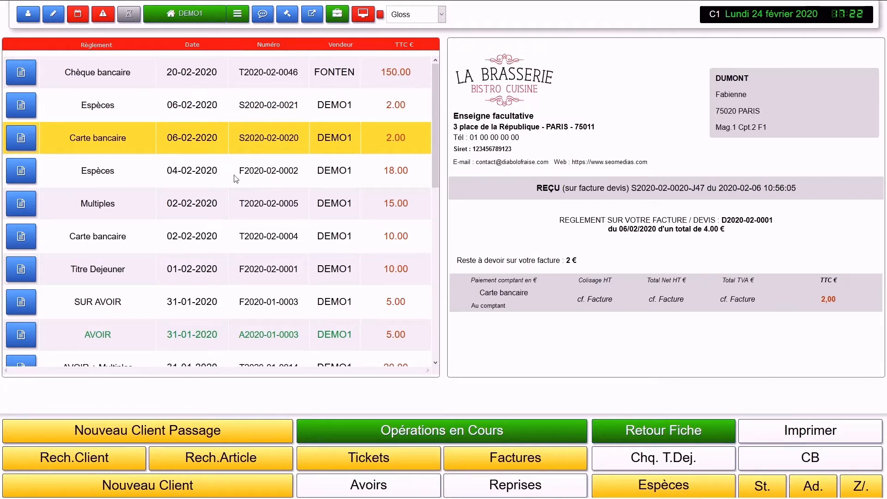
pyautogui.moveTo(239, 173); pyautogui.dragTo(243, 171)
pyautogui.click(21, 172)
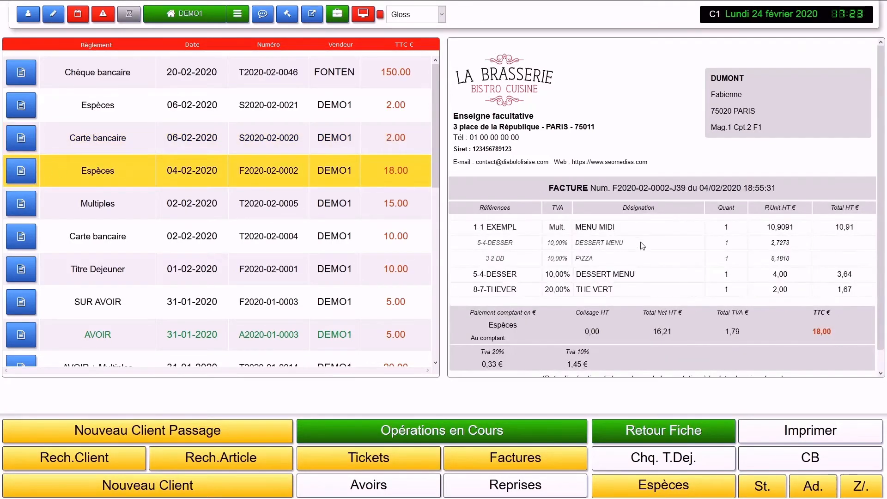
pyautogui.scroll(-1, 642, 247)
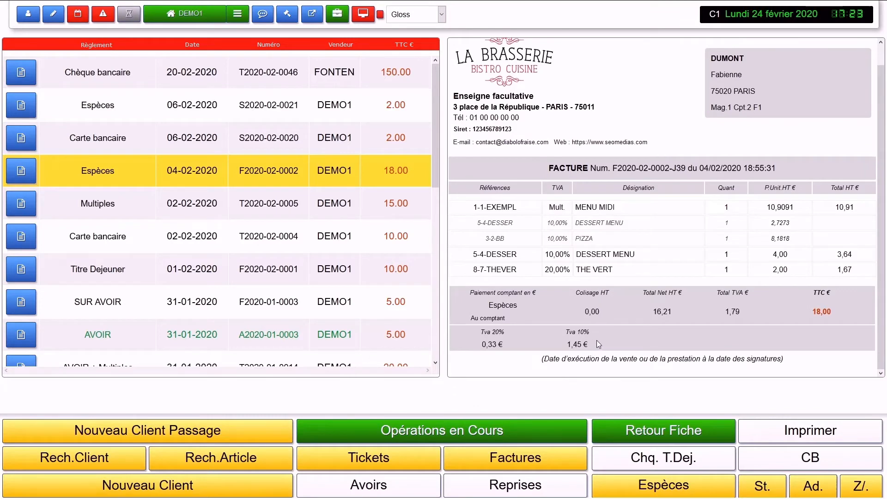
pyautogui.moveTo(600, 352); pyautogui.dragTo(516, 341)
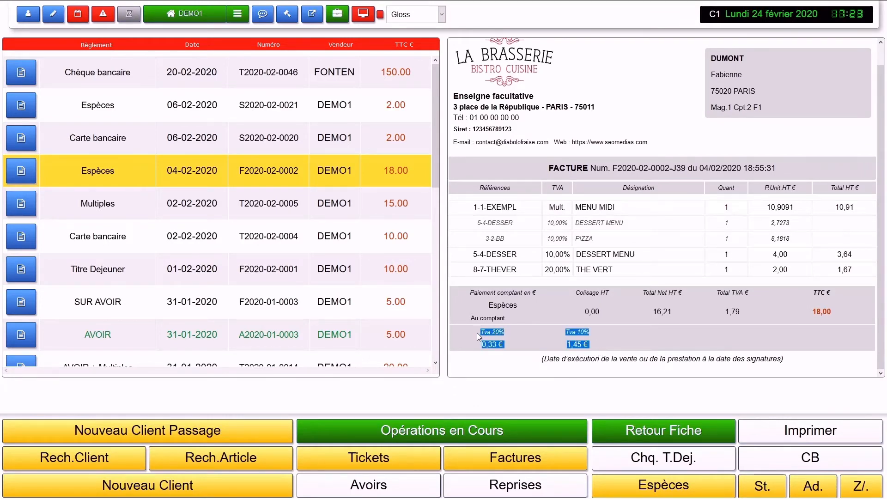
pyautogui.click(541, 351)
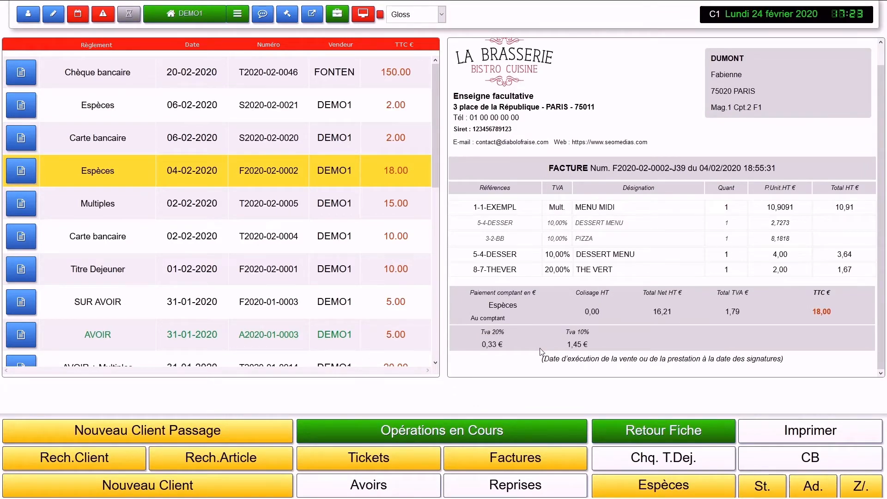
pyautogui.moveTo(518, 208); pyautogui.dragTo(480, 208)
pyautogui.click(734, 206)
pyautogui.moveTo(547, 223); pyautogui.dragTo(570, 244)
pyautogui.click(516, 369)
pyautogui.doubleClick(94, 203)
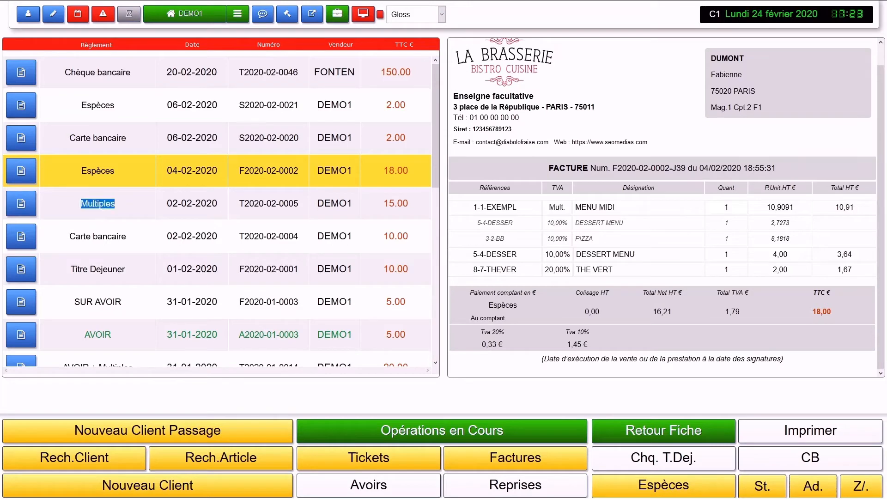
pyautogui.click(14, 209)
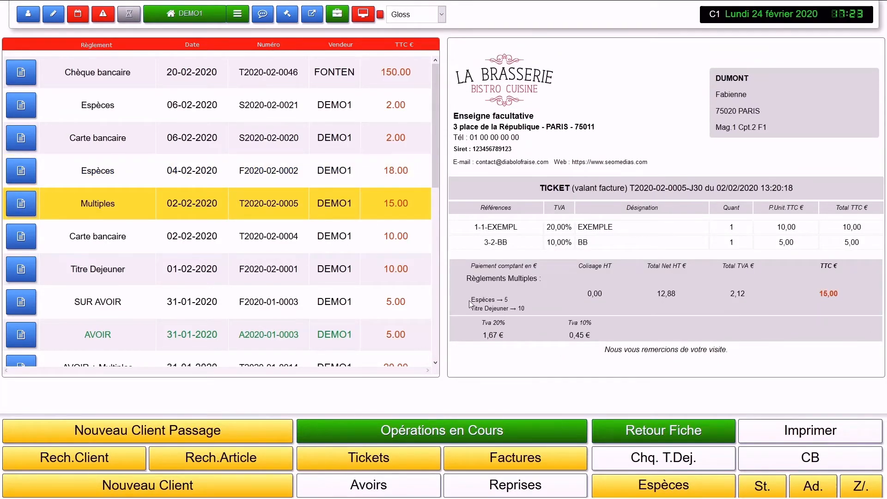
pyautogui.moveTo(470, 300)
pyautogui.mouseDown()
pyautogui.moveTo(522, 303)
pyautogui.moveTo(458, 309)
pyautogui.mouseUp()
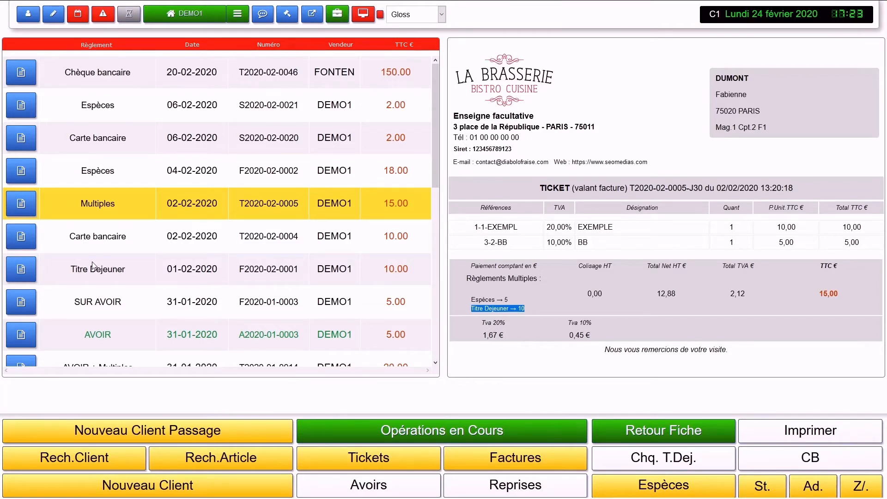
pyautogui.scroll(-1, 121, 270)
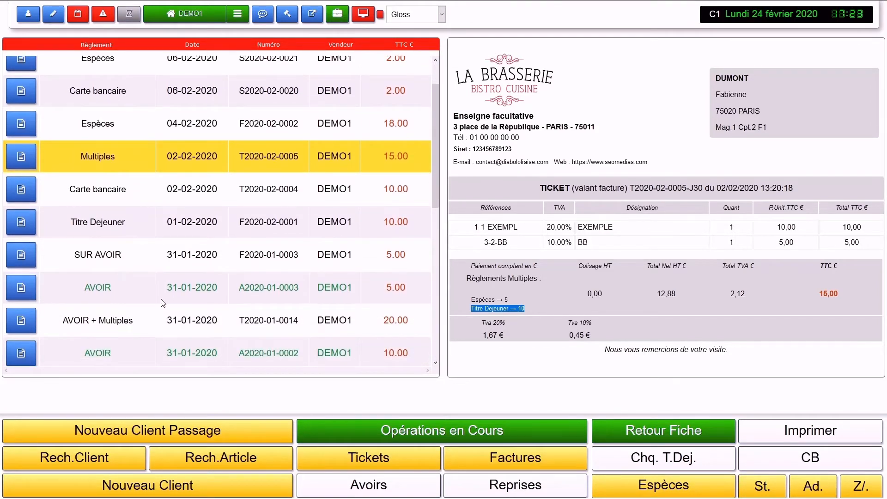
pyautogui.moveTo(241, 288); pyautogui.dragTo(245, 288)
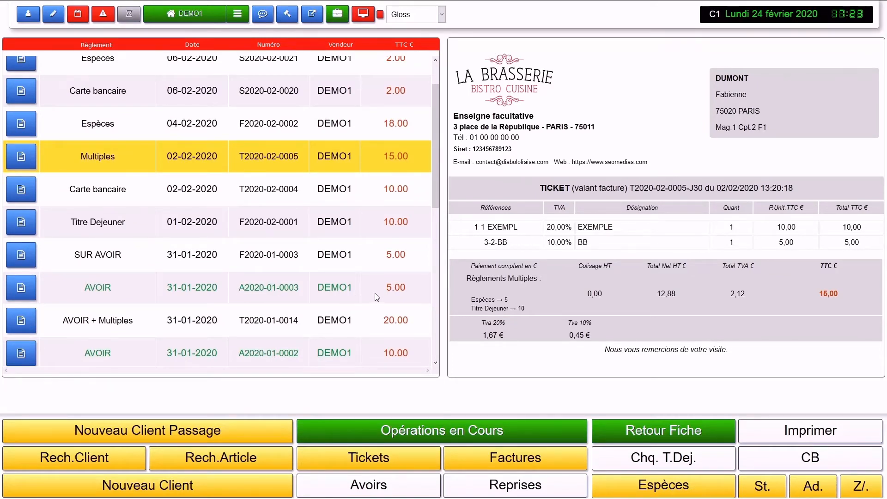
pyautogui.click(24, 288)
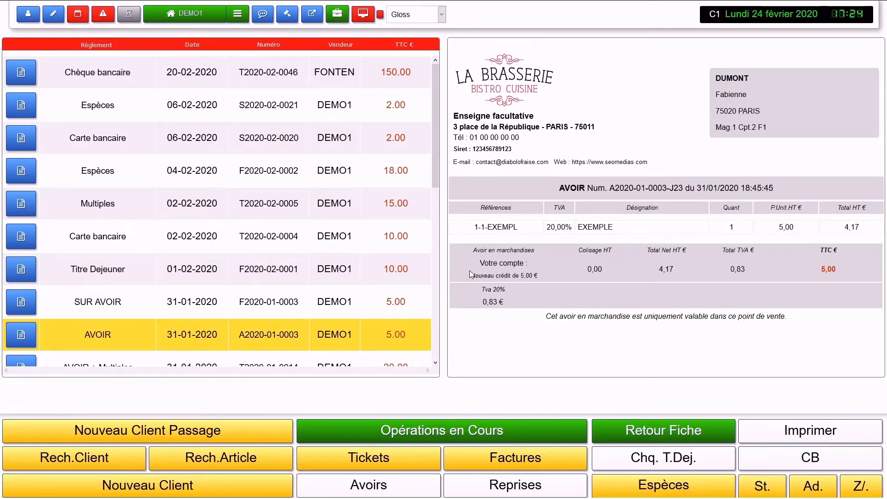
pyautogui.moveTo(470, 275); pyautogui.dragTo(543, 277)
pyautogui.scroll(-3, 216, 278)
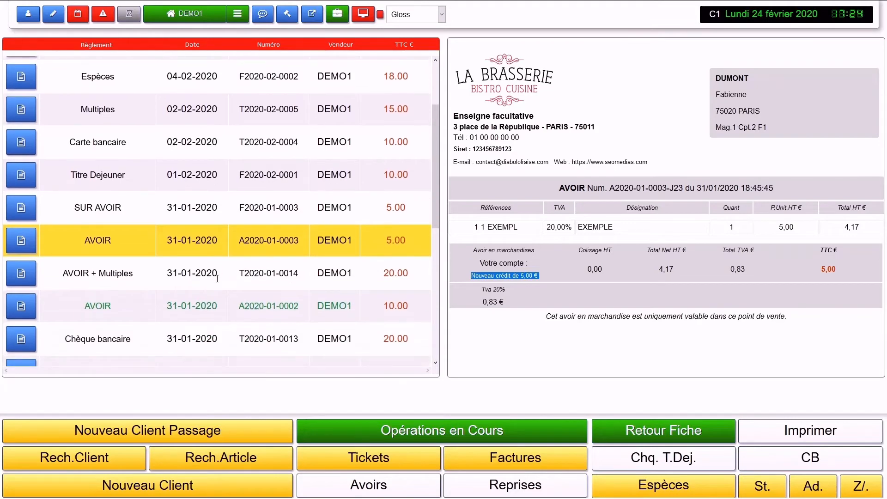
pyautogui.scroll(-3, 226, 301)
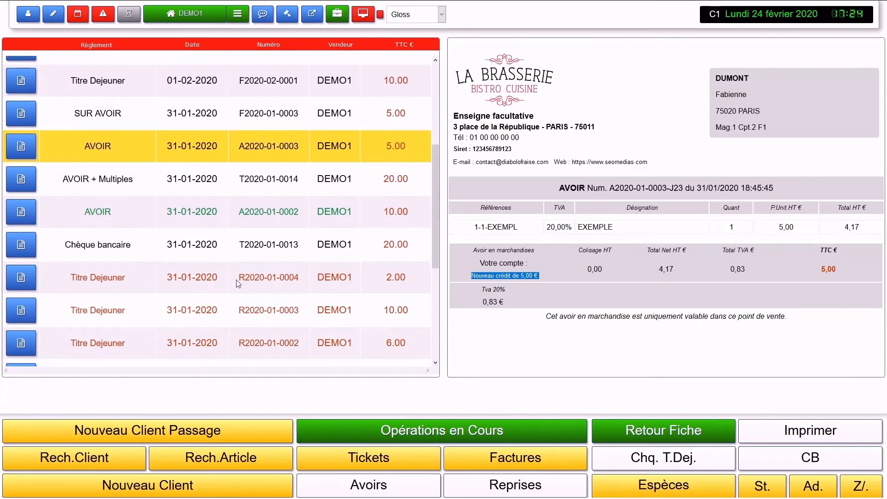
pyautogui.scroll(3, 238, 283)
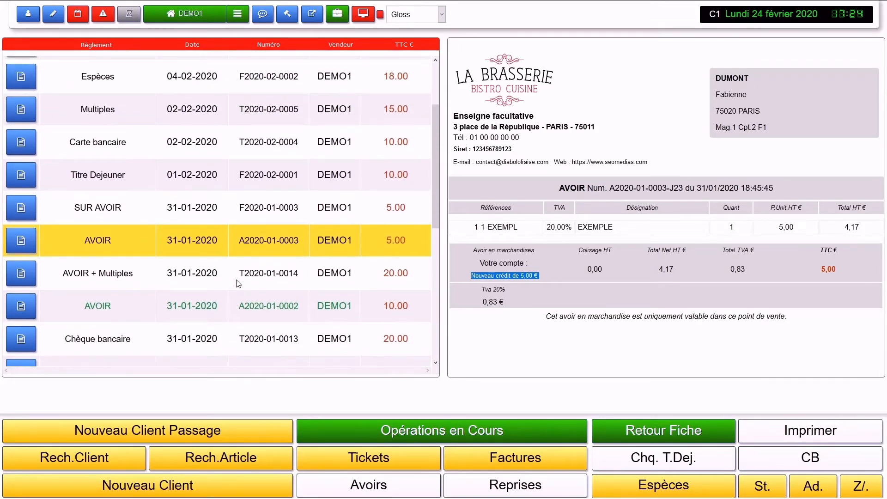
pyautogui.scroll(2, 236, 280)
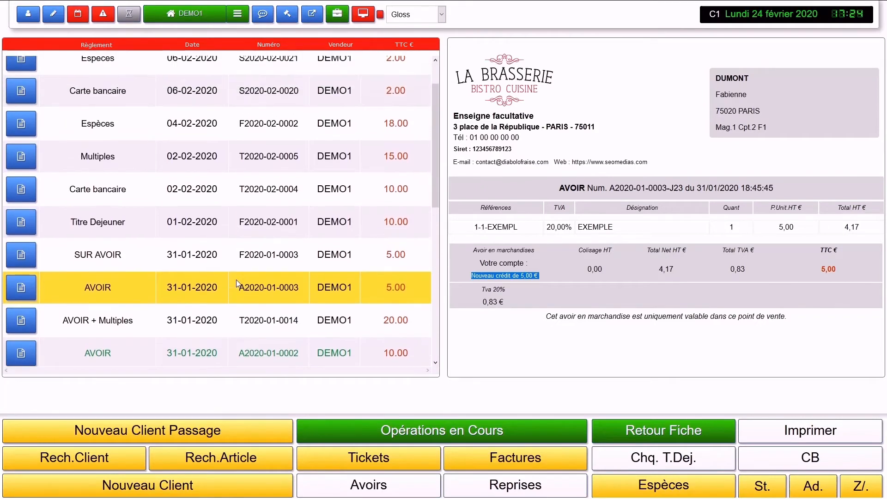
pyautogui.moveTo(123, 255); pyautogui.dragTo(70, 260)
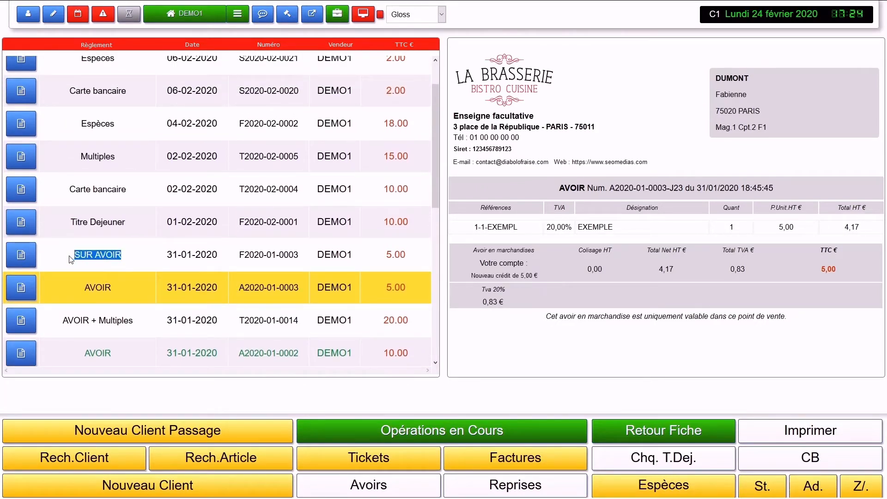
pyautogui.doubleClick(97, 288)
pyautogui.click(97, 270)
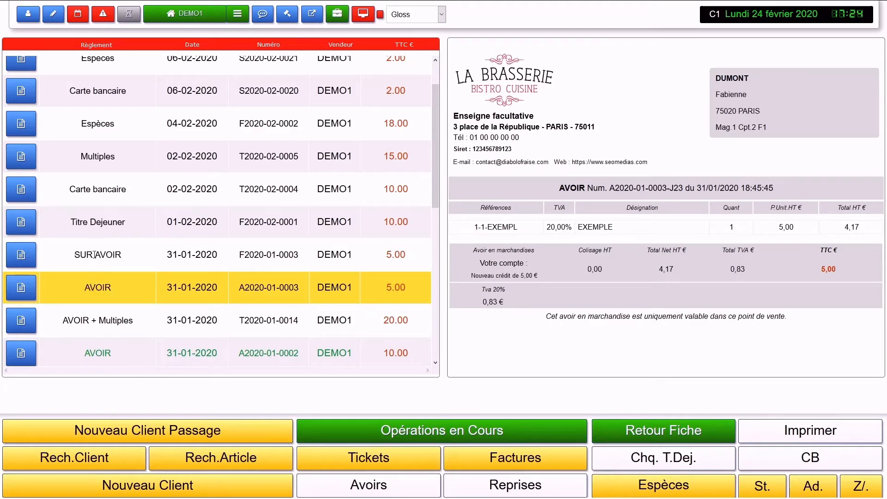
pyautogui.click(19, 254)
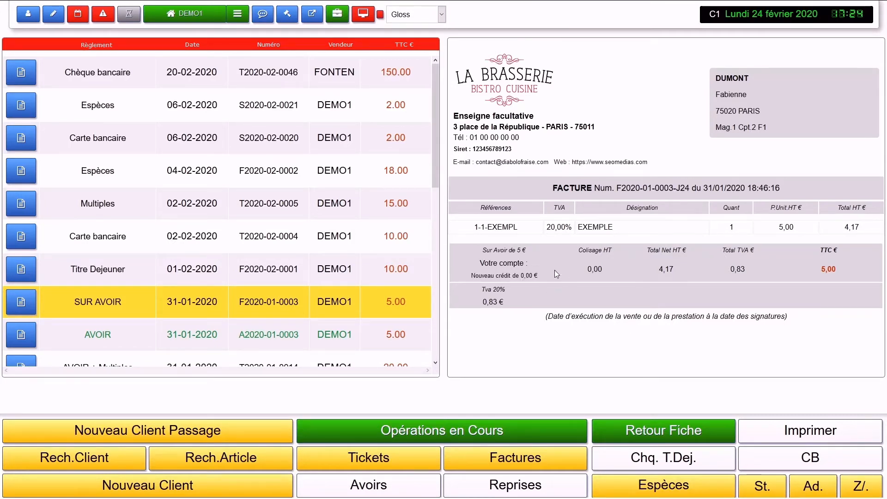
pyautogui.moveTo(544, 276); pyautogui.dragTo(476, 277)
pyautogui.click(492, 273)
pyautogui.click(609, 434)
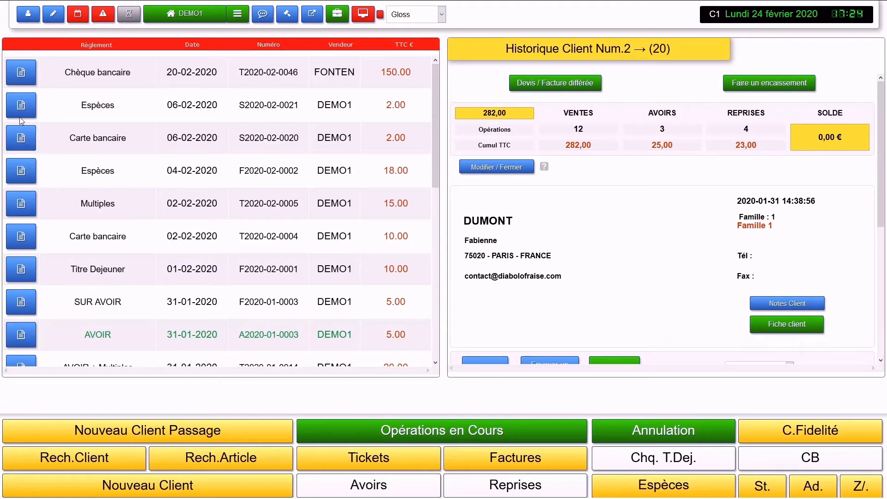
pyautogui.click(19, 74)
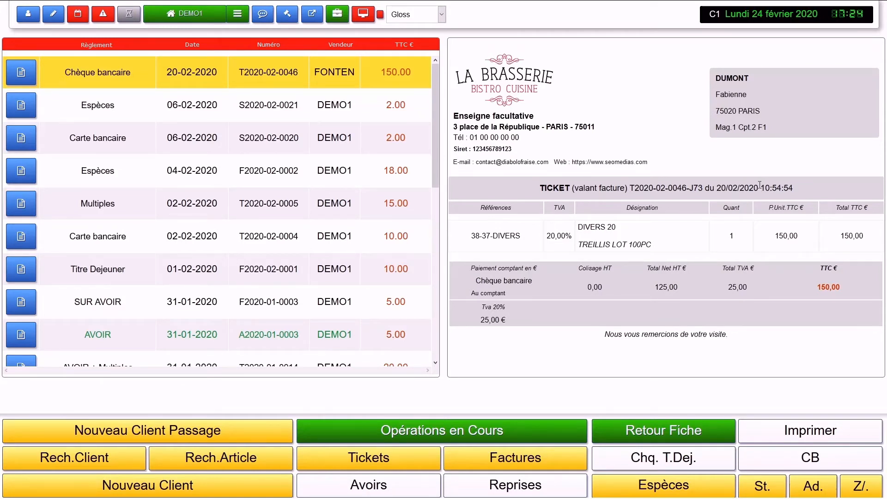
pyautogui.moveTo(760, 189); pyautogui.dragTo(781, 190)
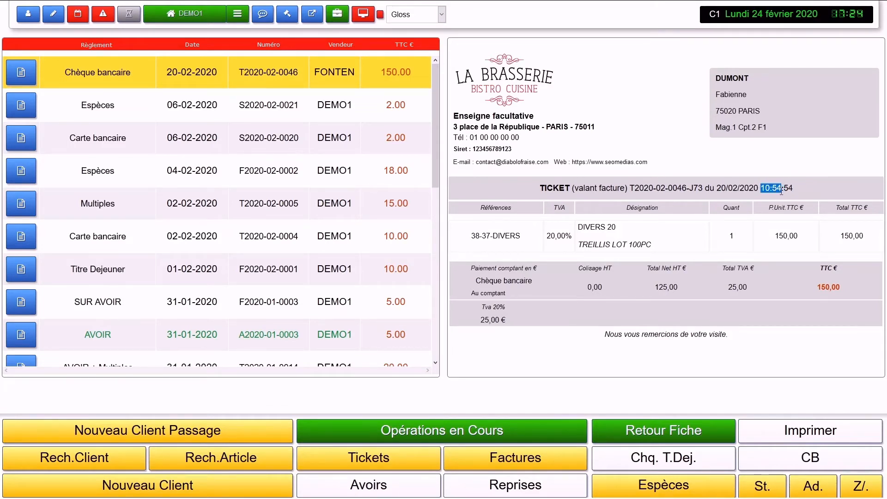
pyautogui.doubleClick(788, 188)
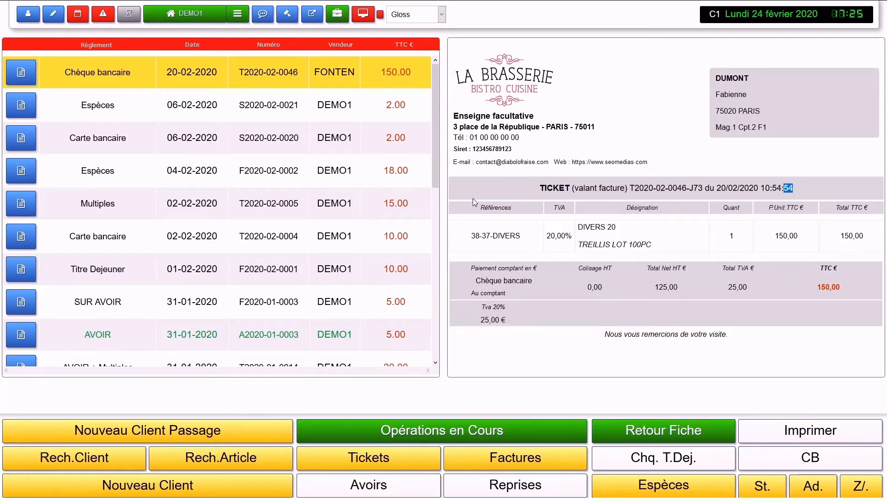
pyautogui.click(409, 182)
# Step: Return to client Num.2's history, highlight their e-mail address, and start a new e-mail to them
pyautogui.click(677, 431)
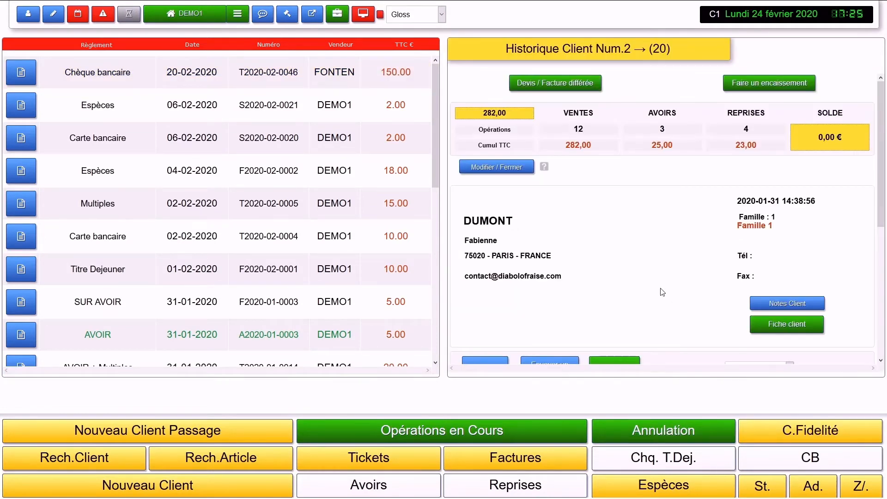
pyautogui.scroll(-4, 653, 297)
pyautogui.scroll(2, 653, 292)
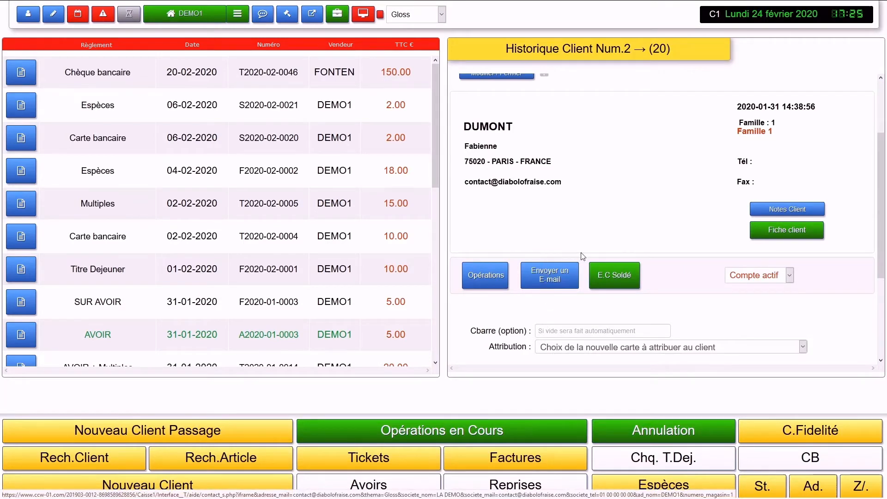
pyautogui.scroll(1, 656, 214)
pyautogui.scroll(-2, 655, 215)
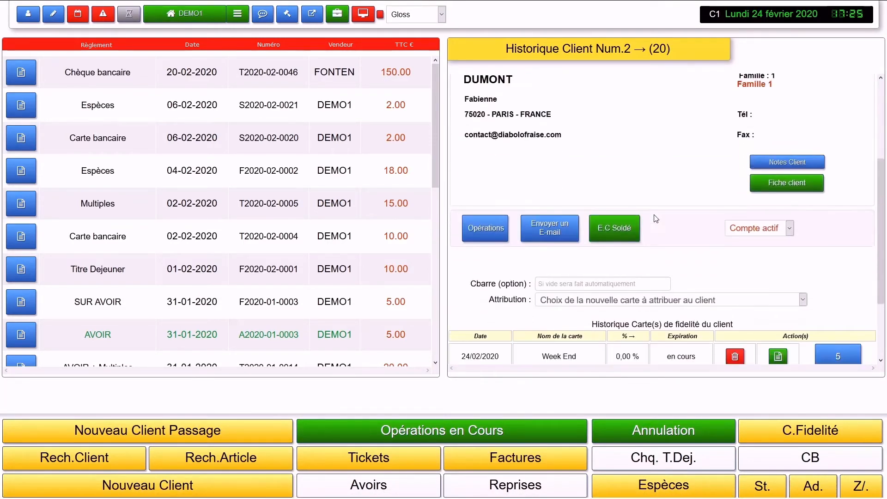
pyautogui.scroll(1, 653, 217)
pyautogui.moveTo(568, 184); pyautogui.dragTo(466, 191)
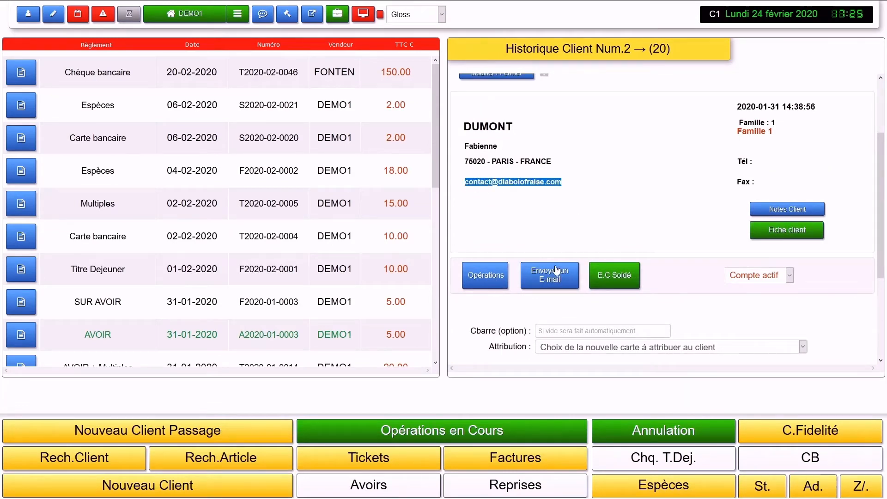
pyautogui.click(557, 275)
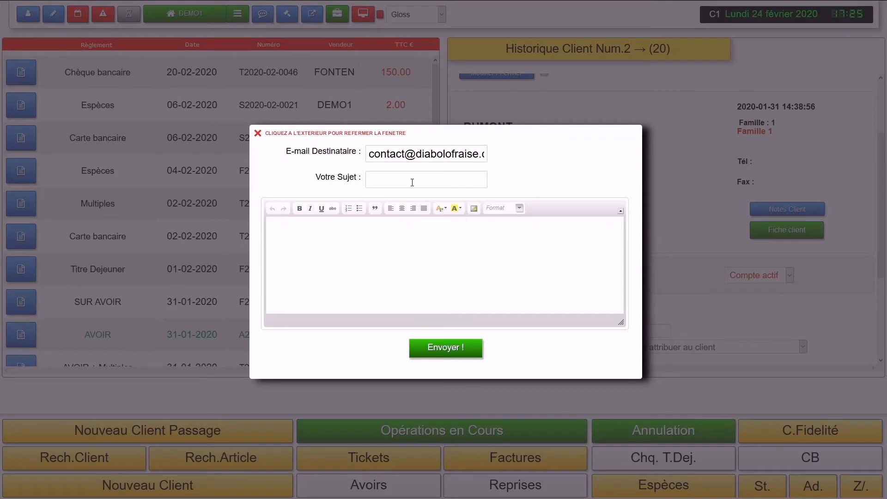
# Step: Try the e-mail's subject, message and image settings, cancel the image dialog, then close it unsent
pyautogui.click(412, 183)
pyautogui.click(414, 249)
pyautogui.click(474, 209)
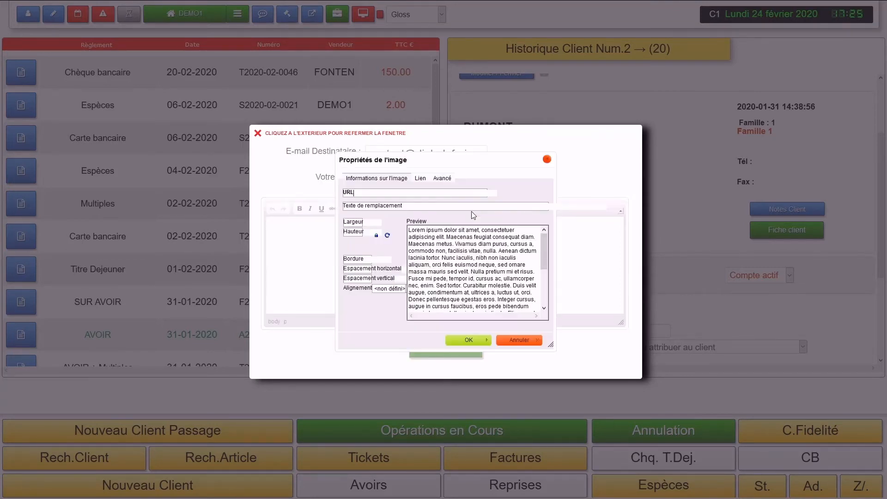
pyautogui.click(547, 160)
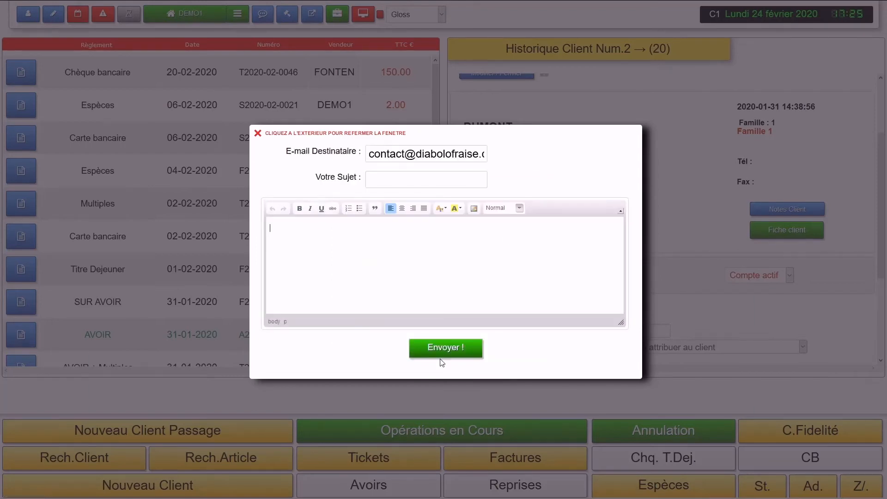
pyautogui.click(683, 188)
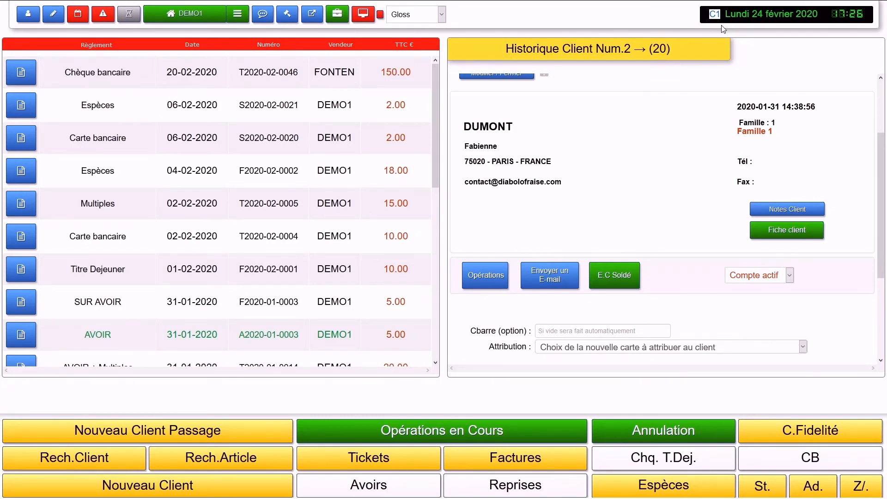
# Step: Leave client 2's history for the client and article search page
pyautogui.scroll(3, 647, 129)
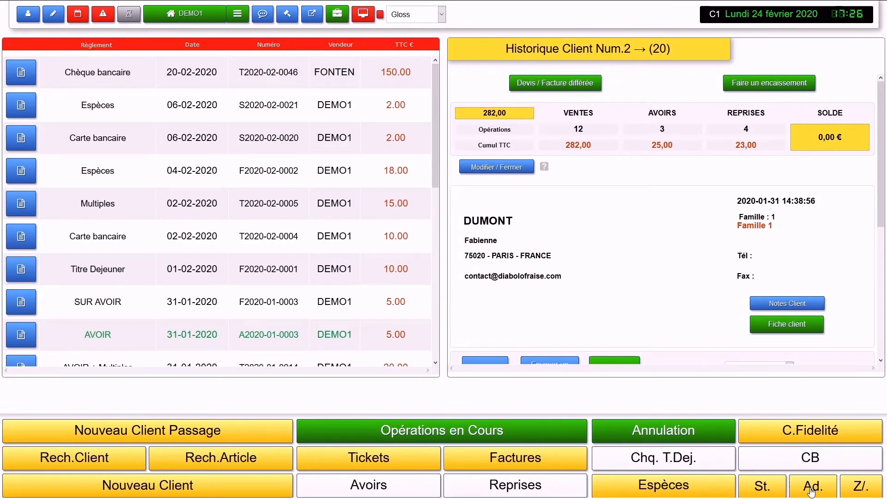
pyautogui.scroll(-2, 683, 340)
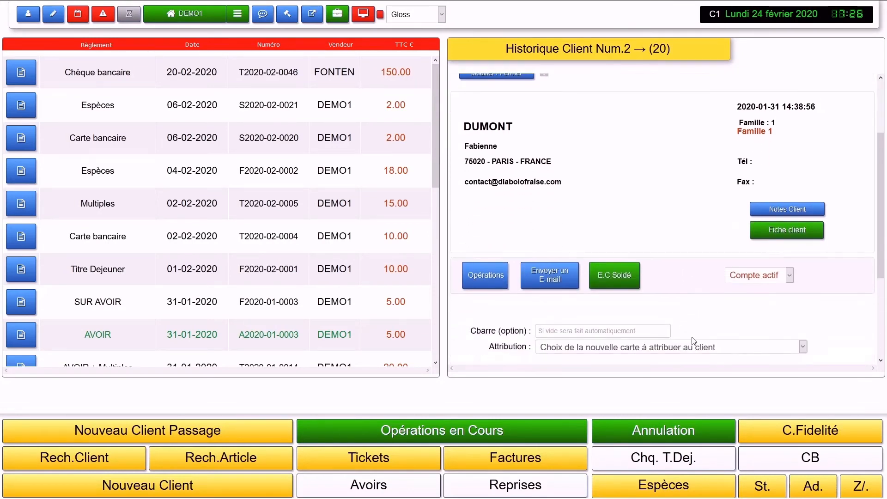
pyautogui.click(808, 489)
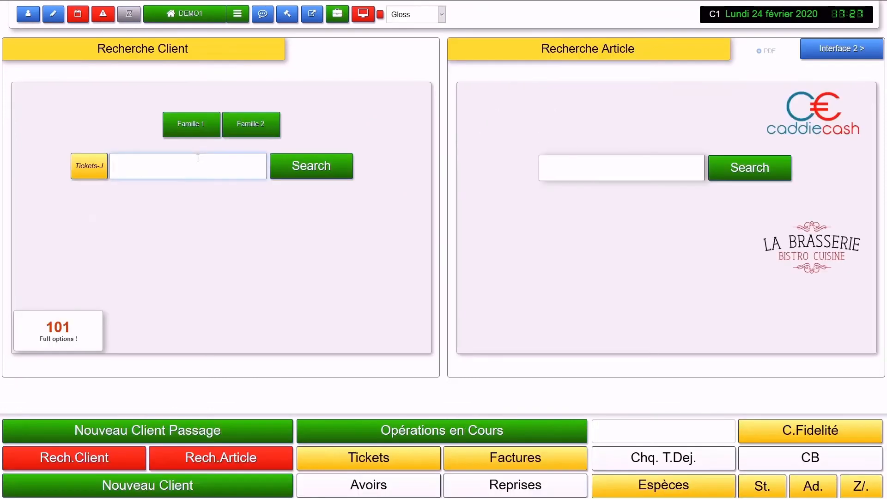
# Step: Search clients for 'DU' and open the Paris client's history
pyautogui.write('DU')
pyautogui.press('Return')
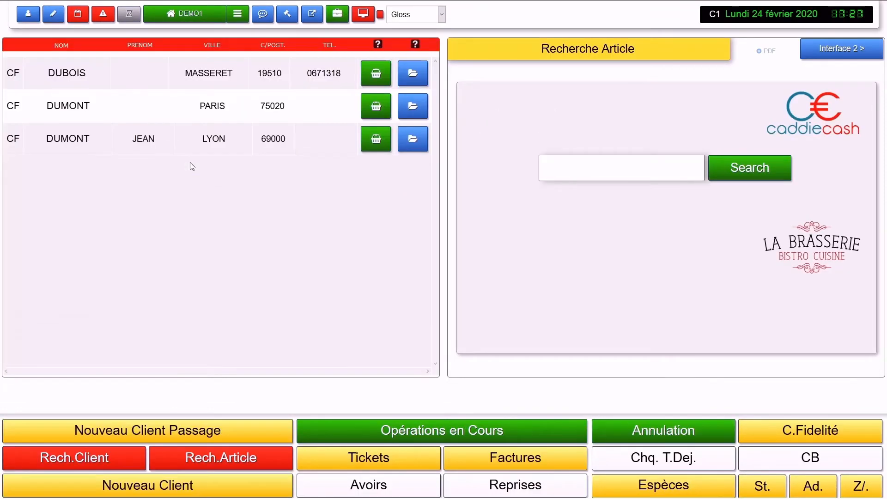
pyautogui.click(412, 107)
pyautogui.scroll(-3, 739, 310)
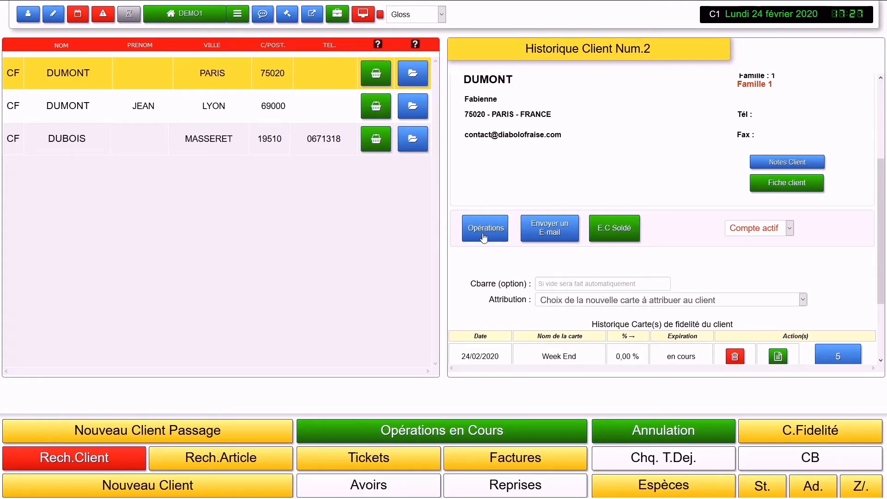
pyautogui.click(612, 233)
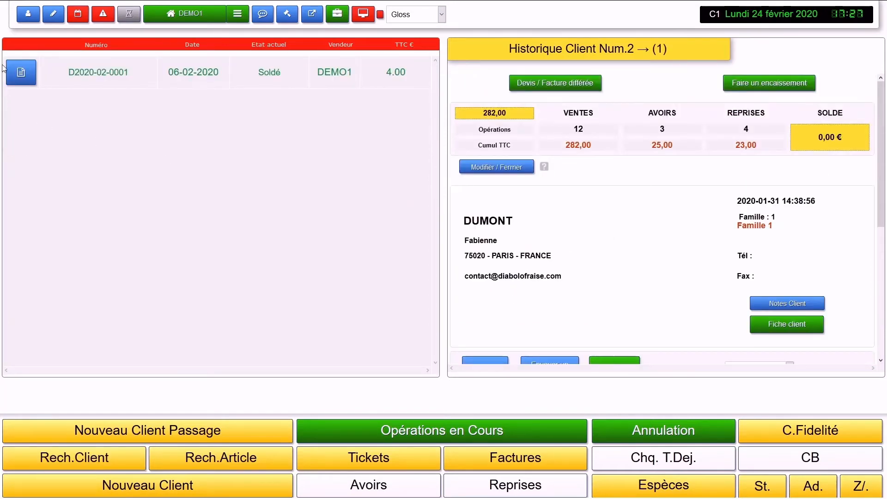
pyautogui.click(19, 72)
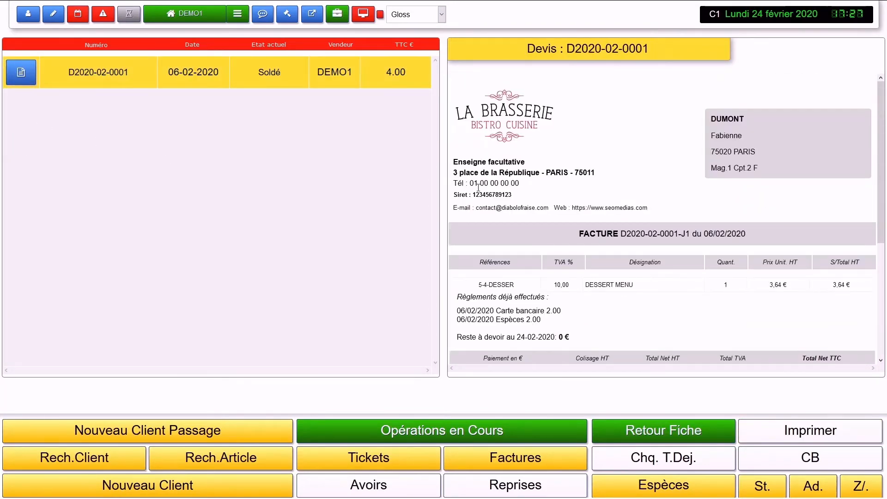
pyautogui.moveTo(559, 324); pyautogui.dragTo(454, 314)
pyautogui.scroll(-3, 650, 312)
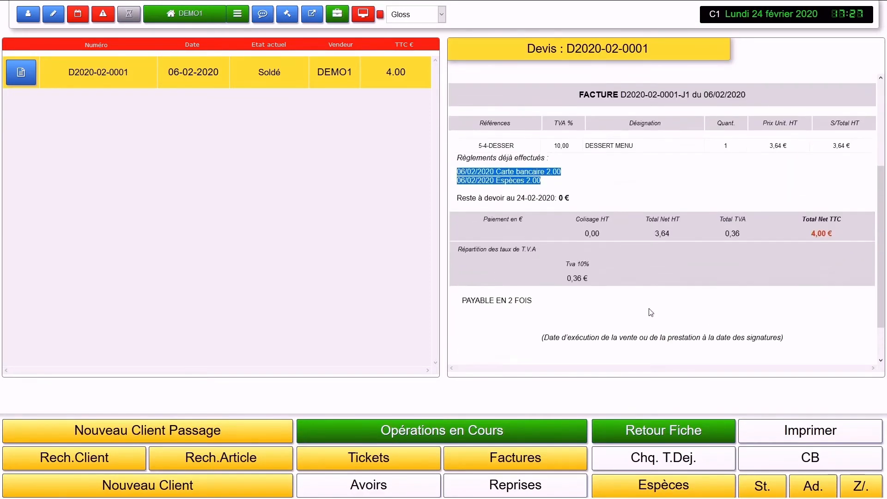
pyautogui.scroll(3, 648, 312)
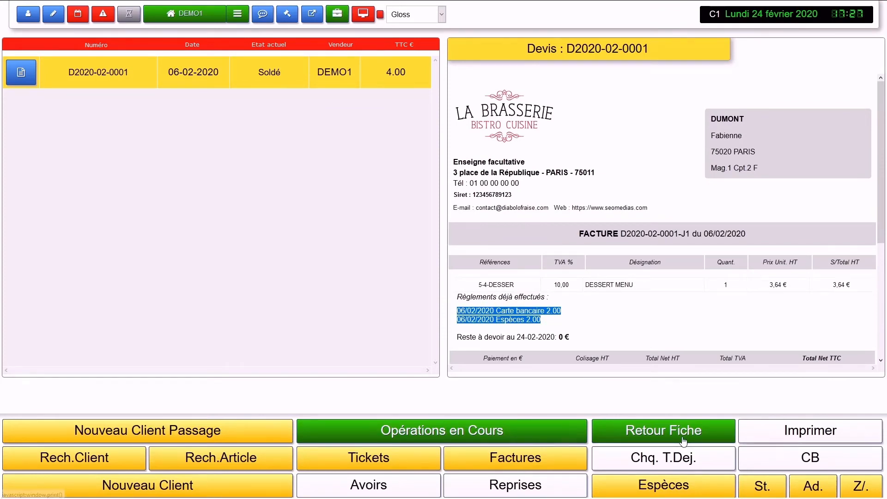
pyautogui.click(663, 431)
pyautogui.scroll(-5, 638, 276)
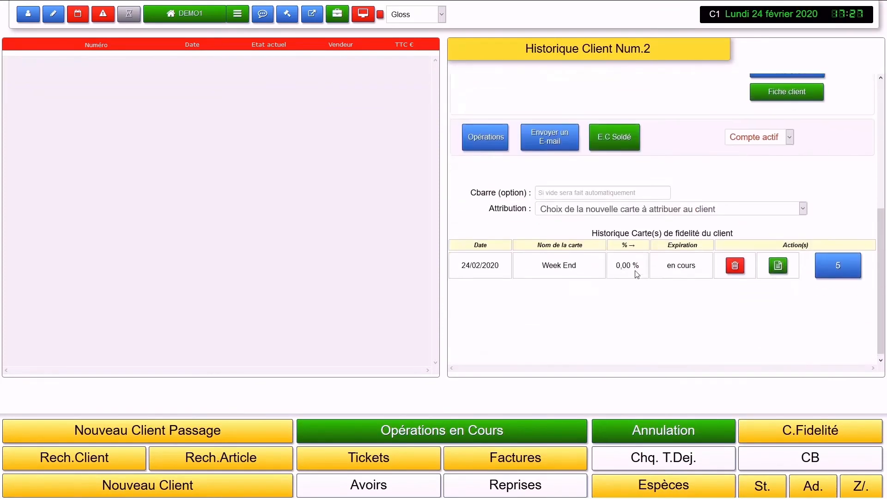
# Step: Switch client 2's account status from Compte actif to Compte bloqué
pyautogui.scroll(2, 638, 274)
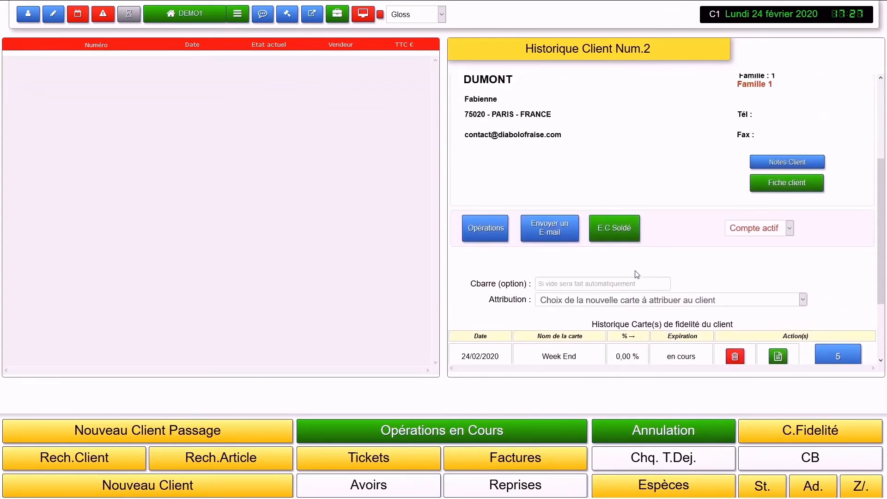
pyautogui.click(778, 232)
pyautogui.click(722, 233)
pyautogui.click(746, 231)
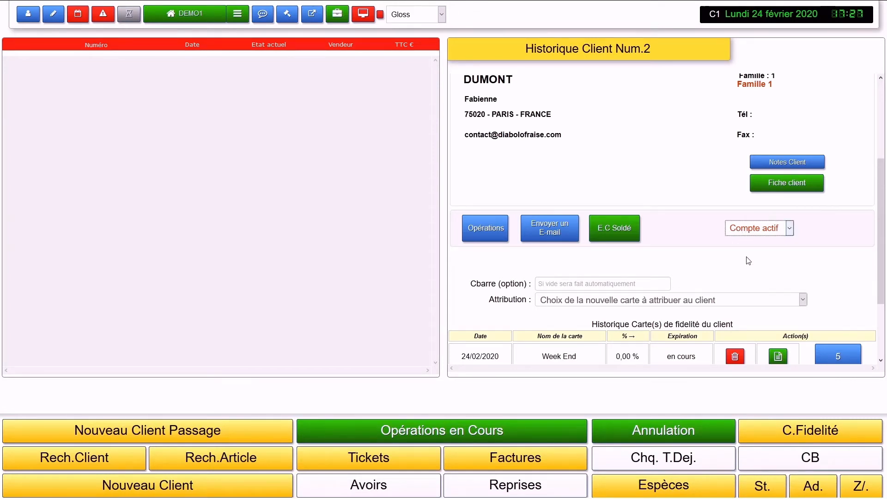
pyautogui.press('Down')
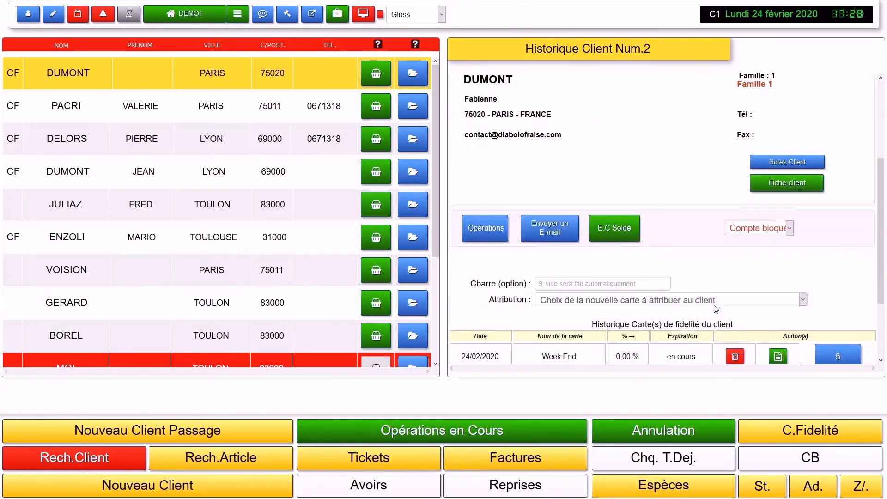
pyautogui.scroll(-3, 740, 287)
# Step: Go home, search clients for 'DU' and reopen the Paris client's history
pyautogui.click(181, 18)
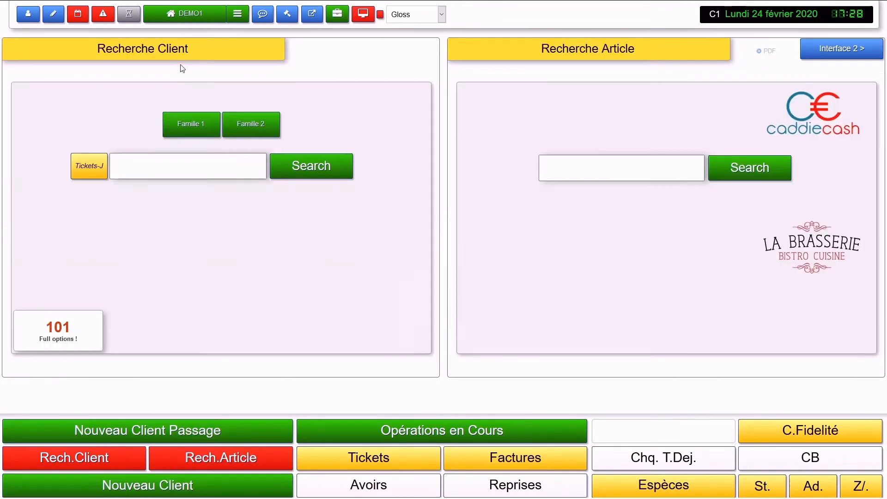
pyautogui.click(162, 175)
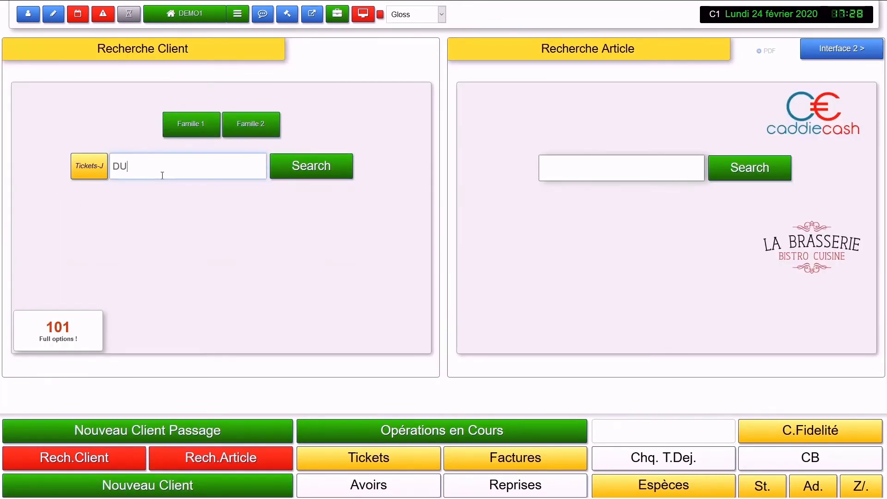
pyautogui.write('DU')
pyautogui.press('Return')
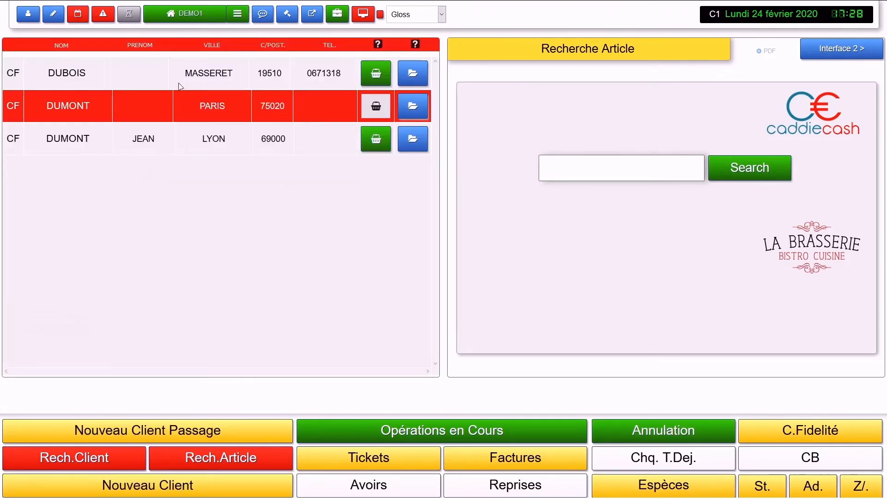
pyautogui.click(378, 114)
pyautogui.click(423, 114)
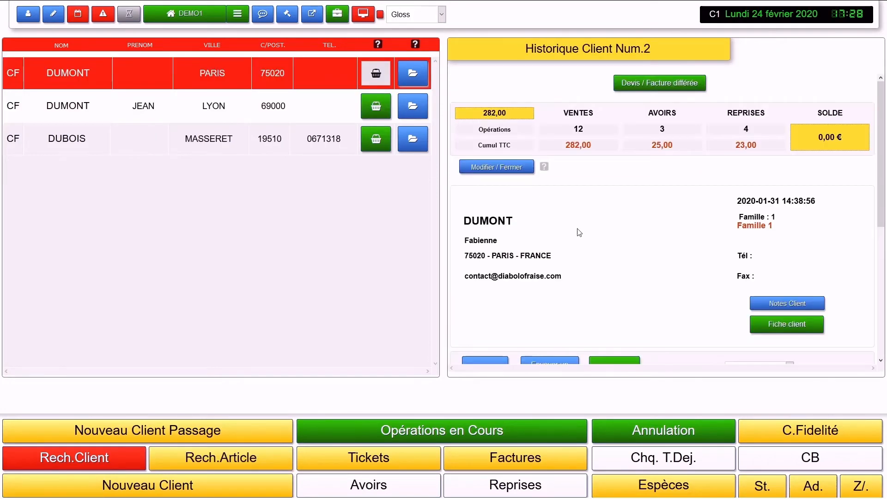
pyautogui.scroll(-3, 580, 232)
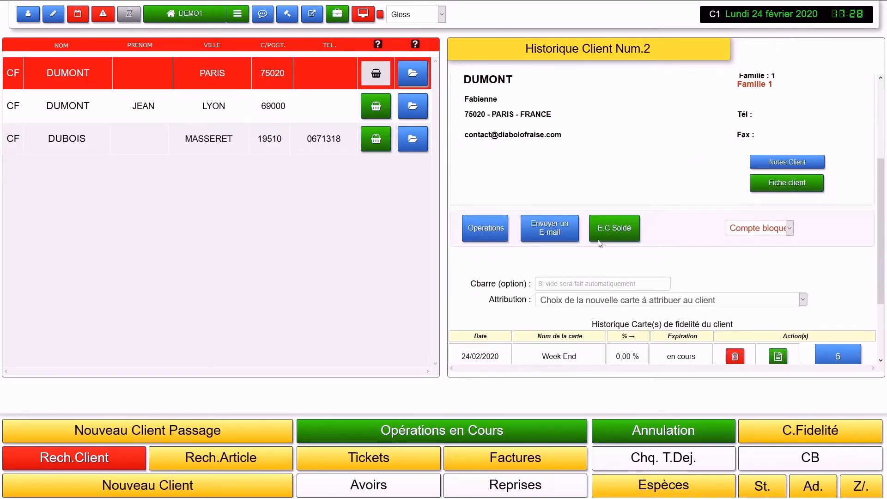
# Step: Change client 2's account status back to Compte actif
pyautogui.click(735, 251)
pyautogui.scroll(-4, 736, 252)
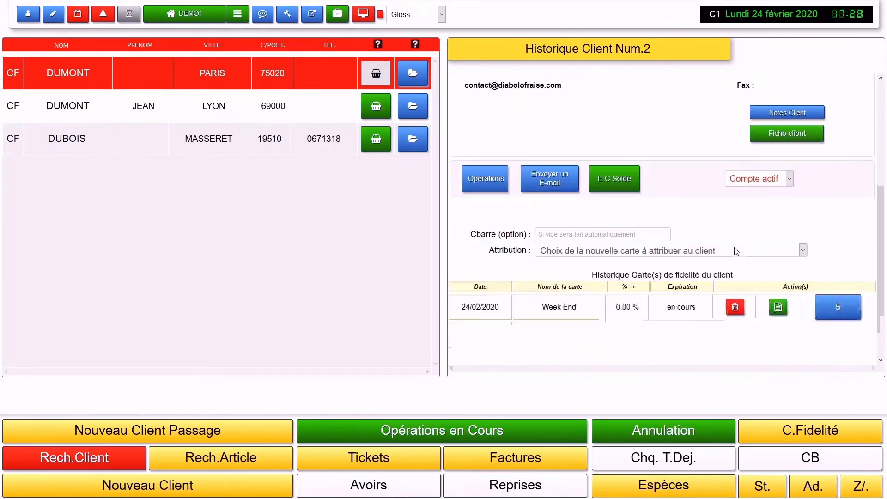
pyautogui.scroll(-1, 735, 250)
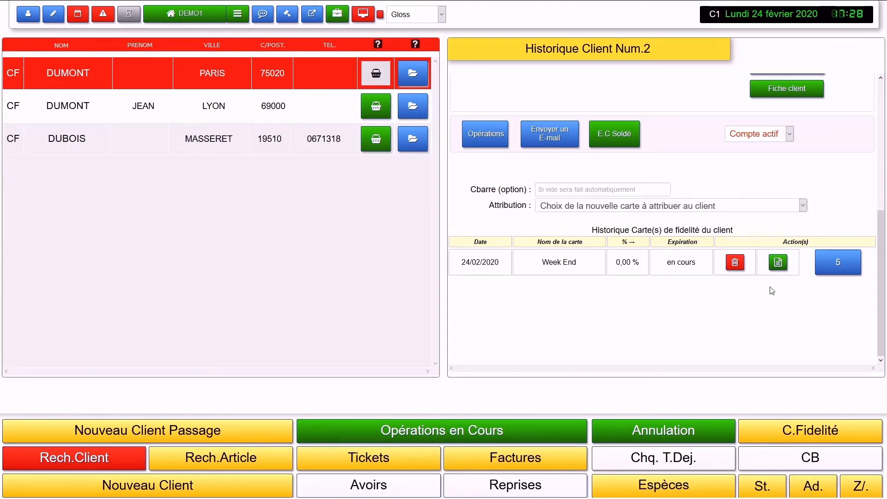
# Step: View Week End card Num 5 with its 0,00 % progression, then return home
pyautogui.click(778, 262)
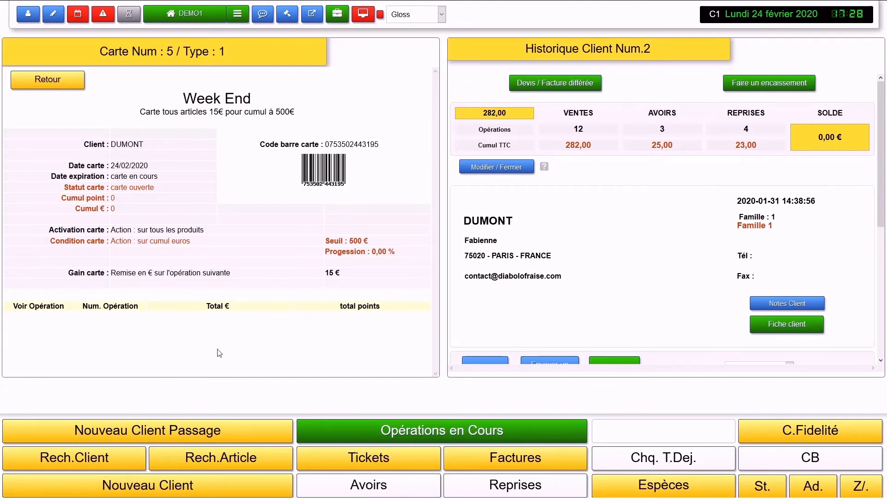
pyautogui.moveTo(397, 255); pyautogui.dragTo(372, 255)
pyautogui.click(95, 349)
pyautogui.scroll(-5, 572, 275)
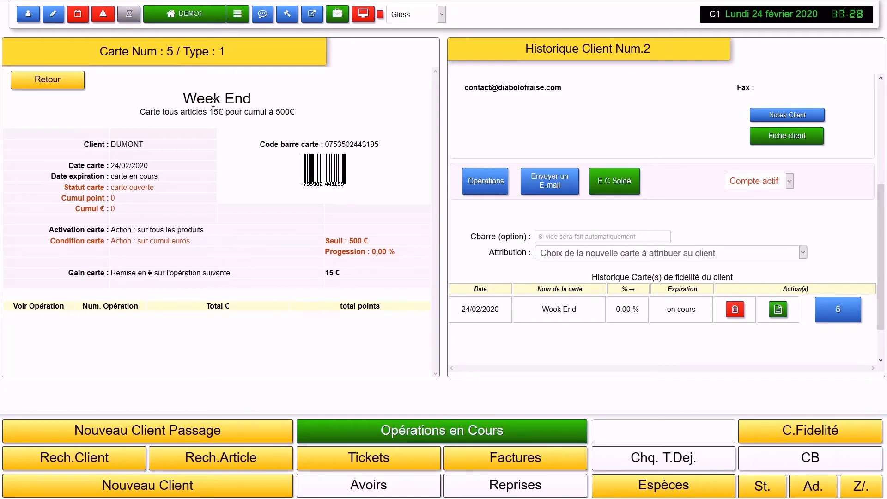
pyautogui.click(196, 16)
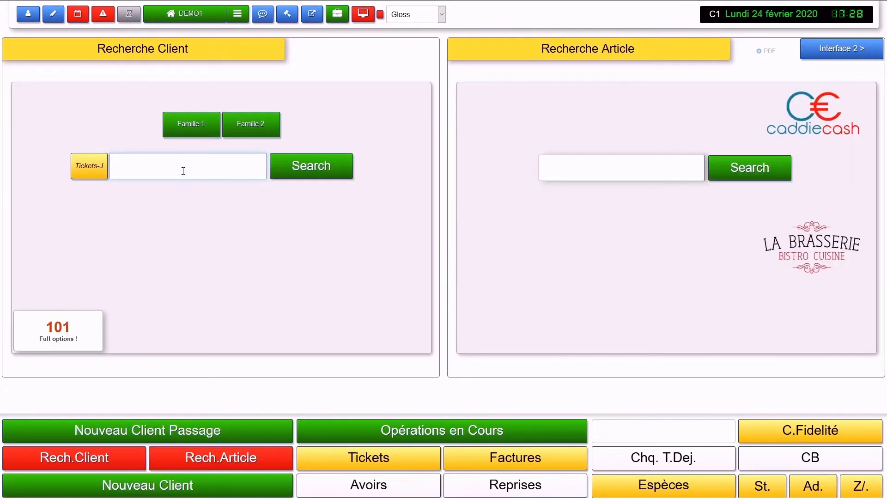
# Step: Search clients for 'DU', open the Lyon client's history and Week End card 1 details
pyautogui.write('DU')
pyautogui.press('Return')
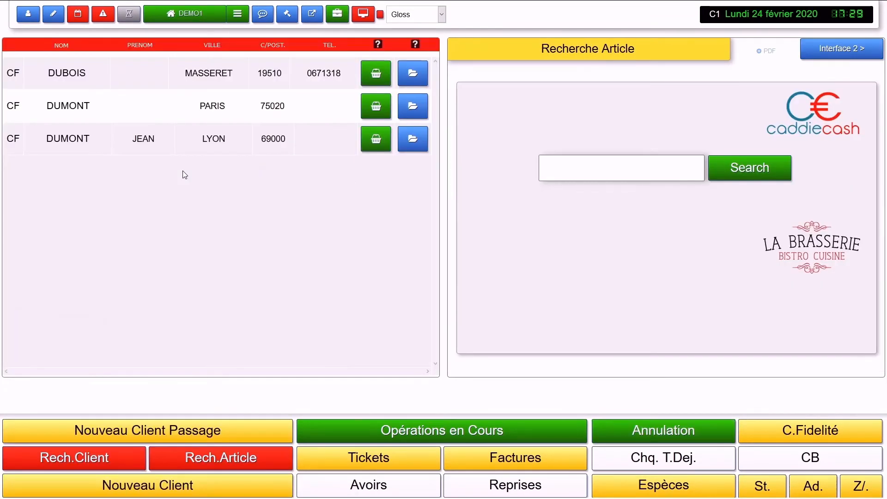
pyautogui.click(419, 142)
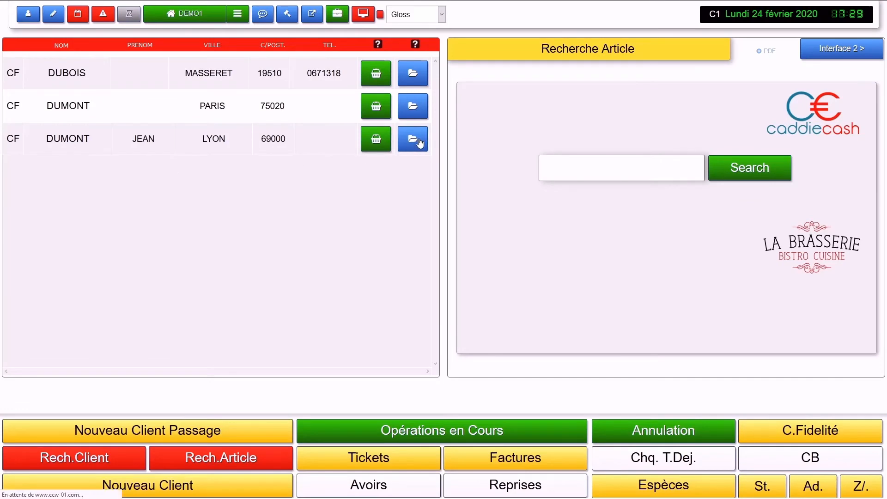
pyautogui.scroll(-4, 539, 178)
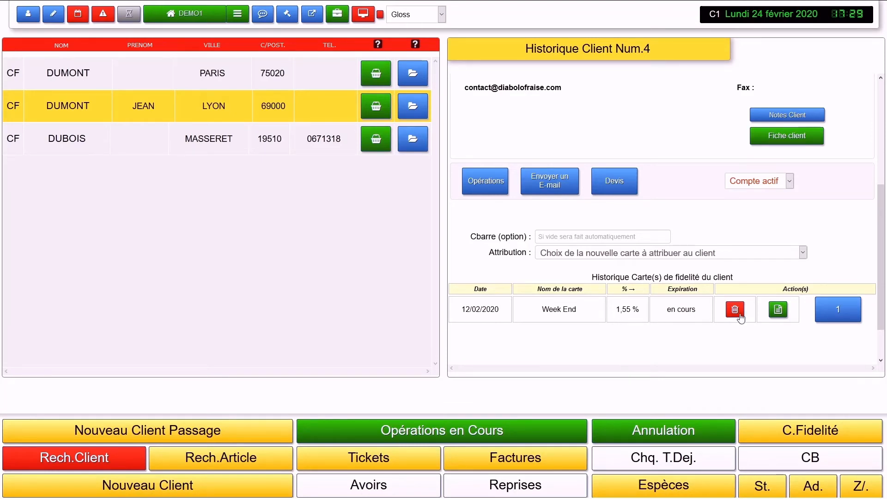
pyautogui.click(770, 314)
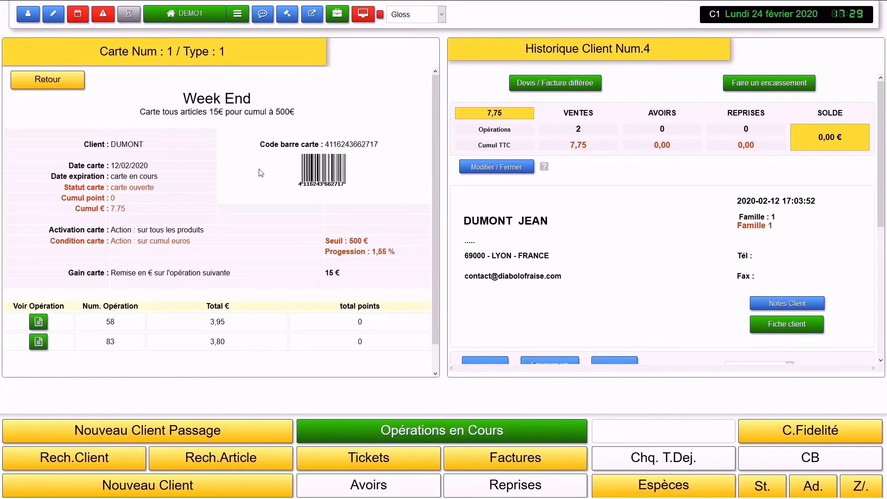
pyautogui.scroll(-1, 260, 173)
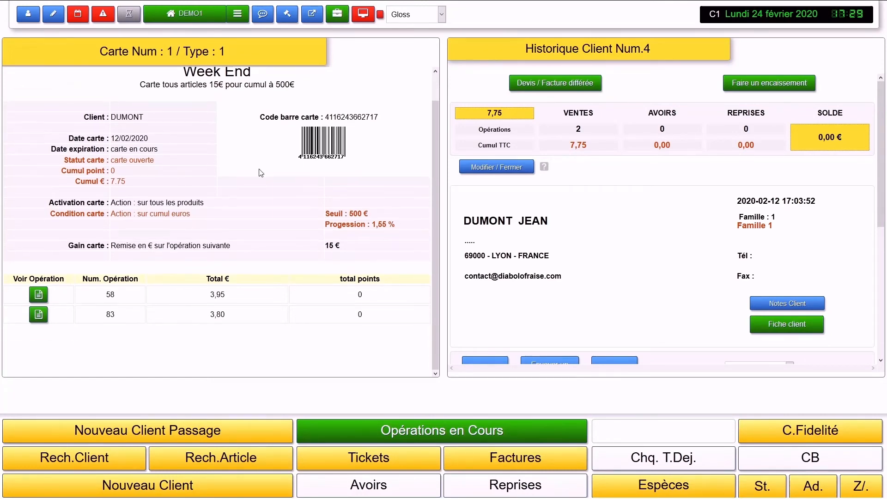
pyautogui.click(39, 315)
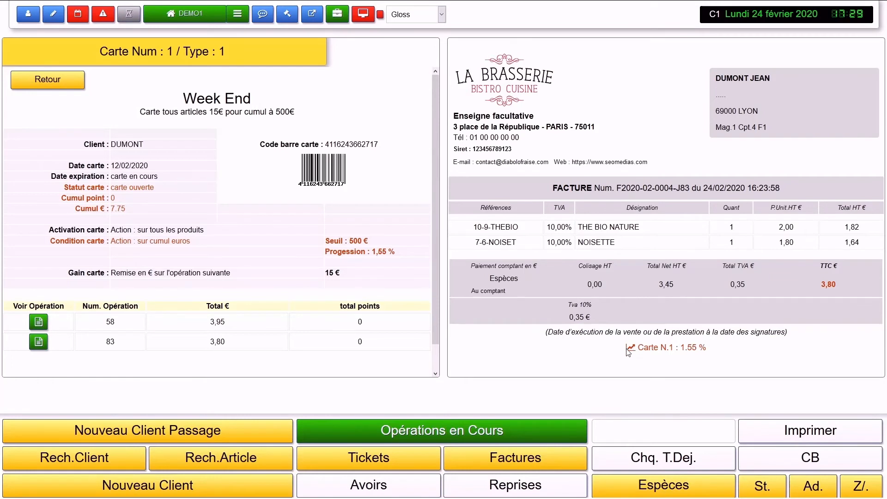
pyautogui.moveTo(628, 352); pyautogui.dragTo(720, 351)
pyautogui.click(723, 351)
pyautogui.tripleClick(622, 353)
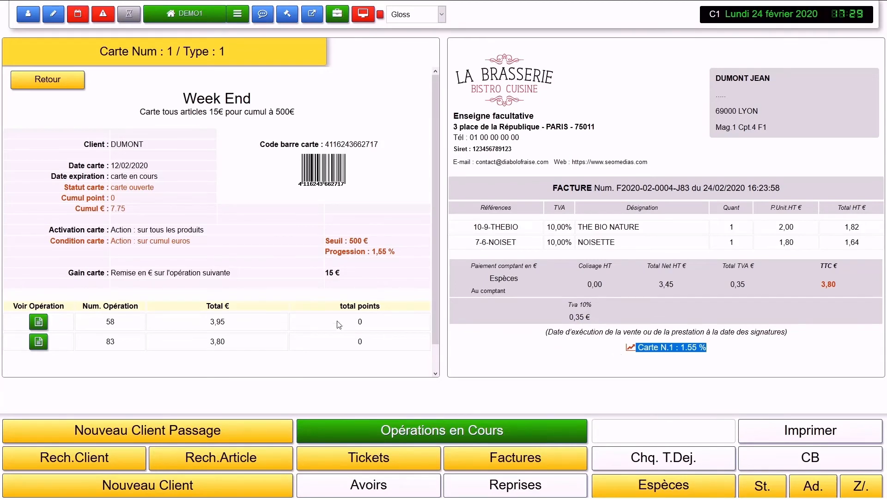
# Step: Resume client 12's pending 4,45 € ticket and change its client note to 'DDDDDDD'
pyautogui.click(444, 433)
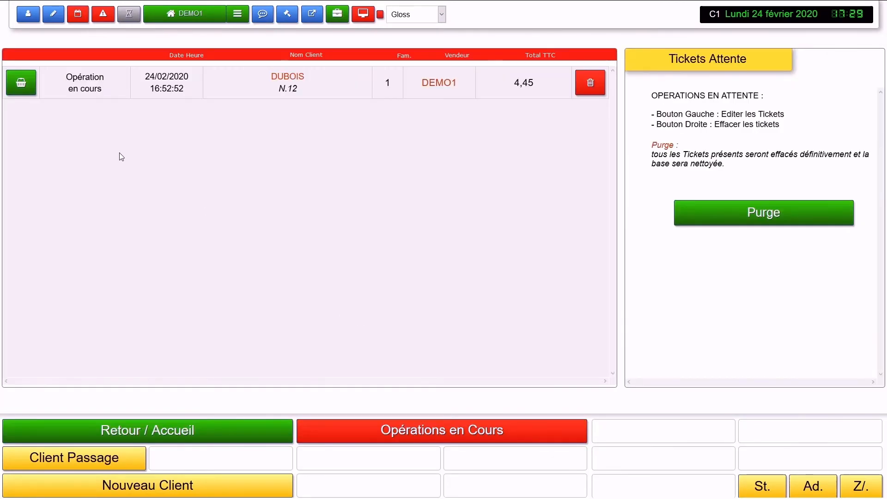
pyautogui.click(20, 81)
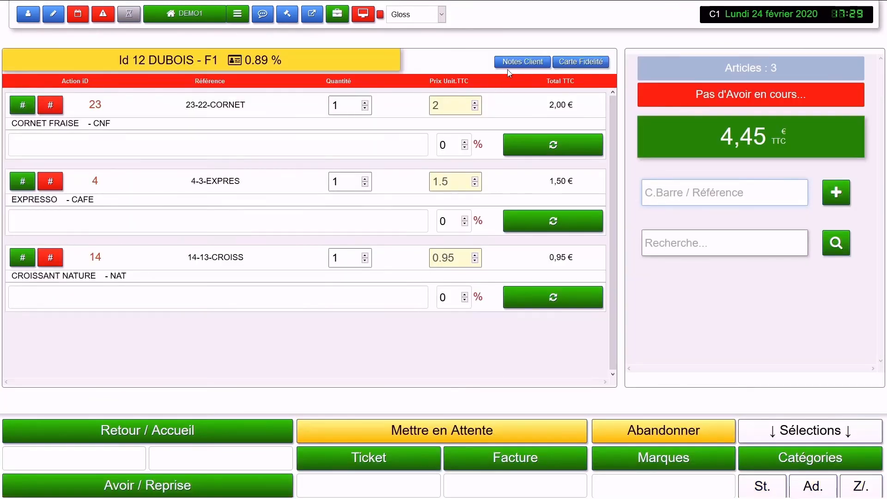
pyautogui.click(511, 63)
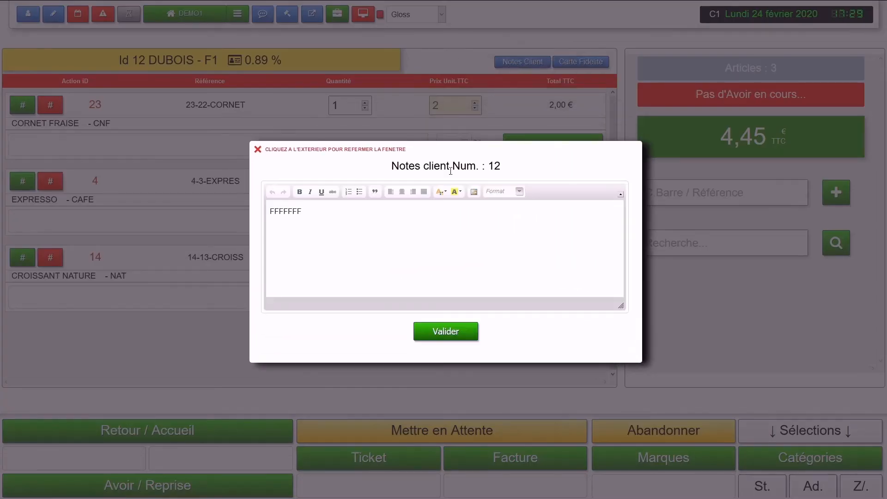
pyautogui.tripleClick(385, 214)
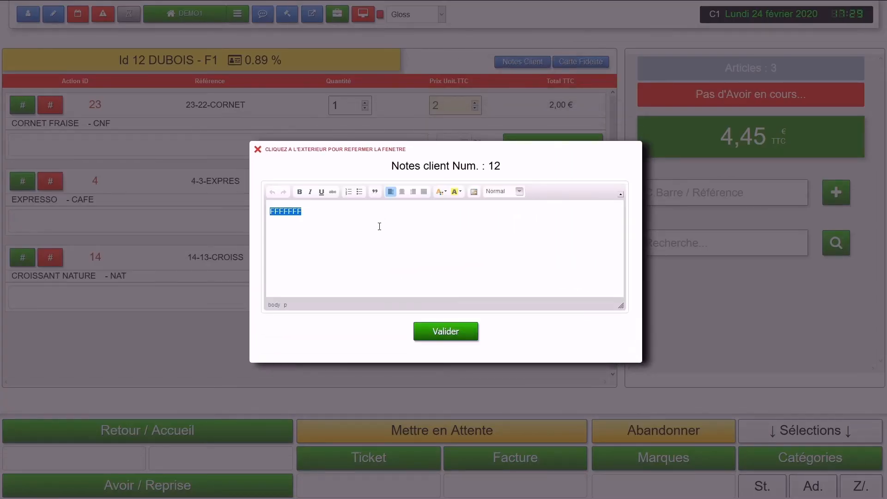
pyautogui.write('DDDDDDD')
pyautogui.click(436, 336)
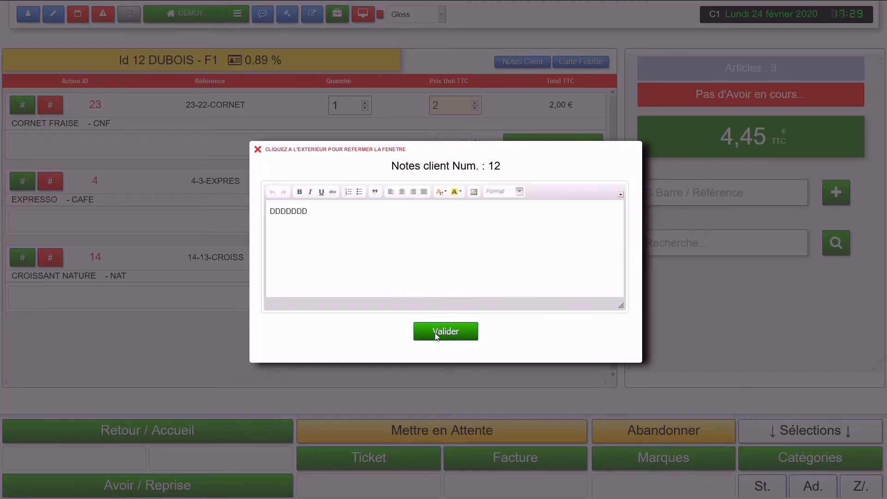
pyautogui.click(806, 331)
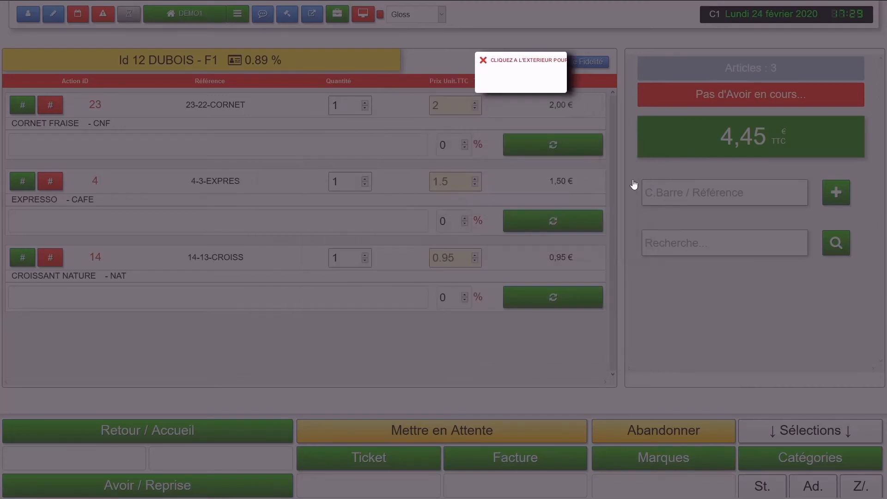
# Step: Check the client's loyalty card, then return to the home search screen
pyautogui.click(575, 62)
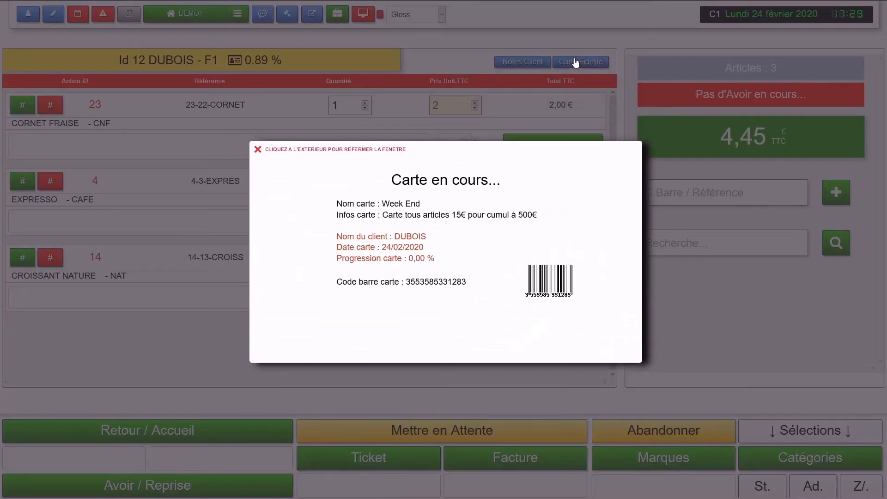
pyautogui.click(587, 129)
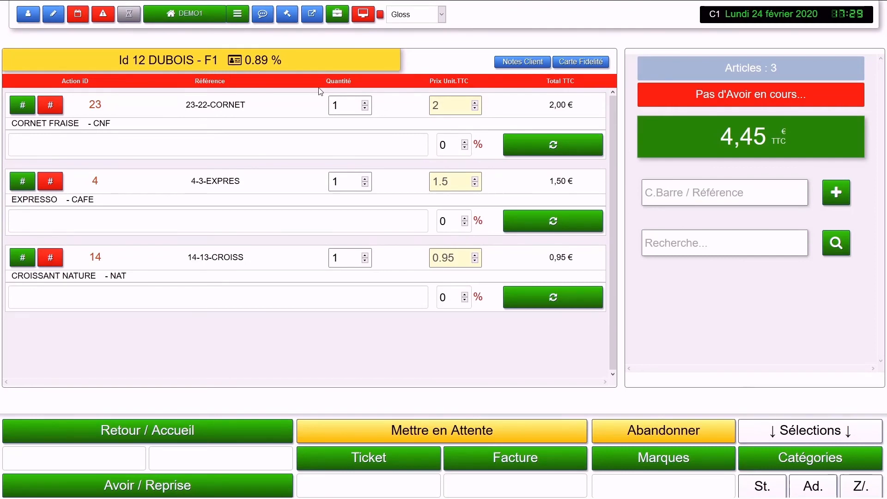
pyautogui.click(174, 17)
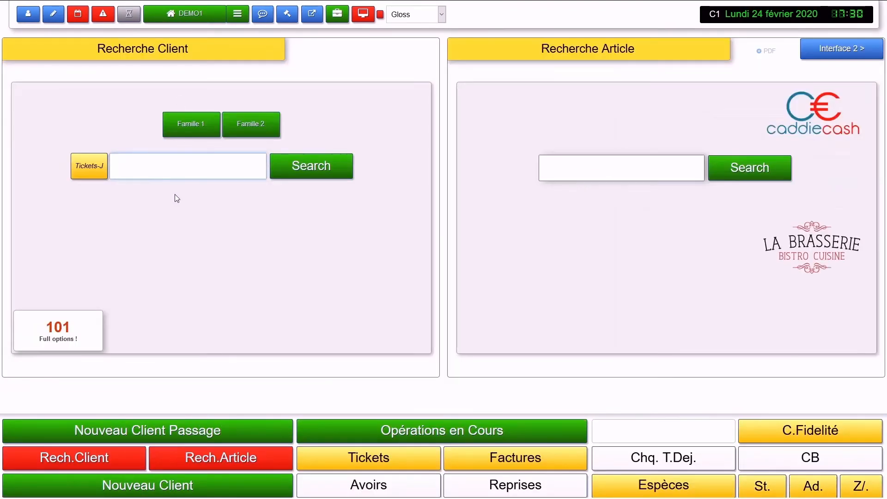
# Step: Search clients for 'MASS', start a sale for client 13, and check notes and loyalty card
pyautogui.write('MASS')
pyautogui.press('Return')
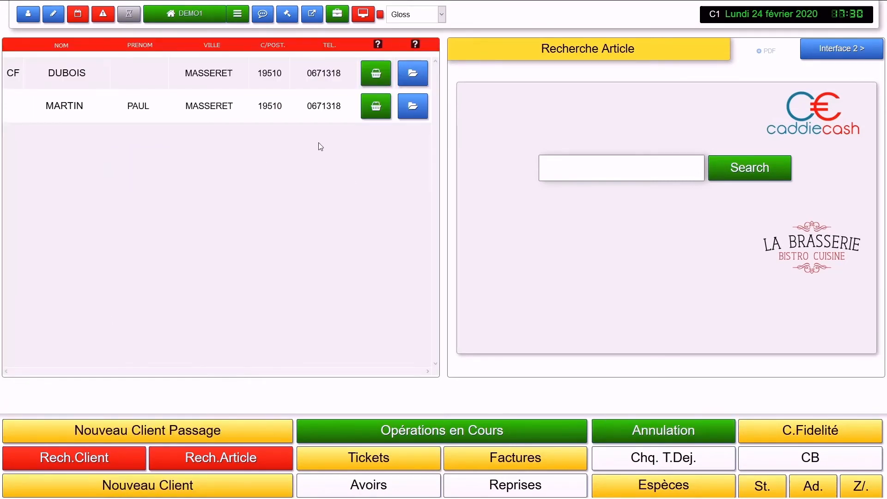
pyautogui.click(376, 103)
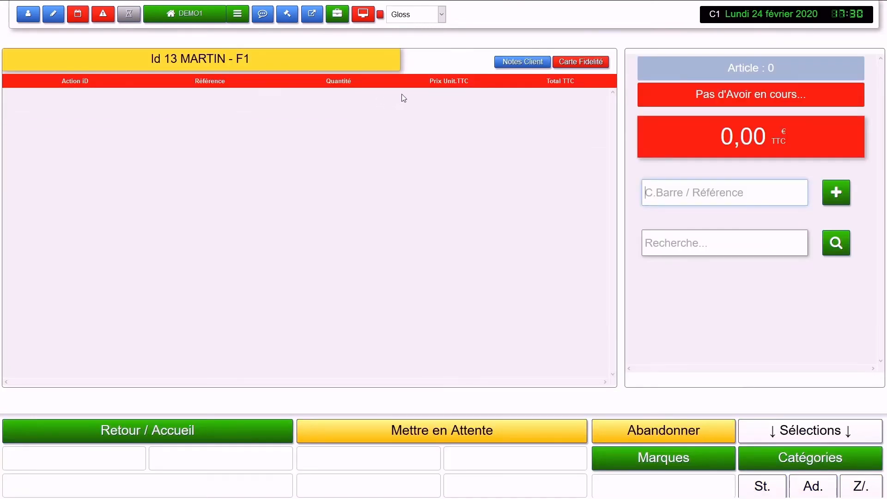
pyautogui.click(527, 62)
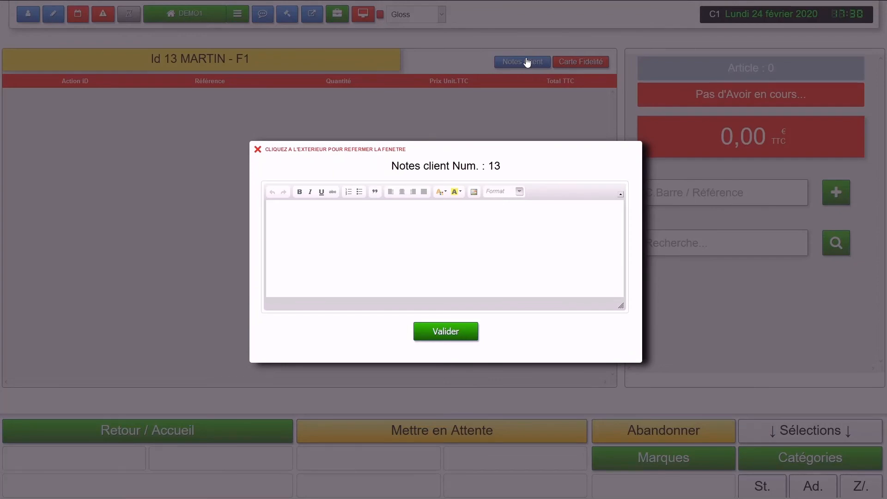
pyautogui.click(527, 61)
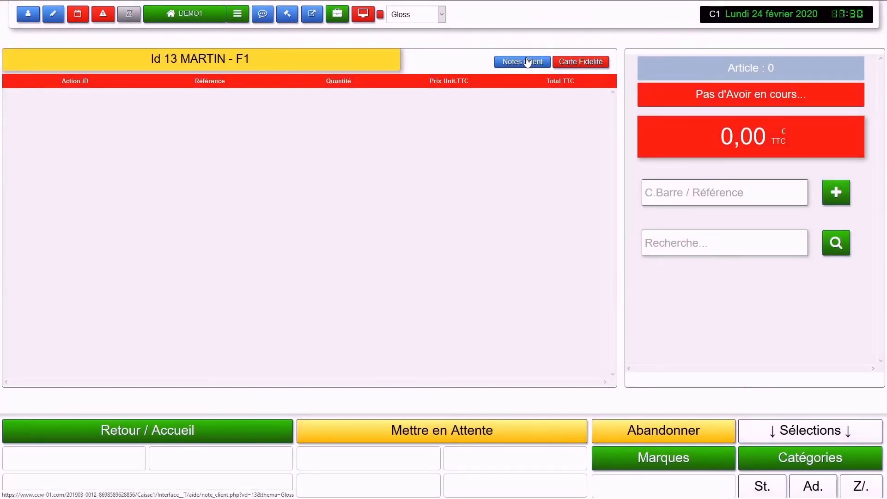
pyautogui.click(592, 65)
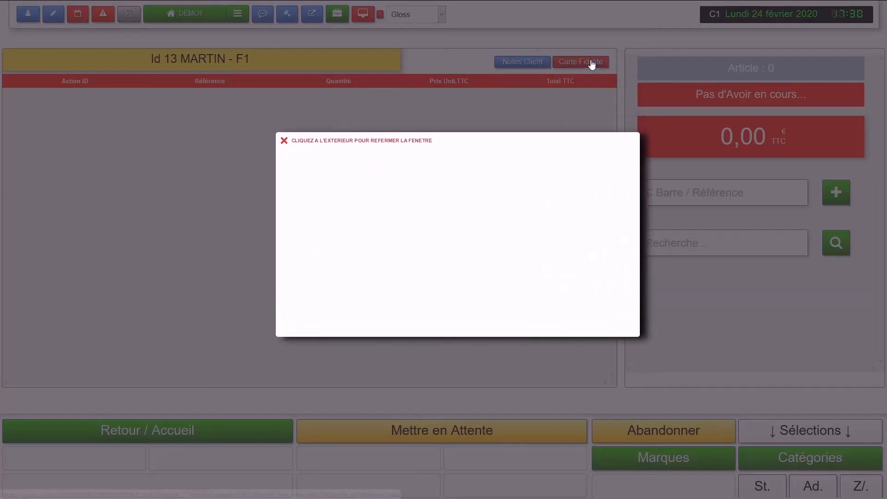
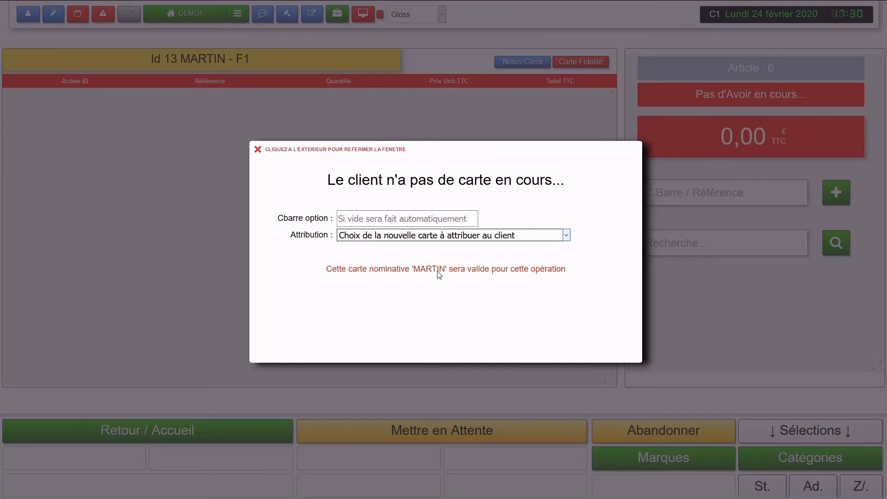
# Step: Attribute the '1 - Week End' card (15€ off at 500€ cumulative) to MARTIN, then close the card window
pyautogui.click(389, 219)
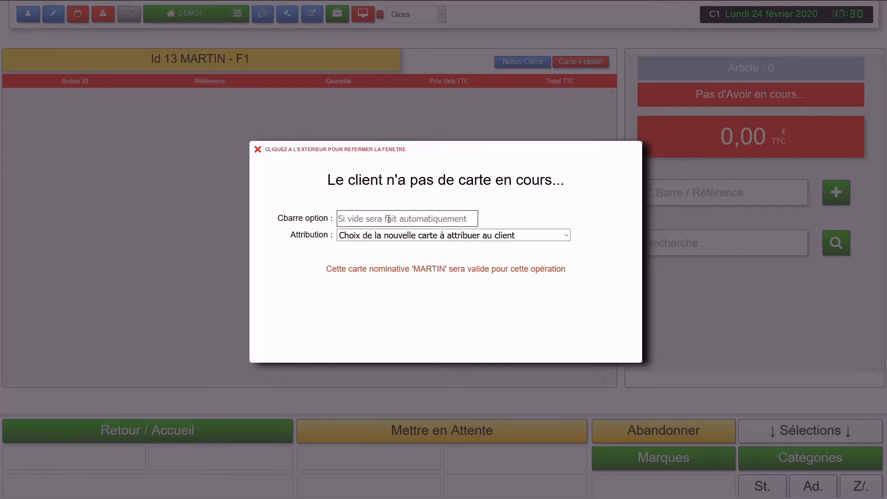
pyautogui.press('Tab')
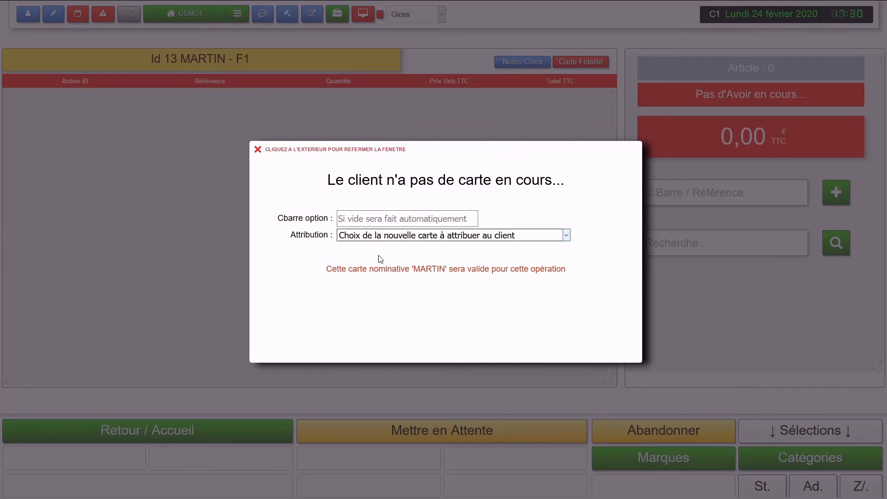
pyautogui.press('Down')
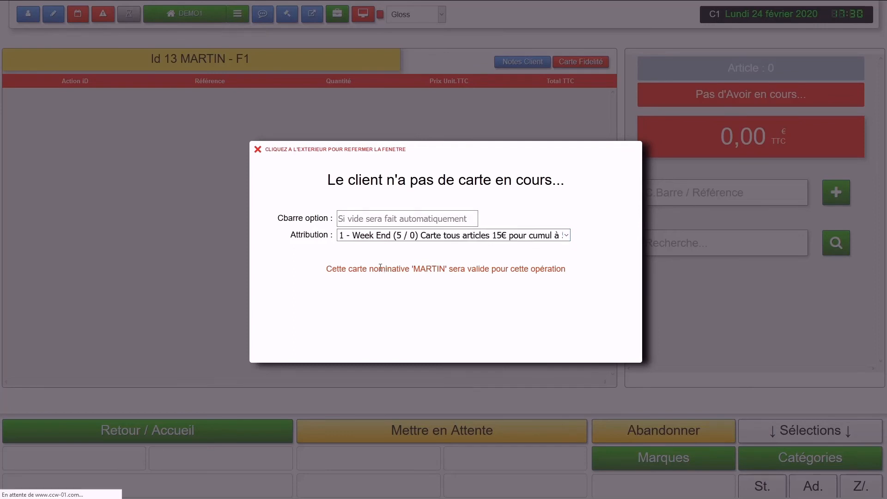
pyautogui.doubleClick(440, 283)
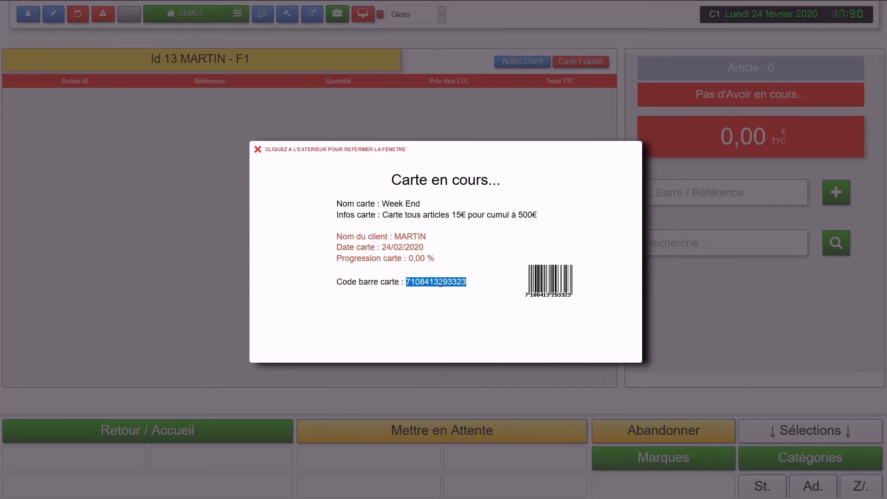
pyautogui.click(433, 330)
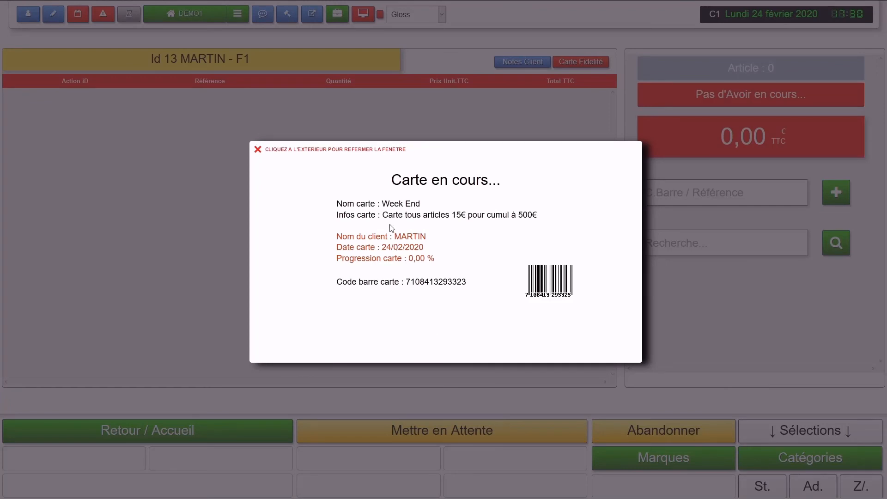
pyautogui.moveTo(459, 214); pyautogui.dragTo(534, 217)
pyautogui.click(56, 154)
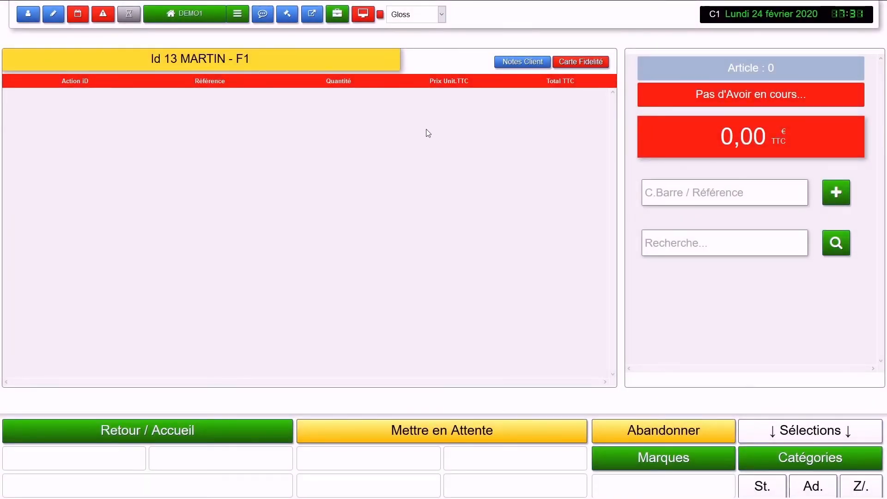
# Step: Reopen MARTIN's pending ticket from operations in progress, showing 0 % card progress
pyautogui.click(192, 431)
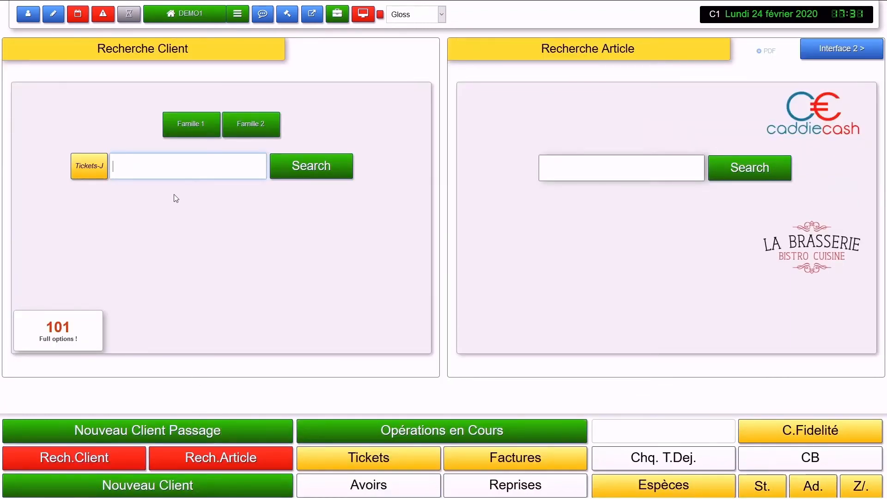
pyautogui.click(472, 428)
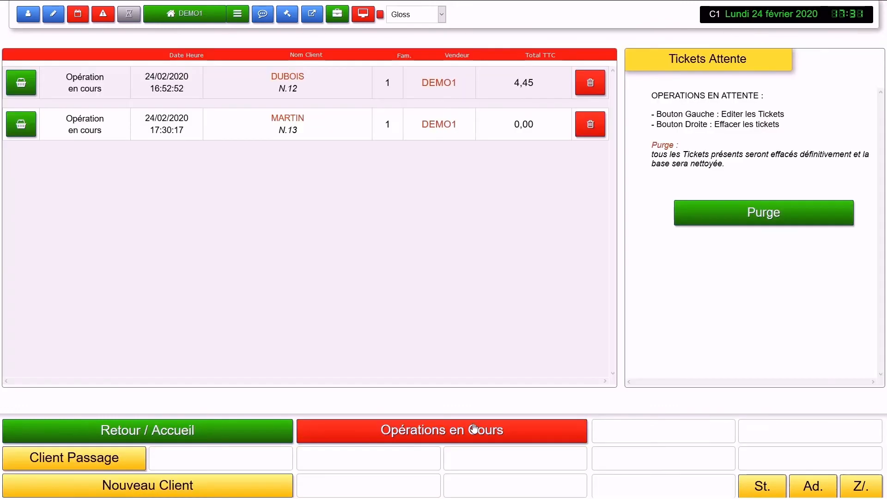
pyautogui.click(20, 121)
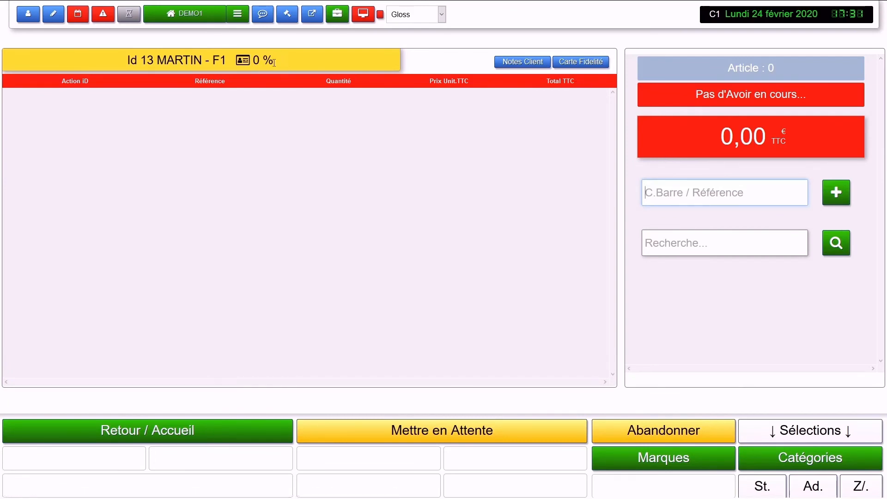
pyautogui.moveTo(273, 60); pyautogui.dragTo(241, 64)
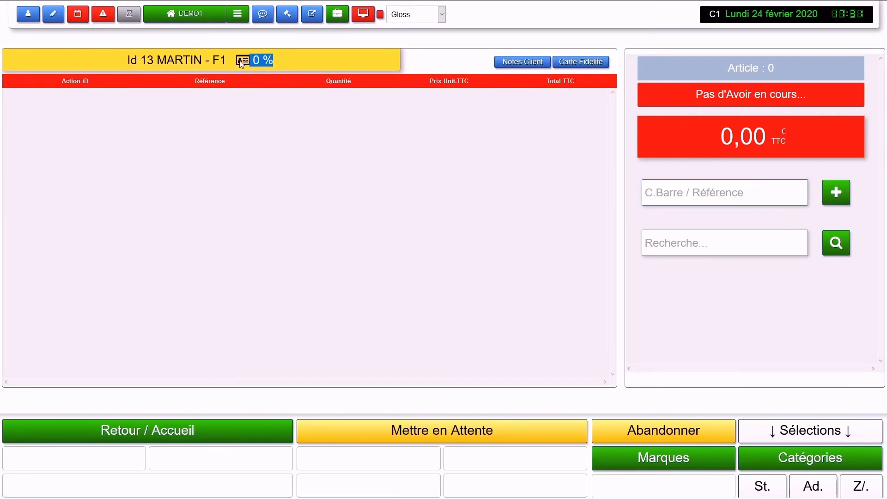
# Step: Add item reference 10 (THE BIO NATURE, 2,00 €), raising card progress to 0.4 %
pyautogui.click(706, 193)
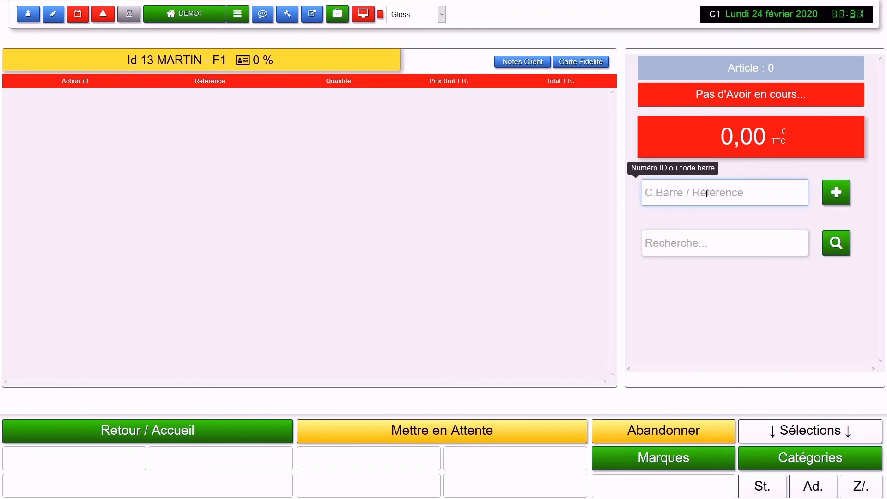
pyautogui.write('10')
pyautogui.press('Return')
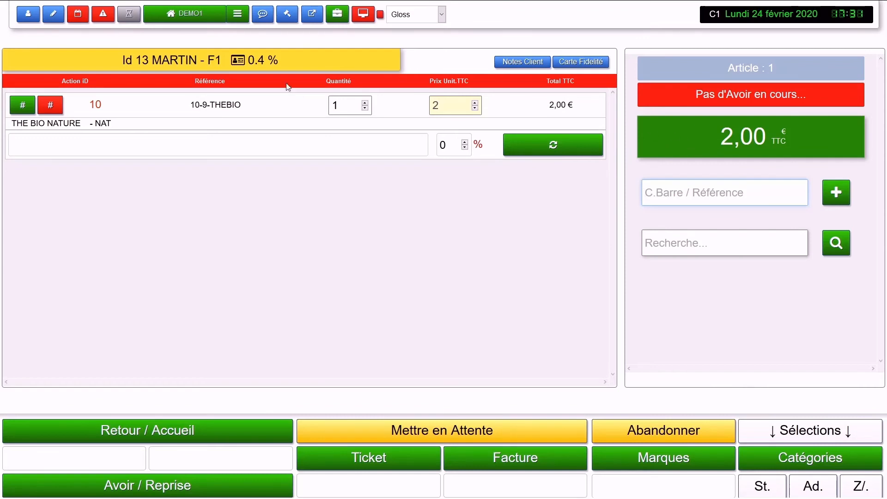
pyautogui.moveTo(248, 61); pyautogui.dragTo(304, 60)
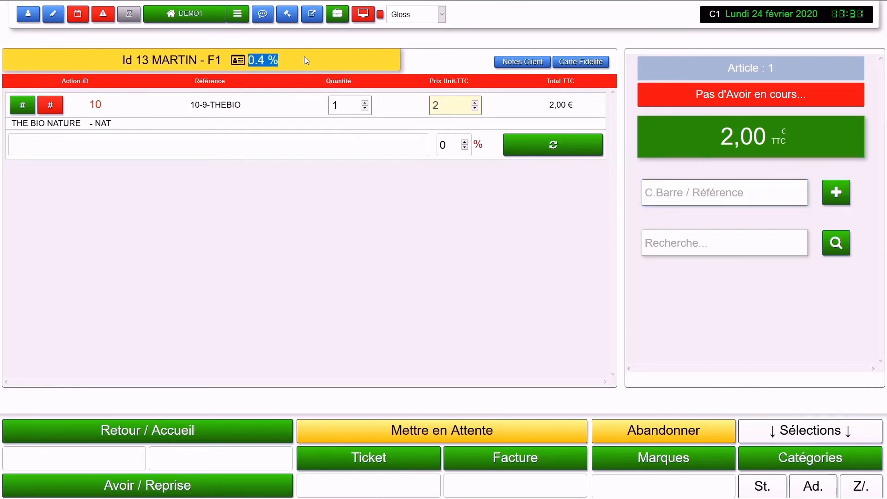
pyautogui.click(292, 195)
pyautogui.moveTo(192, 3)
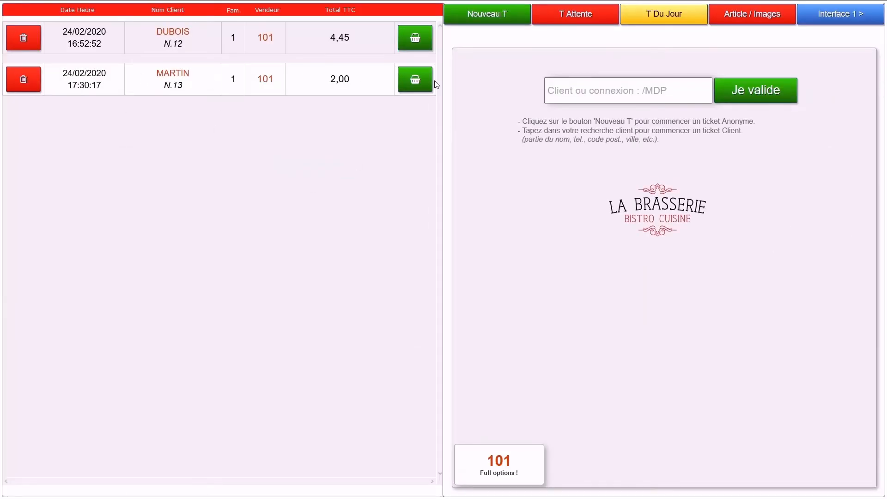
# Step: Open MARTIN's 2,00 € ticket and review its 0.4 % progress, client 13 and 17:30 time
pyautogui.click(422, 82)
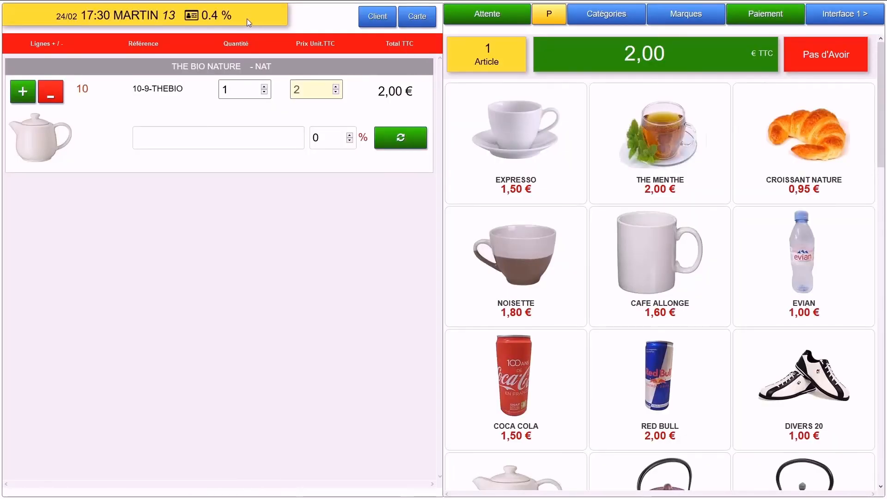
pyautogui.moveTo(246, 19); pyautogui.dragTo(199, 17)
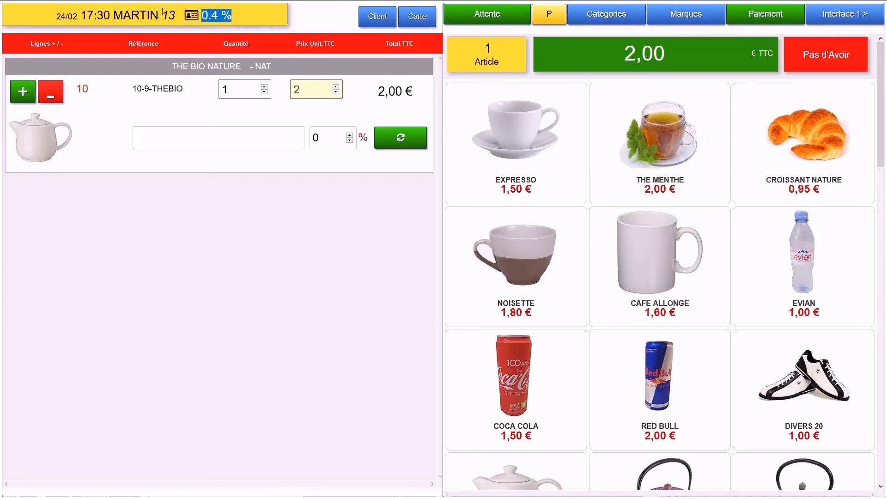
pyautogui.moveTo(162, 15); pyautogui.dragTo(178, 17)
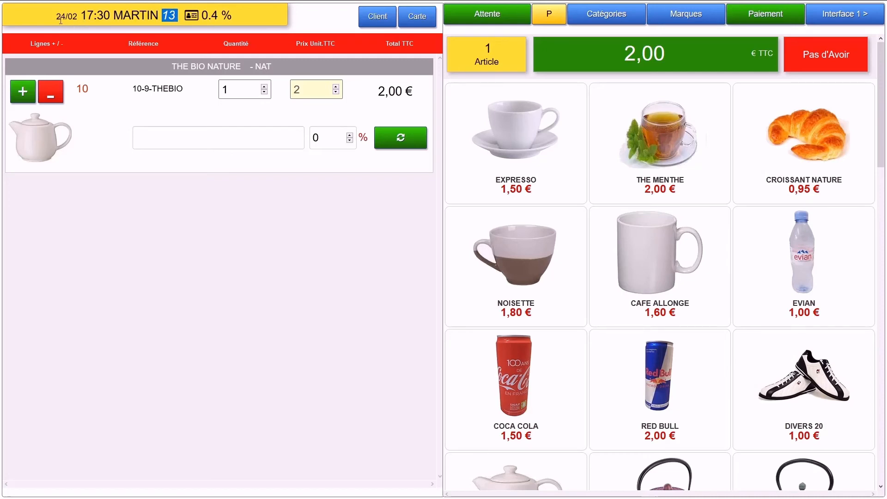
pyautogui.moveTo(61, 17); pyautogui.dragTo(68, 16)
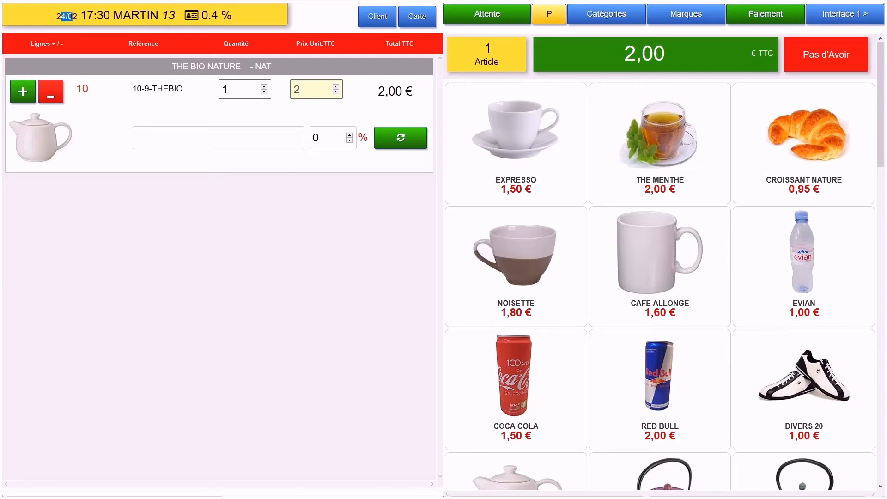
pyautogui.click(82, 15)
pyautogui.moveTo(82, 15); pyautogui.dragTo(112, 14)
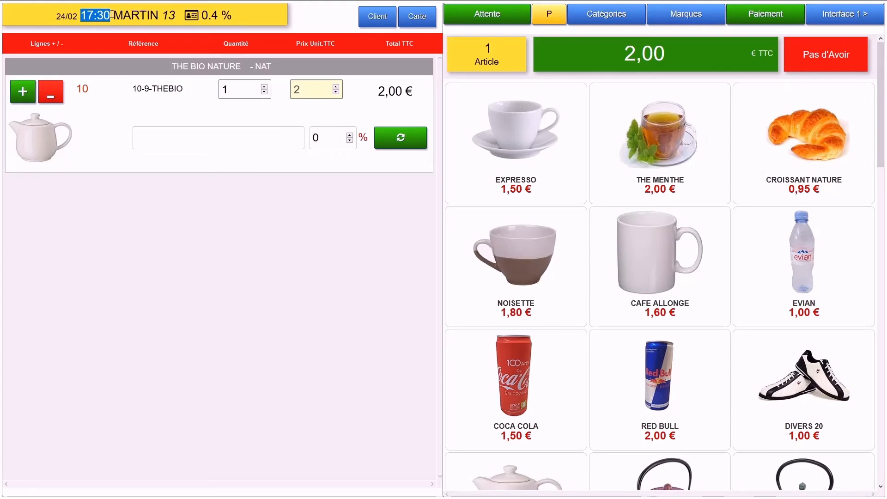
pyautogui.click(112, 15)
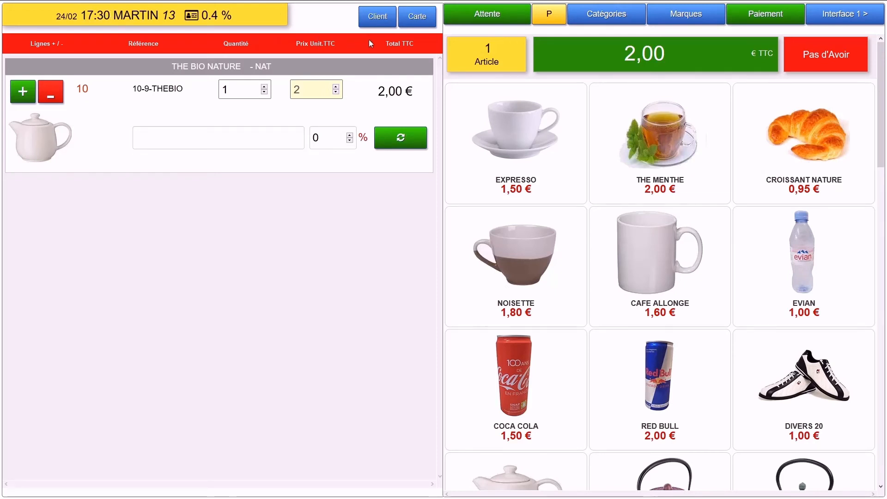
# Step: Check MARTIN's loyalty card progression percentage, then close the card details window
pyautogui.click(418, 16)
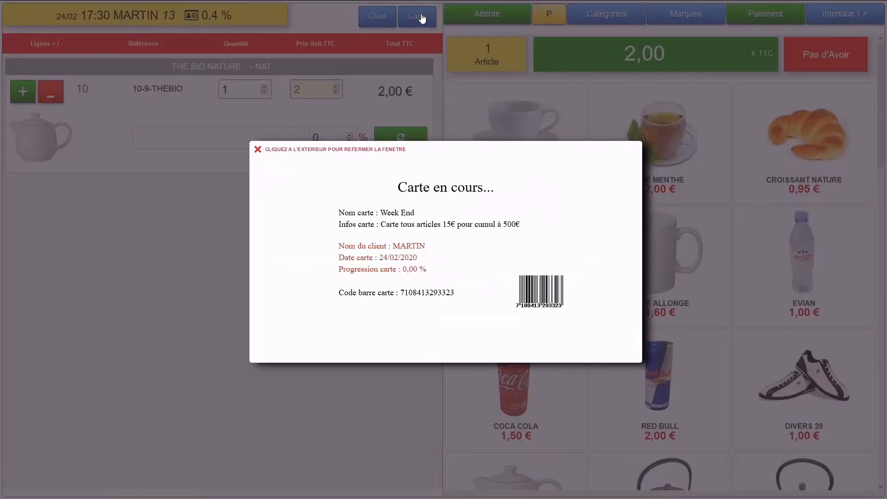
pyautogui.click(193, 288)
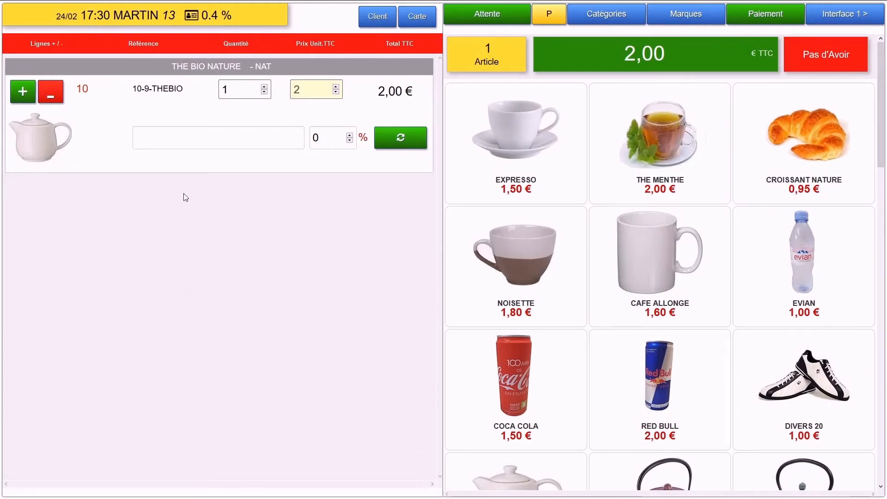
pyautogui.click(415, 19)
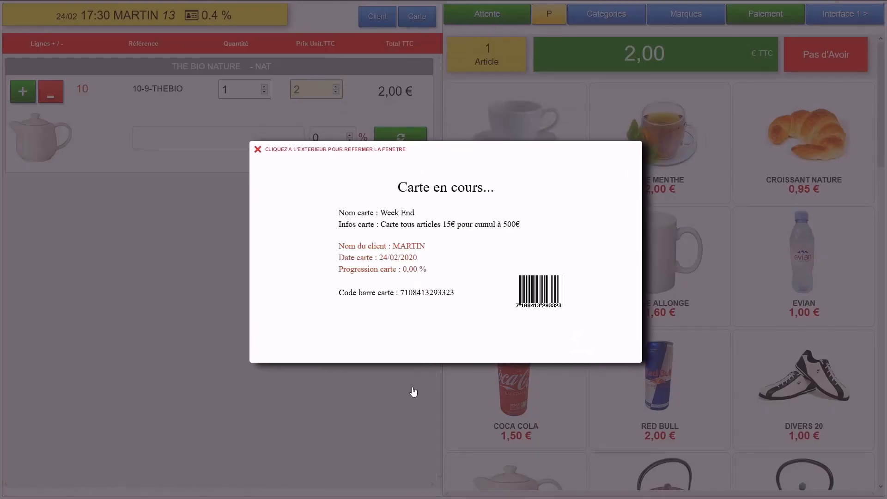
pyautogui.moveTo(434, 278); pyautogui.dragTo(393, 270)
pyautogui.click(150, 253)
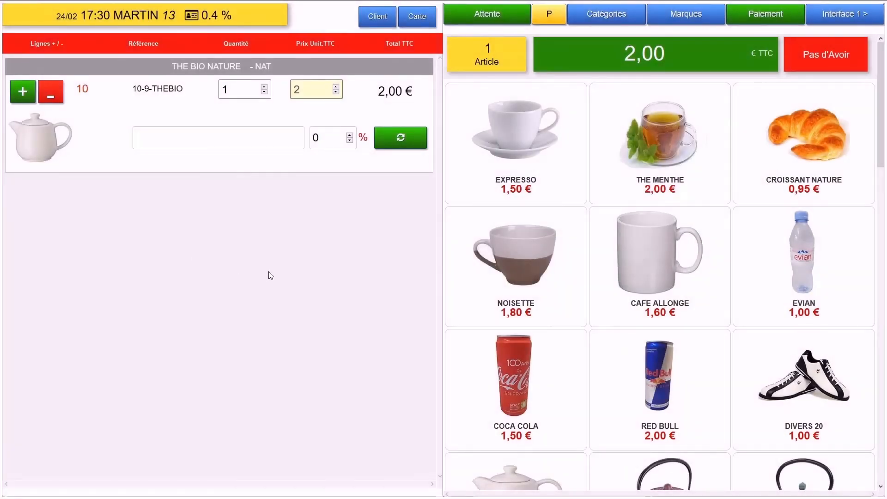
# Step: Replace the THE BIO NATURE line with a CROISSANT NATURE and an EXPRESSO
pyautogui.click(50, 92)
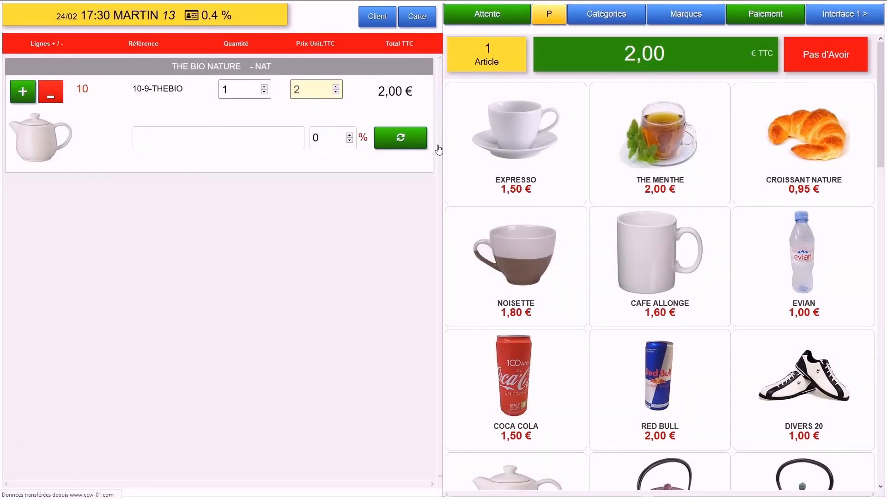
pyautogui.click(804, 148)
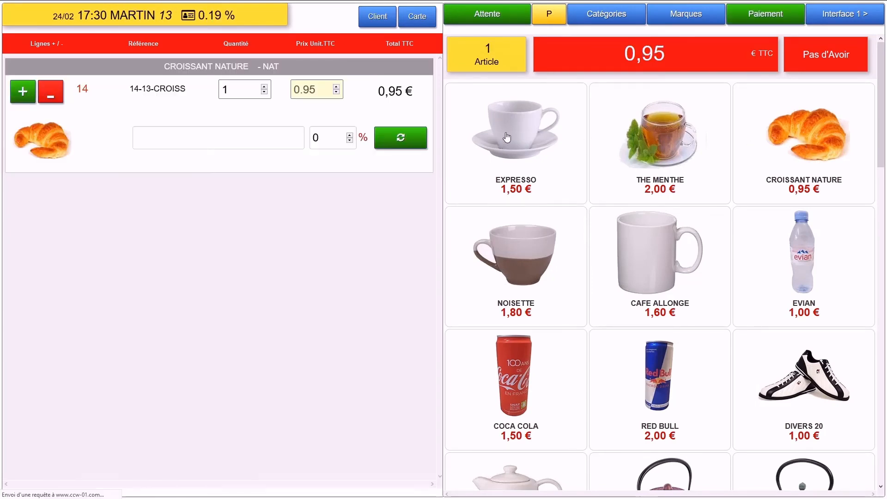
pyautogui.click(507, 137)
pyautogui.scroll(-5, 527, 258)
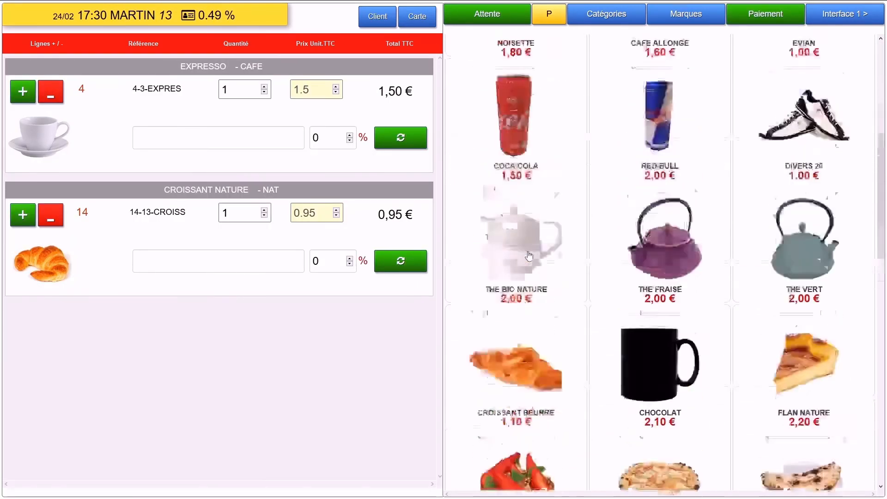
pyautogui.scroll(3, 529, 255)
# Step: Add a FLAN NATURE from Catégories > DESSERT and go to payment for the 4,65 € ticket
pyautogui.click(551, 21)
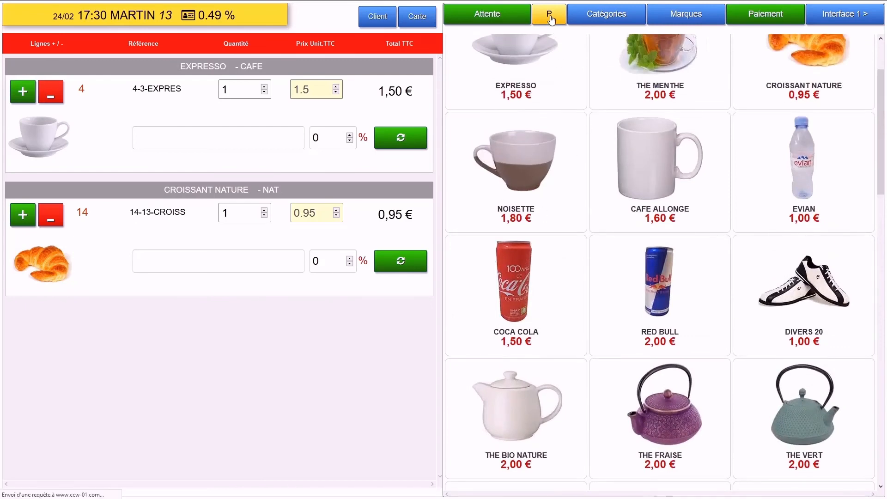
pyautogui.click(622, 15)
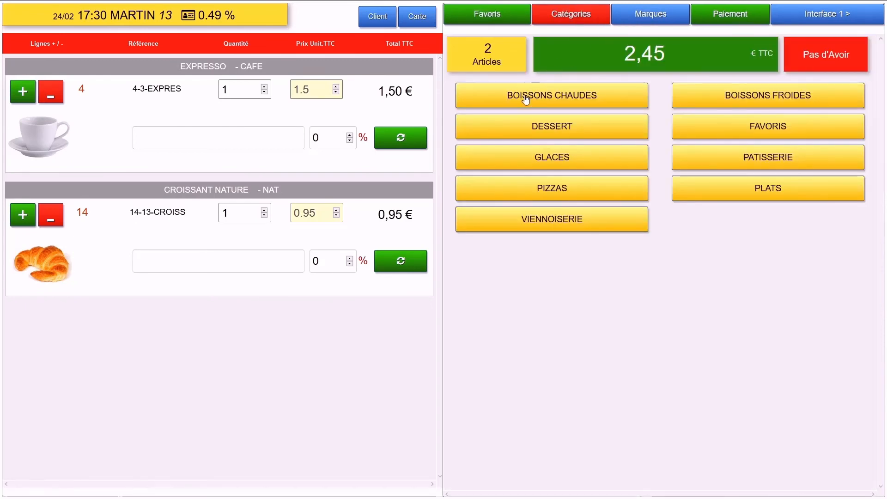
pyautogui.click(522, 133)
pyautogui.click(522, 133)
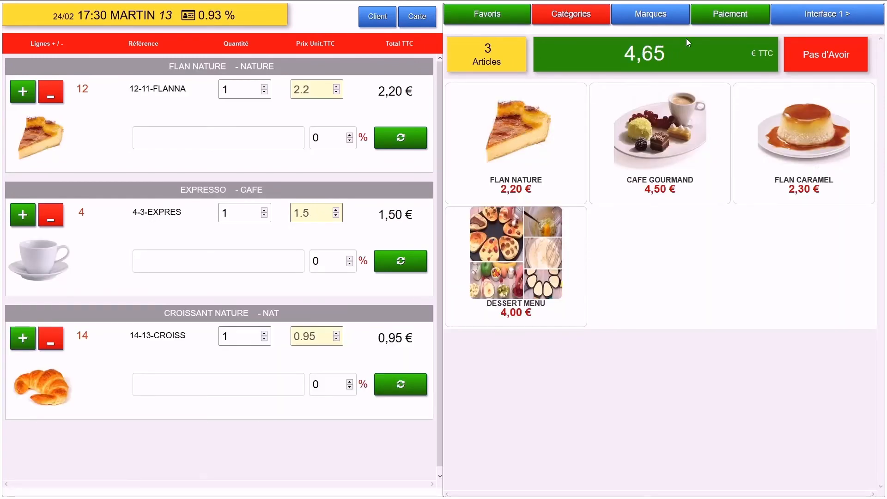
pyautogui.click(730, 13)
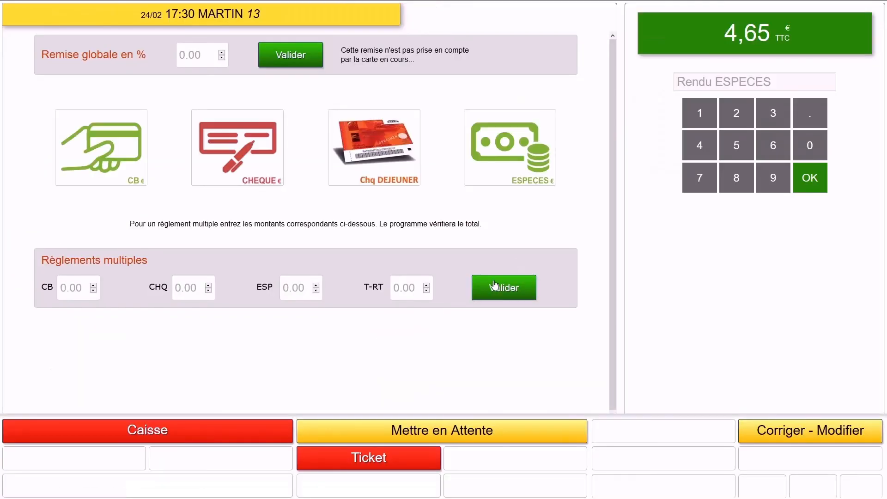
# Step: Pay the 4,65 € ticket in cash (ESPECES) and save it, confirming Carte N.7 : 0.93 %
pyautogui.click(504, 152)
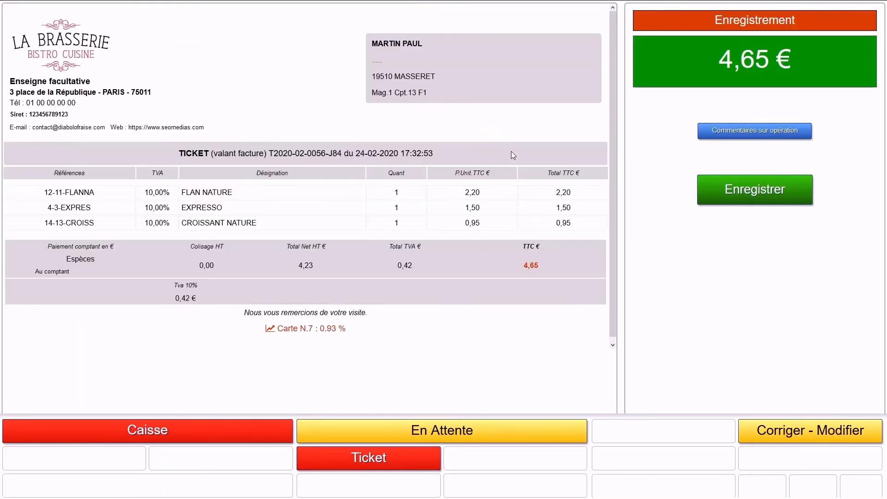
pyautogui.moveTo(349, 330); pyautogui.dragTo(255, 333)
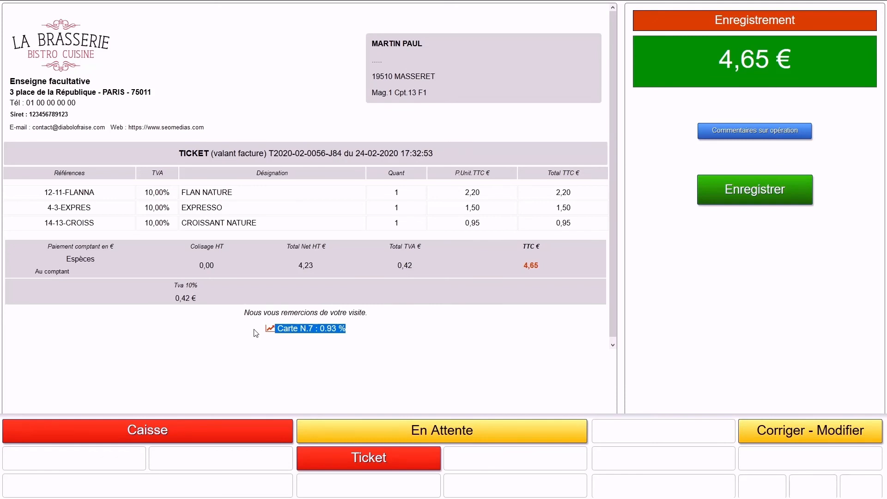
pyautogui.click(728, 188)
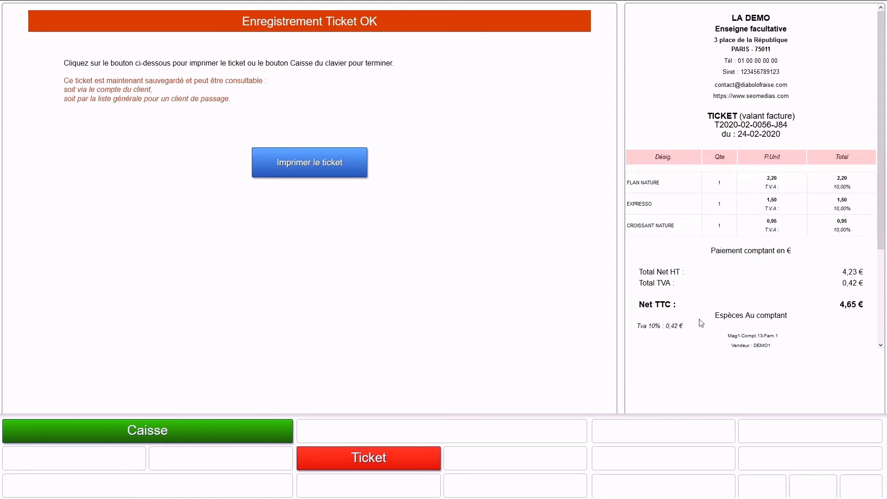
pyautogui.scroll(-3, 702, 321)
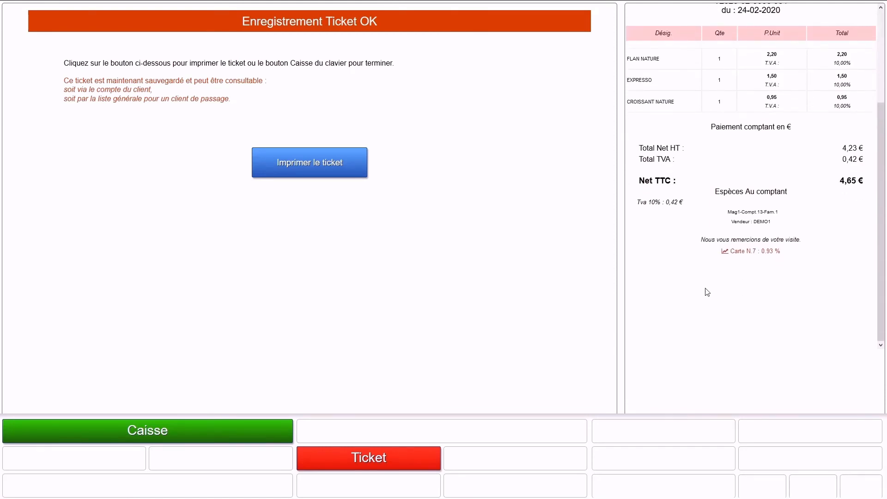
pyautogui.moveTo(717, 253); pyautogui.dragTo(810, 254)
# Step: Close the sale via Caisse, search clients for 'MASS', and return to the client and article search panels
pyautogui.click(193, 426)
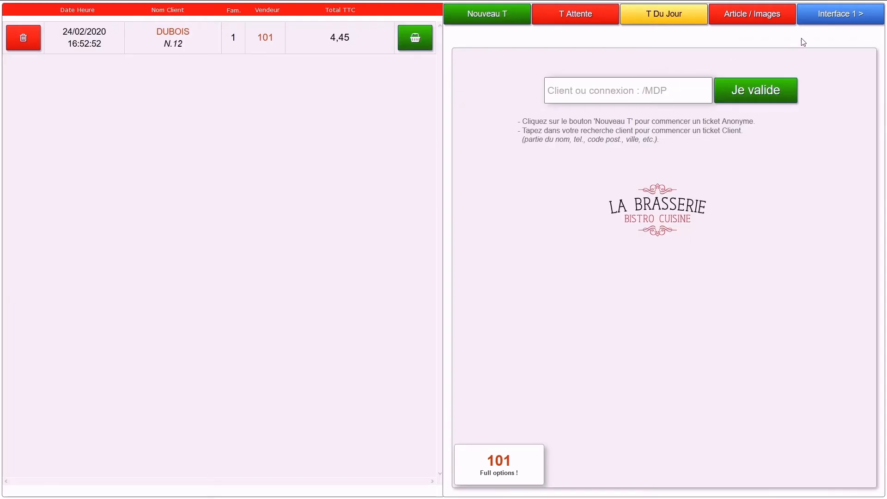
pyautogui.click(809, 15)
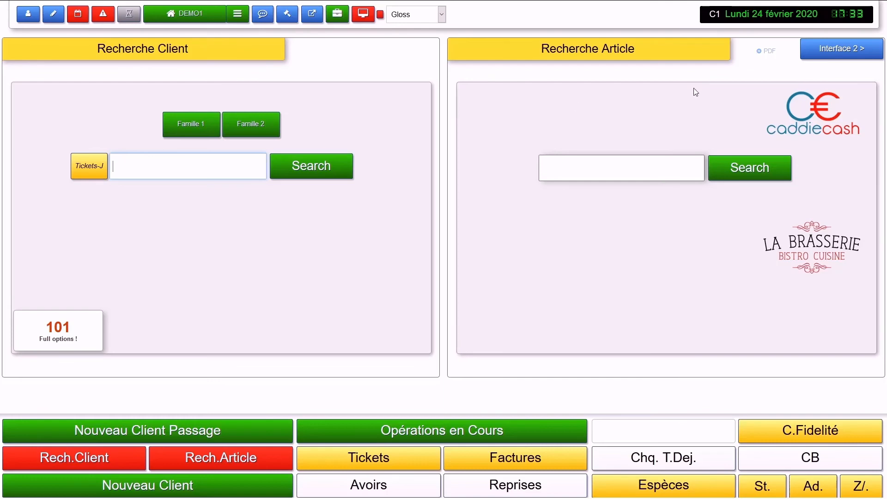
pyautogui.click(830, 59)
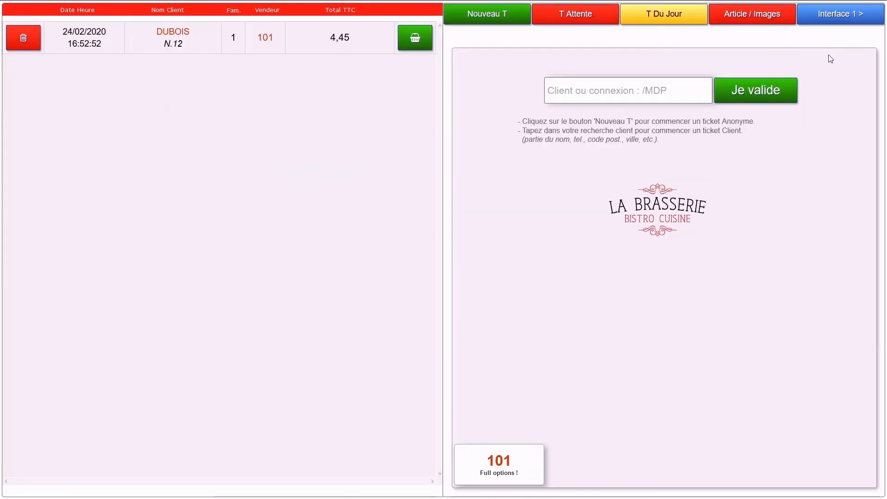
pyautogui.click(571, 89)
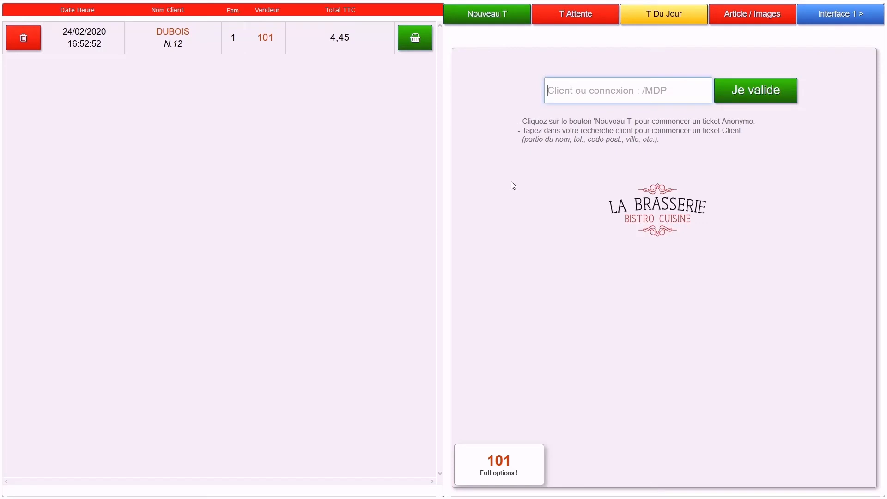
pyautogui.write('MA')
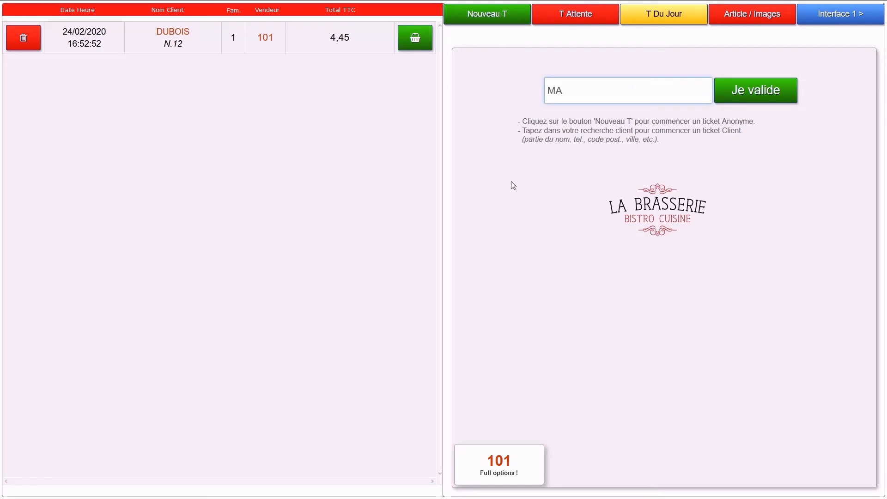
pyautogui.write('SS')
pyautogui.press('Return')
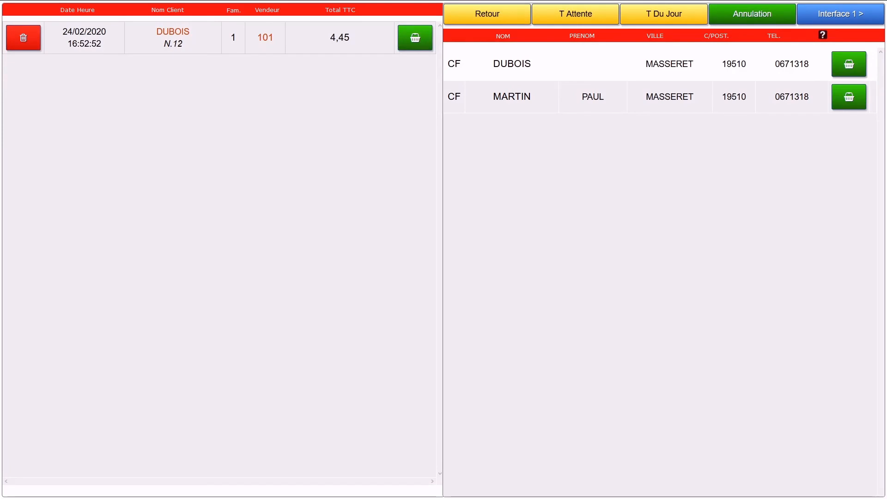
pyautogui.click(818, 15)
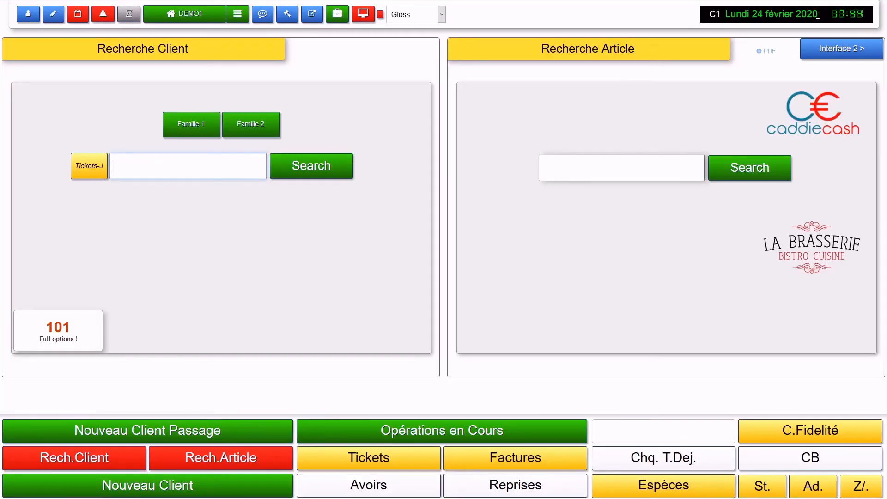
# Step: Filter the tickets list by client 'DUM' and open DUMONT's client history
pyautogui.click(367, 452)
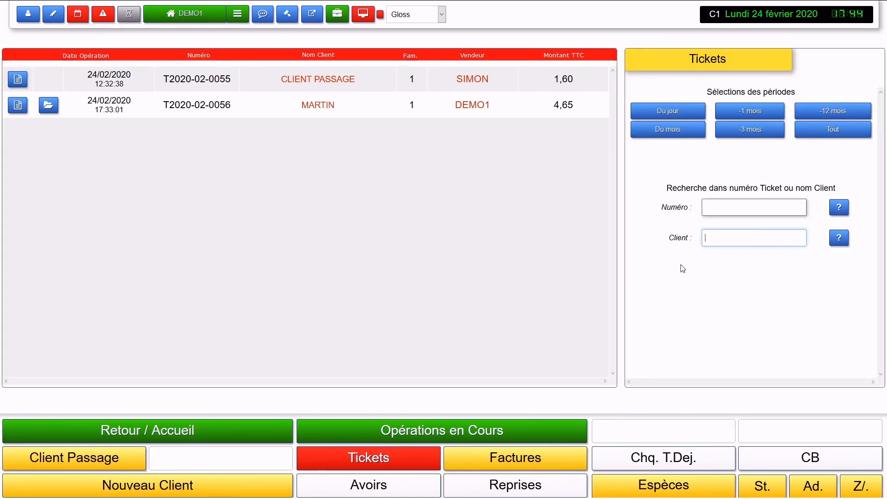
pyautogui.write('DU')
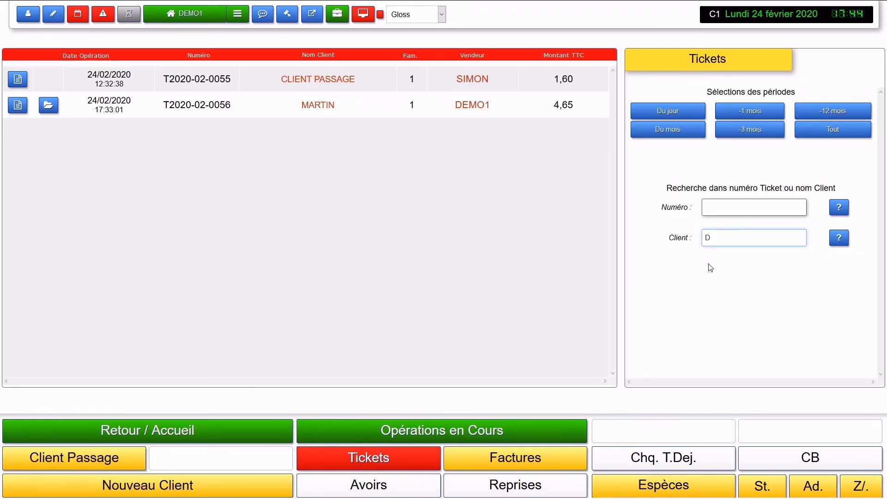
pyautogui.write('M')
pyautogui.press('Return')
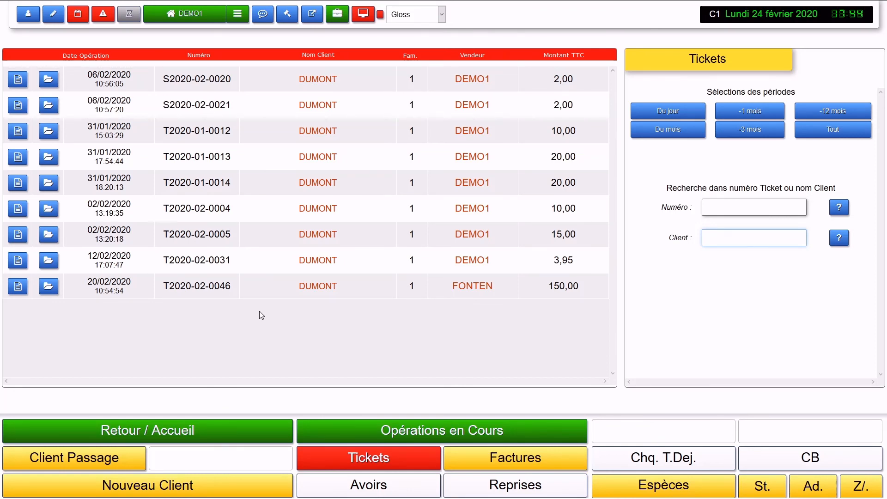
pyautogui.click(48, 157)
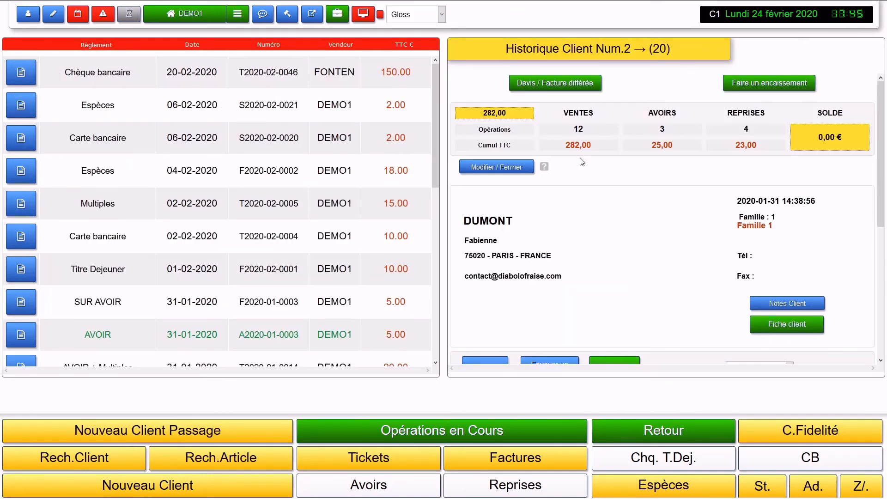
# Step: Review the client's operations summary, then list today's tickets including MARTIN's 4,65 ticket
pyautogui.scroll(-5, 647, 168)
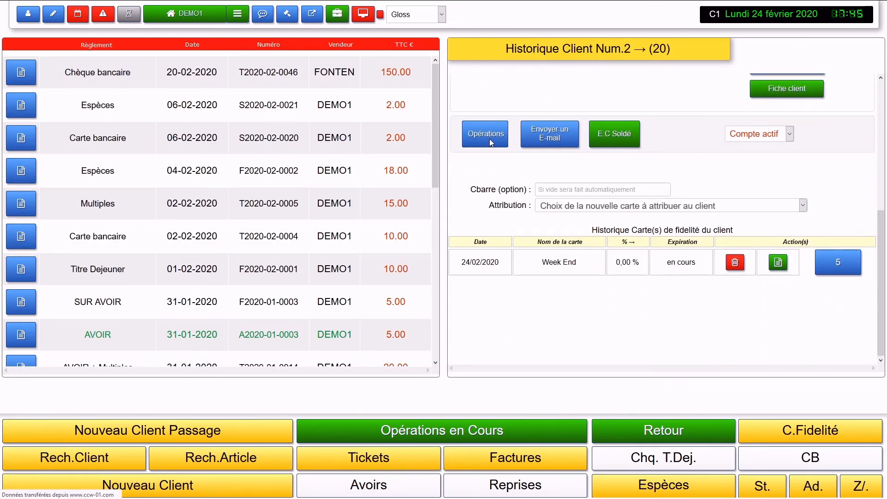
pyautogui.click(489, 138)
pyautogui.scroll(-8, 330, 173)
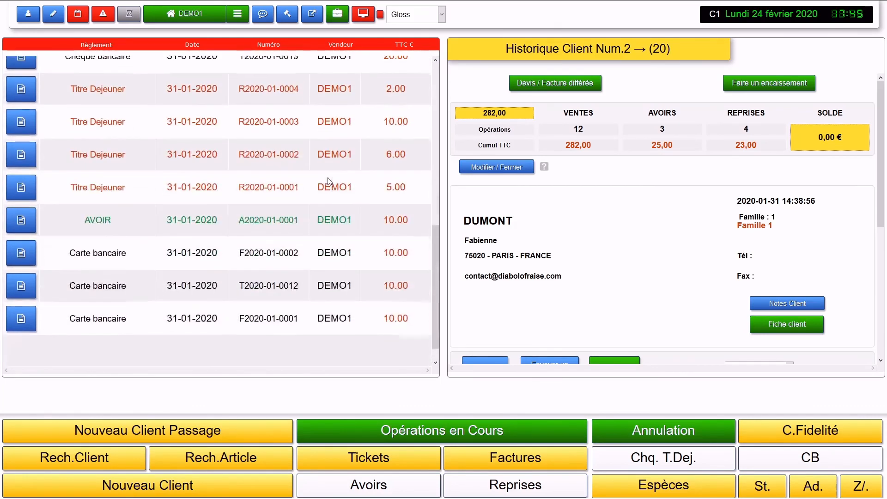
pyautogui.scroll(7, 325, 183)
pyautogui.scroll(1, 318, 185)
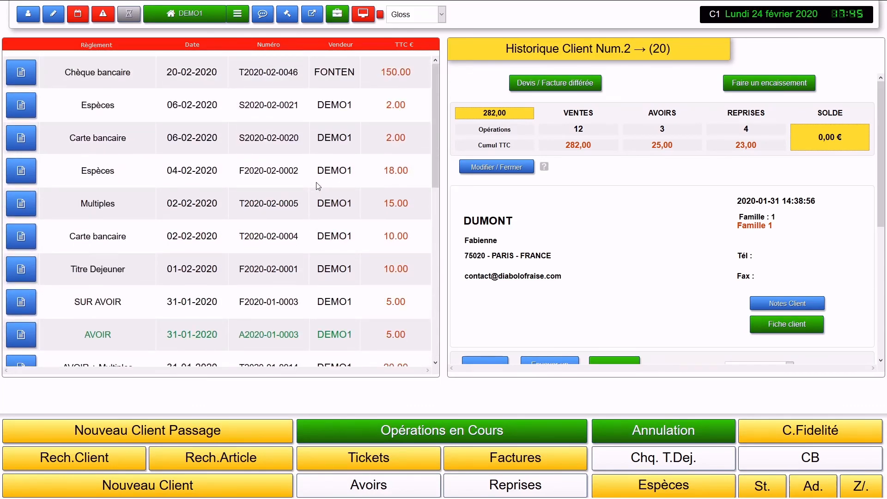
pyautogui.click(396, 461)
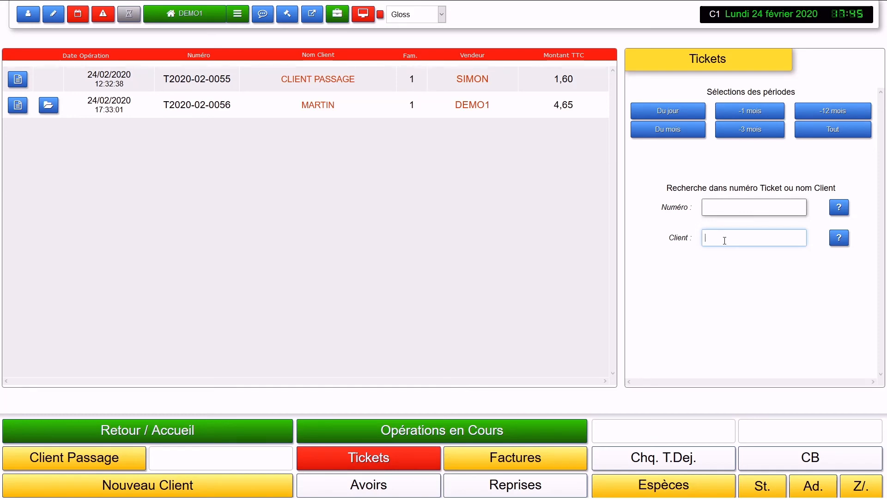
# Step: Browse Factures, Reprises and Avoirs, filter credit notes by 'DUM', view DUMONT's history, then return home
pyautogui.click(509, 456)
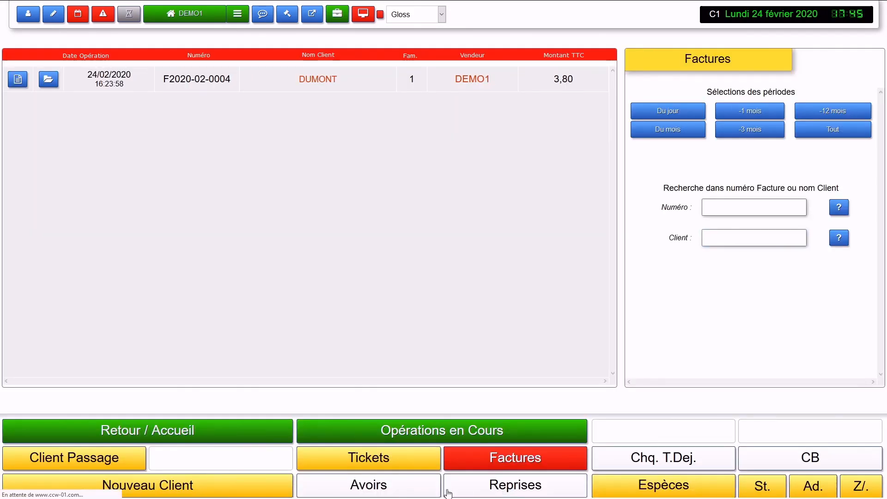
pyautogui.click(394, 494)
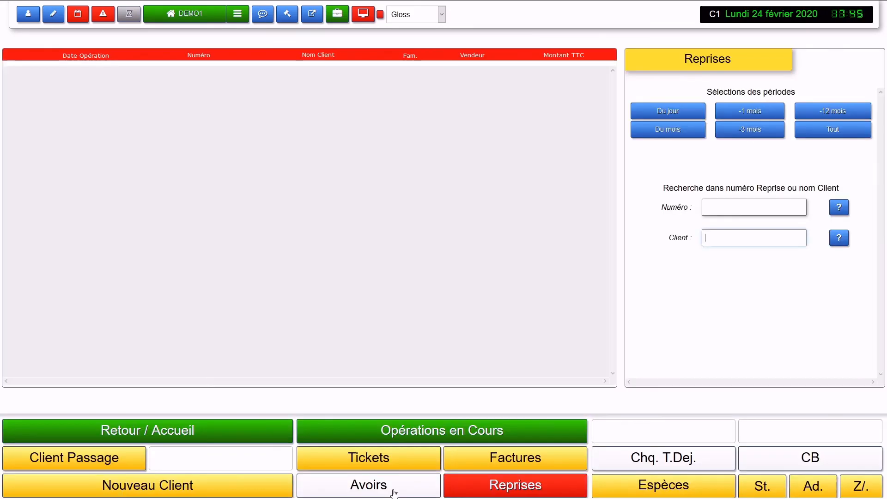
pyautogui.click(394, 494)
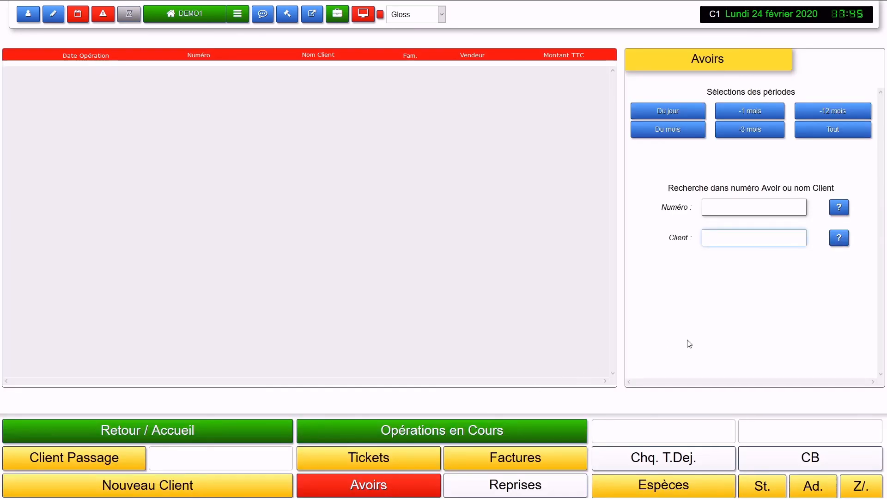
pyautogui.write('DUM')
pyautogui.press('Return')
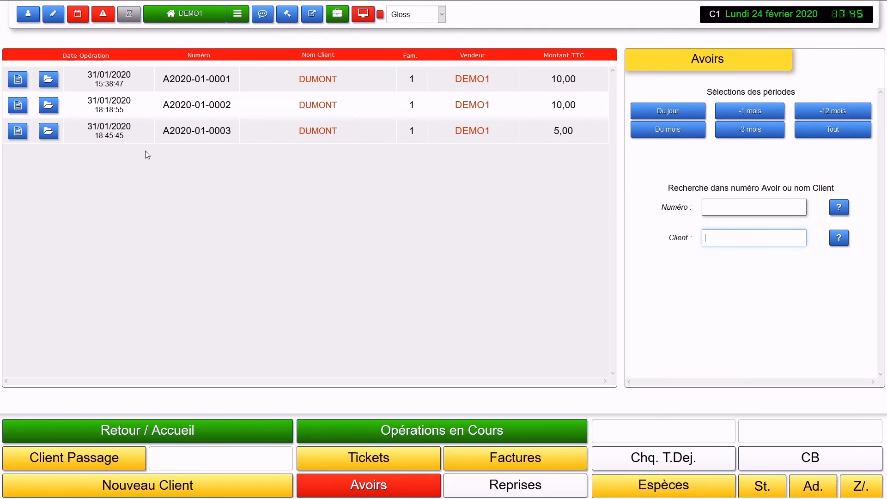
pyautogui.click(48, 107)
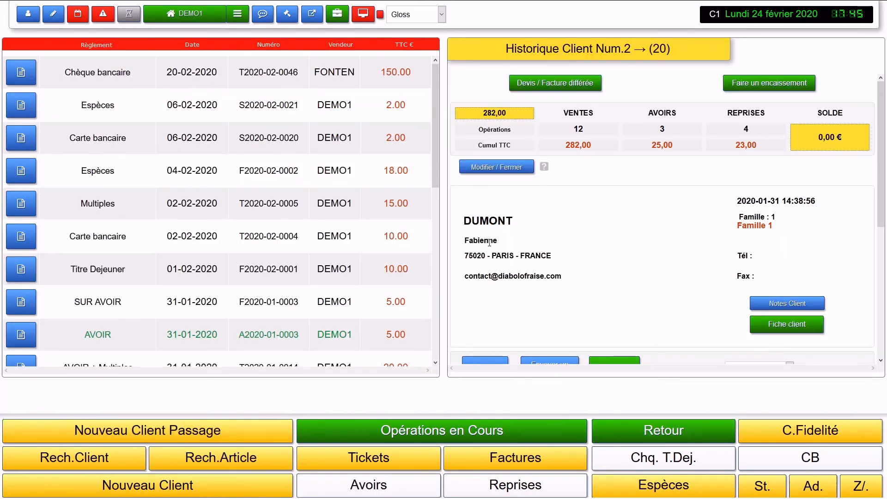
pyautogui.scroll(-4, 596, 246)
pyautogui.scroll(4, 478, 216)
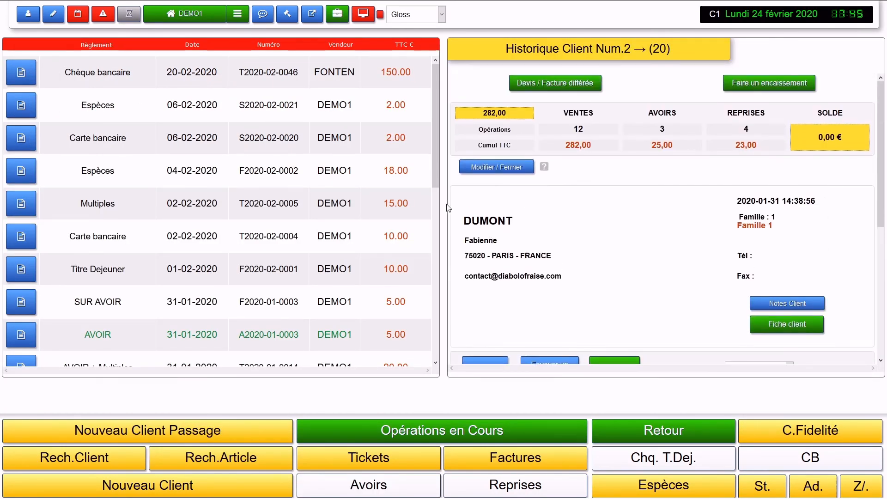
pyautogui.click(187, 19)
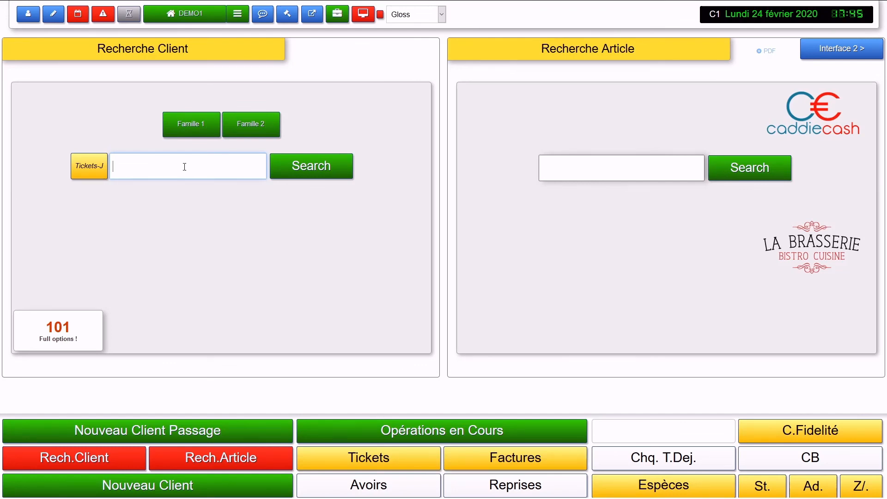
pyautogui.click(255, 220)
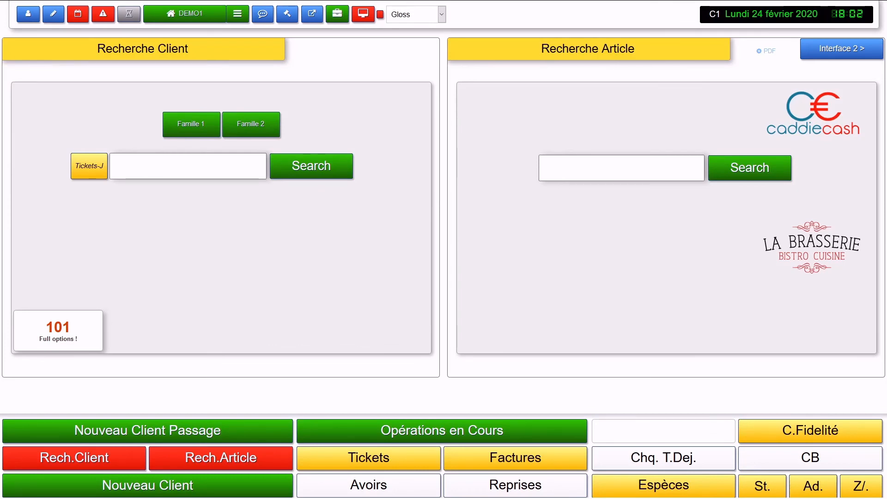
pyautogui.moveTo(191, 124)
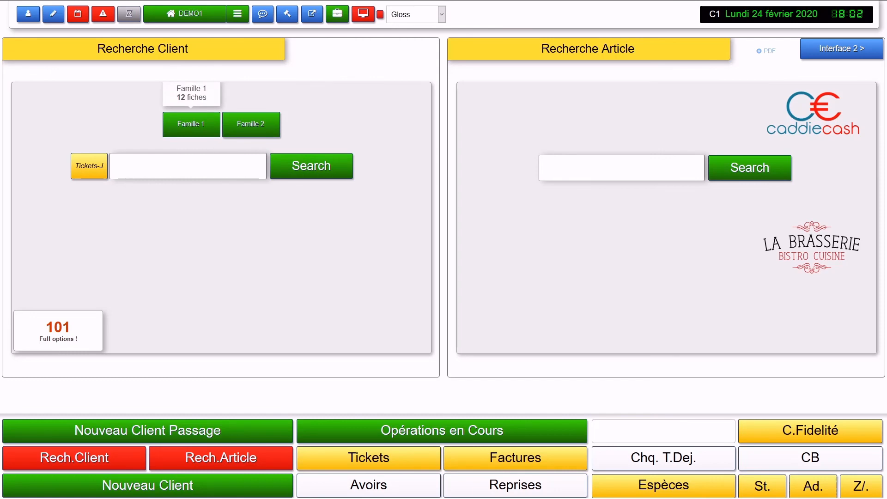
pyautogui.moveTo(251, 124)
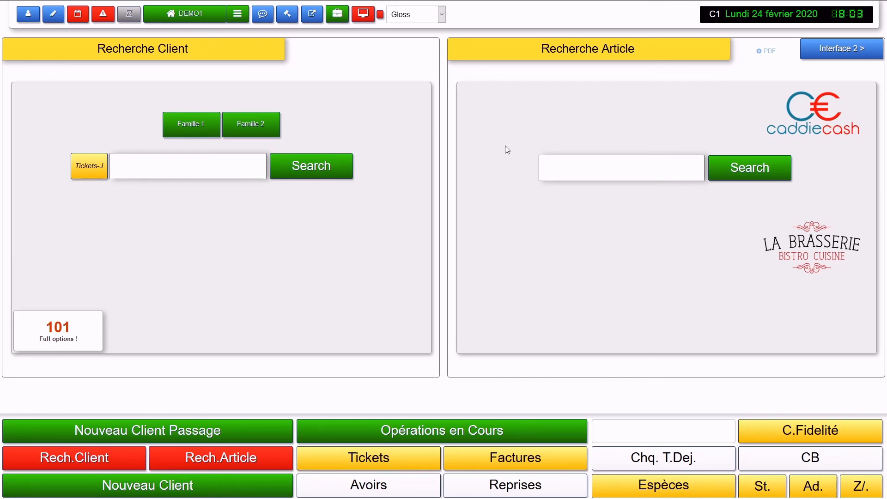
pyautogui.moveTo(263, 18)
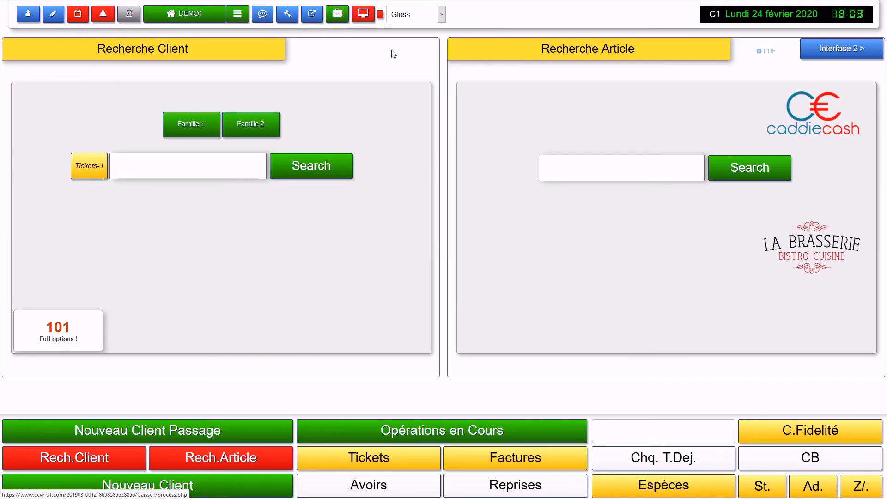
# Step: Open the Version 3.4+ PDF manual and browse its Découverte du logiciel section
pyautogui.click(766, 53)
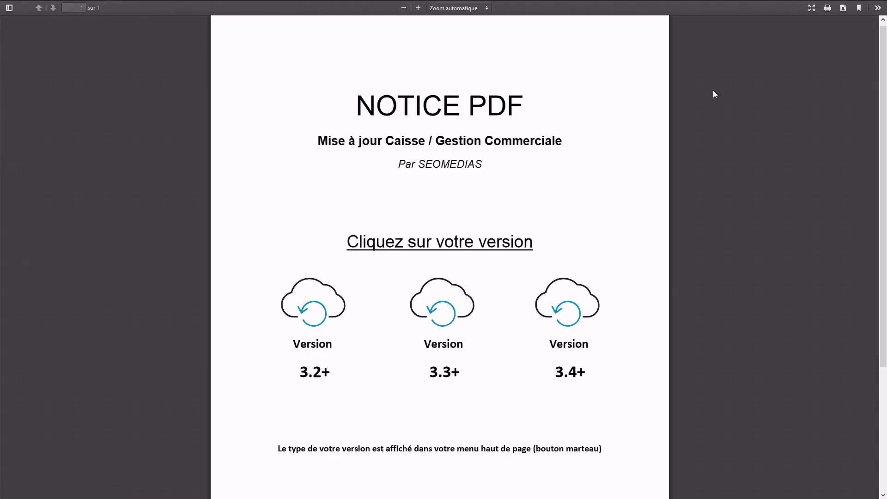
pyautogui.click(560, 311)
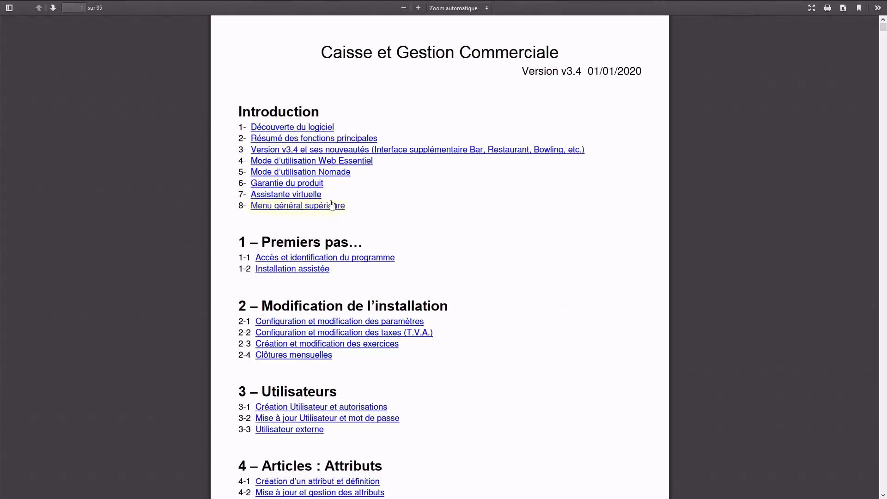
pyautogui.click(294, 128)
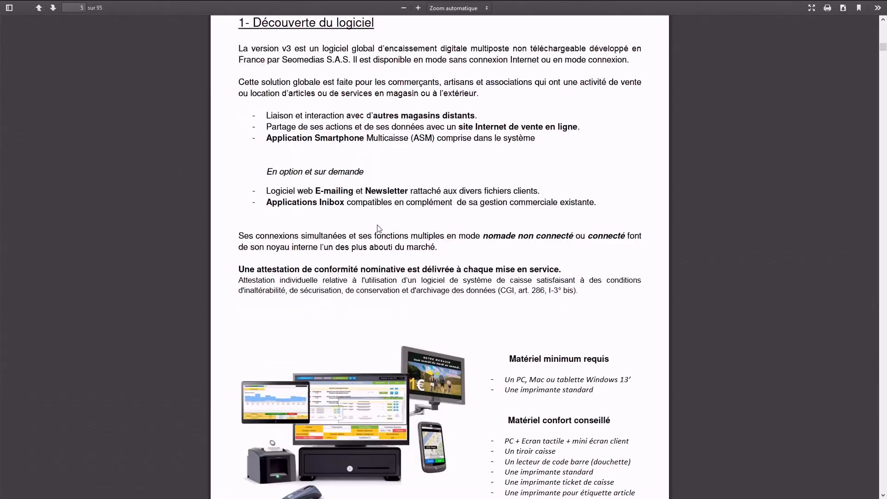
pyautogui.scroll(-15, 376, 227)
pyautogui.scroll(-12, 376, 230)
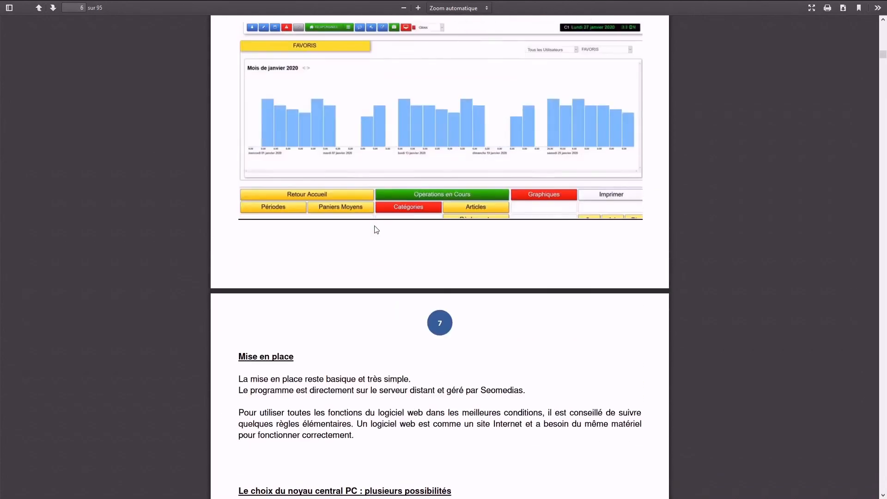
pyautogui.scroll(4, 369, 229)
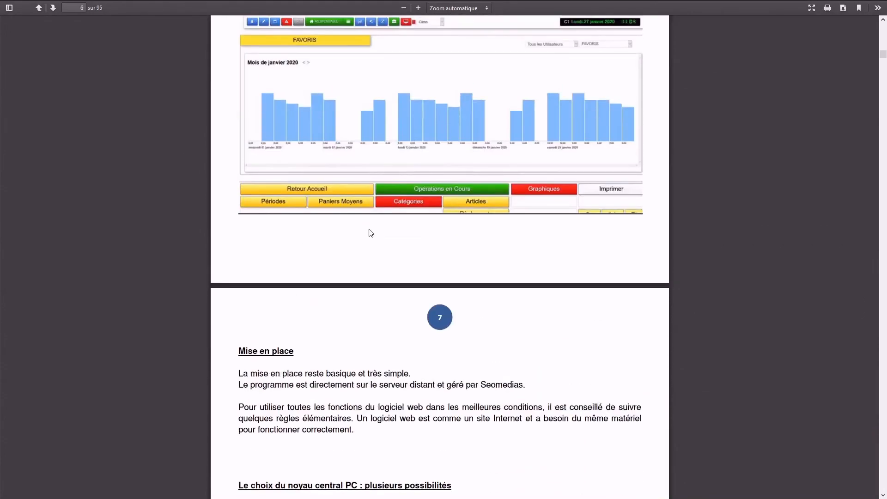
pyautogui.scroll(3, 370, 233)
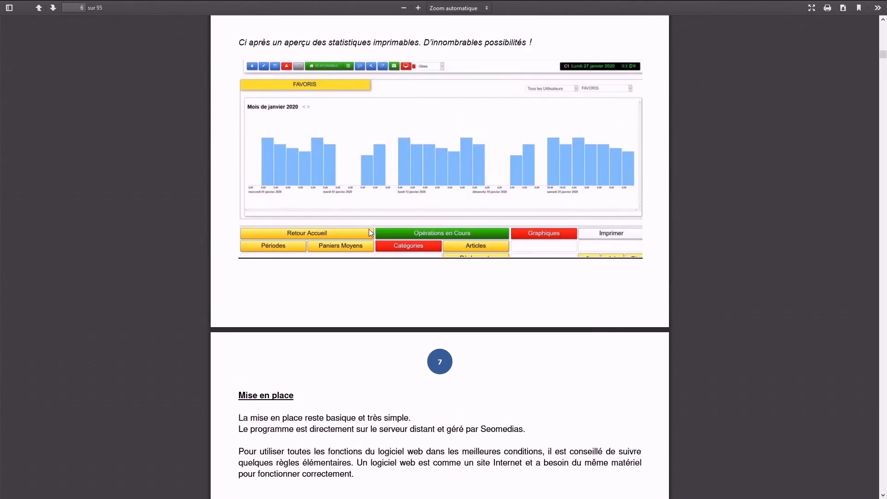
pyautogui.scroll(-5, 369, 233)
pyautogui.scroll(-12, 370, 233)
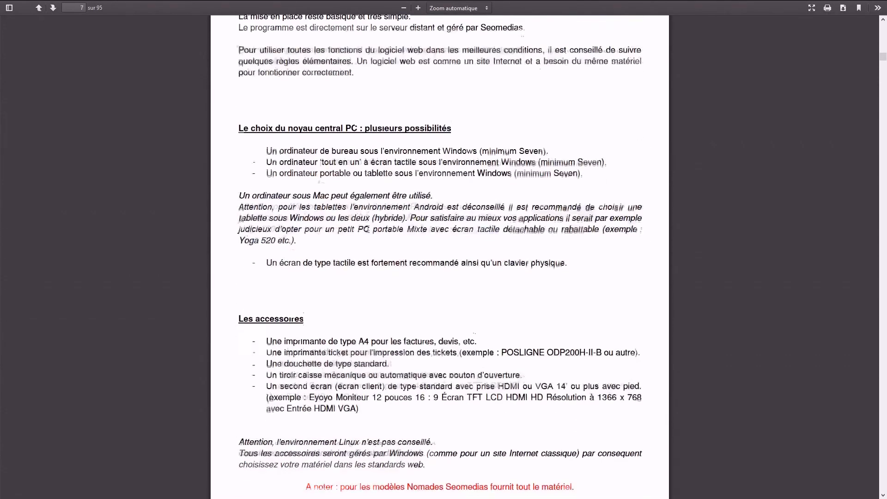
pyautogui.scroll(10, 368, 233)
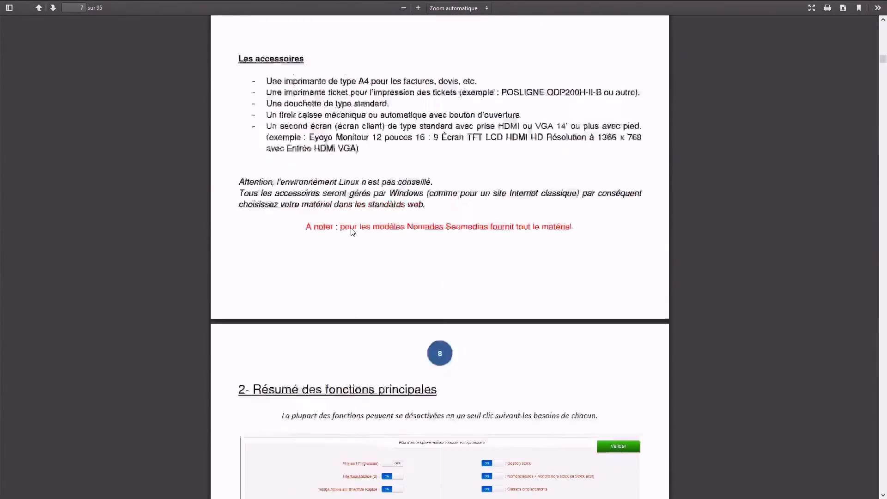
# Step: Return to the CaddieCash tab and lock the till back to its login screen
pyautogui.moveTo(231, 9)
pyautogui.click(153, 8)
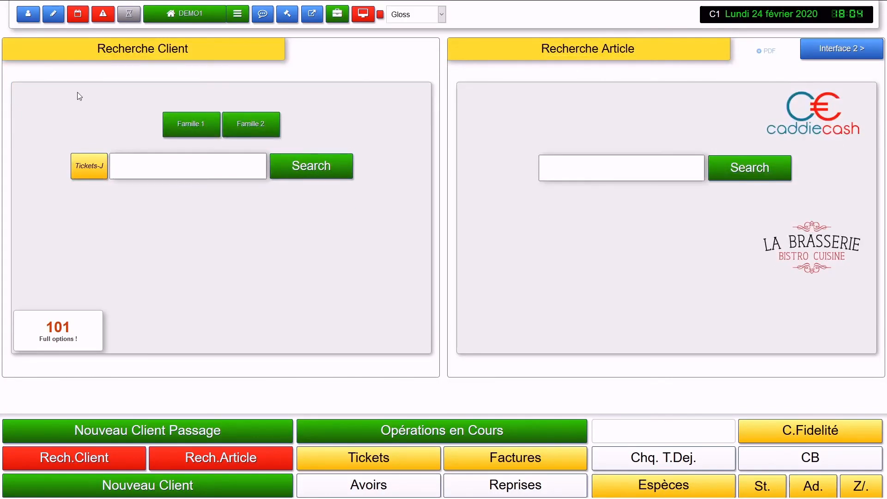
pyautogui.click(28, 18)
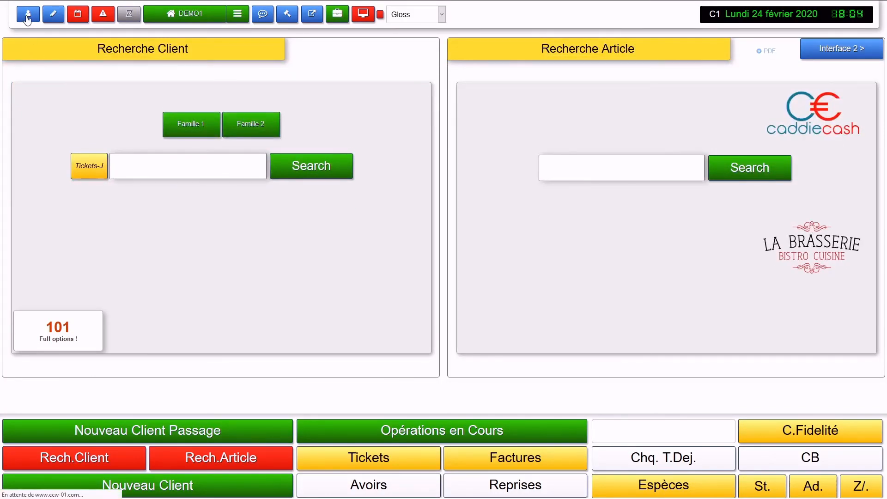